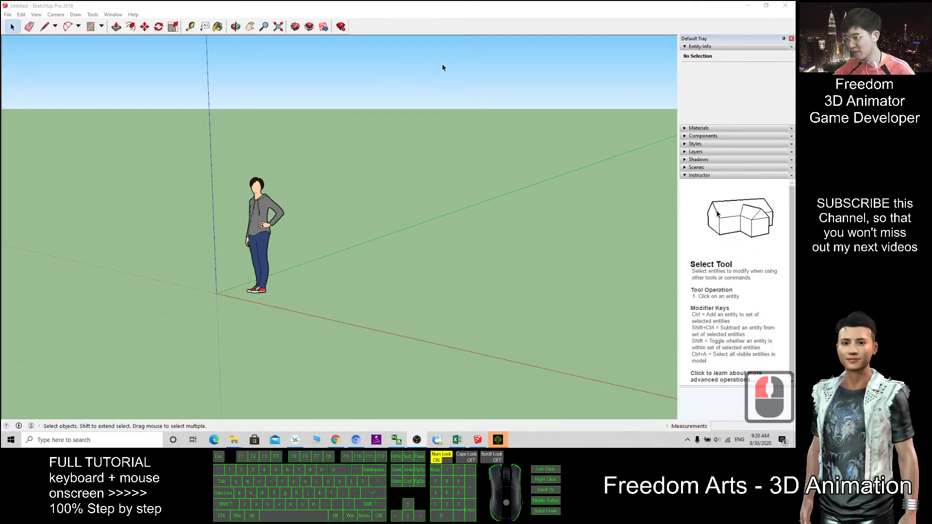
Minimize iClone and bring SketchUp back to a maximized window.
click(399, 12)
double_click(418, 13)
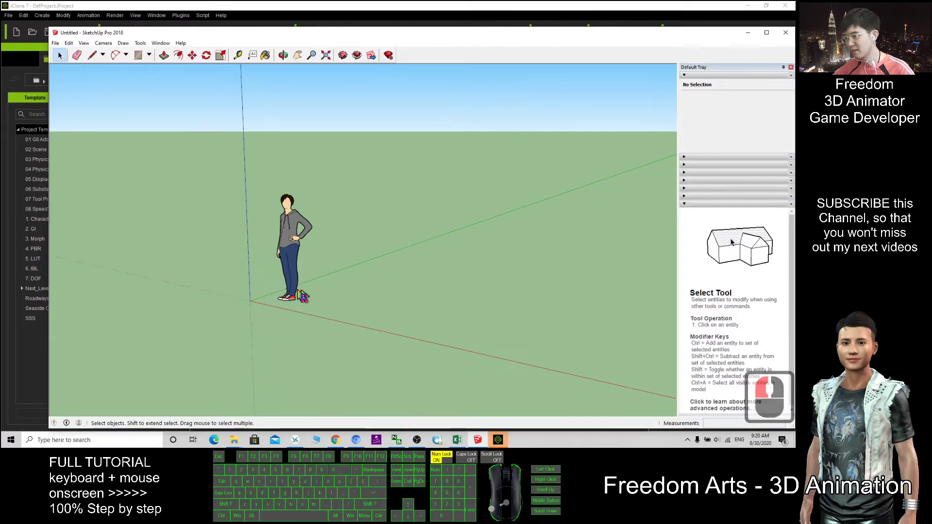
mouse_move(505, 52)
mouse_down()
mouse_move(594, 76)
mouse_move(474, 88)
mouse_up()
click(446, 175)
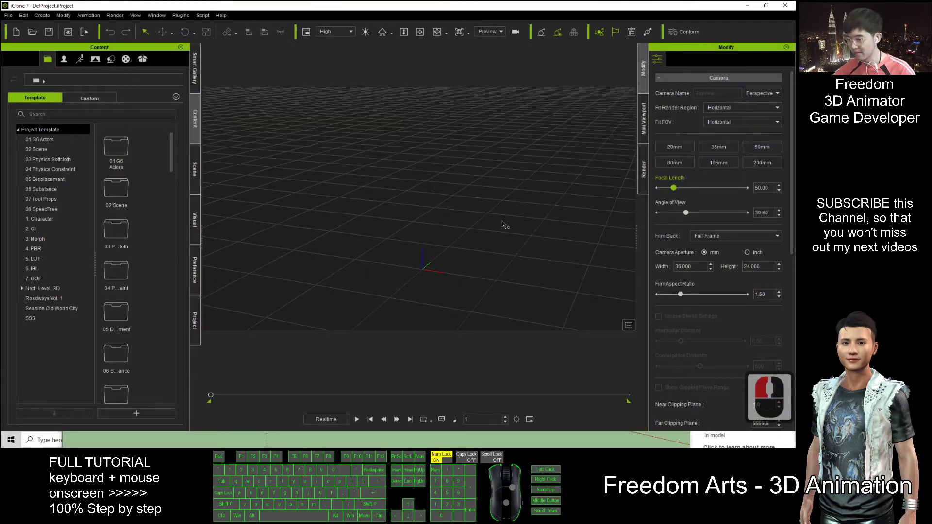
click(750, 8)
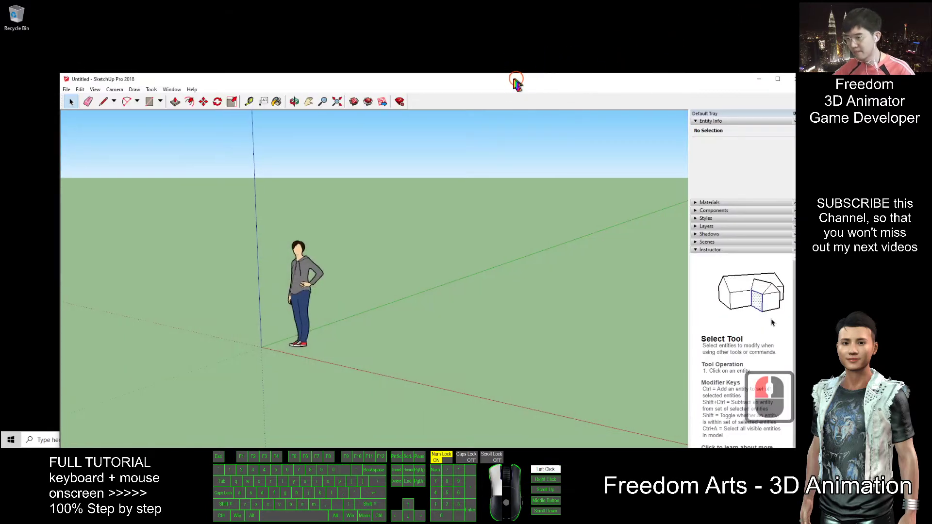
drag(529, 76, 475, 3)
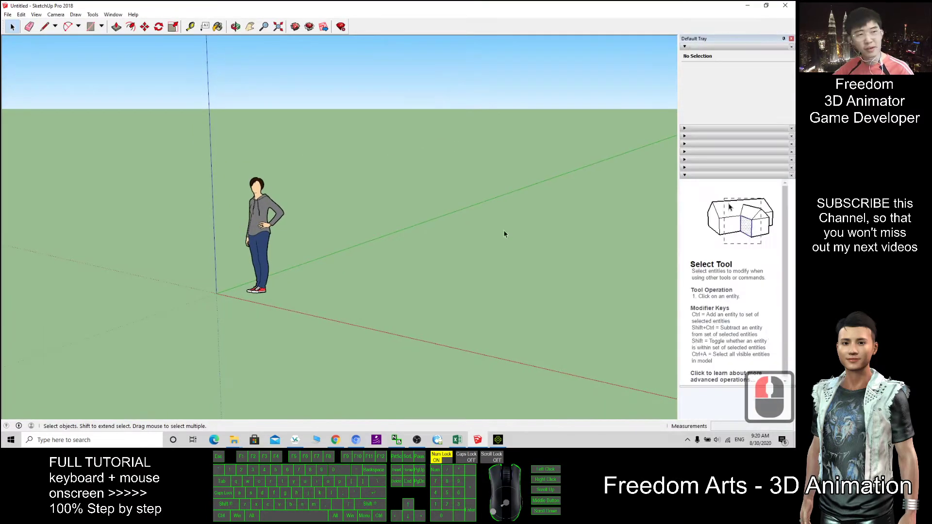
Turn on the Advanced Camera Tools toolbar from the toolbar list.
right_click(449, 28)
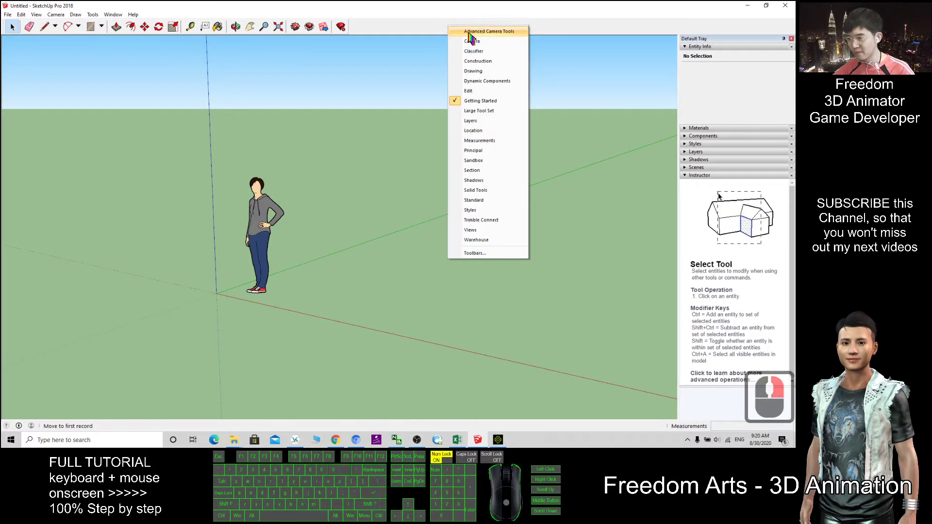
click(470, 31)
right_click(519, 45)
click(470, 33)
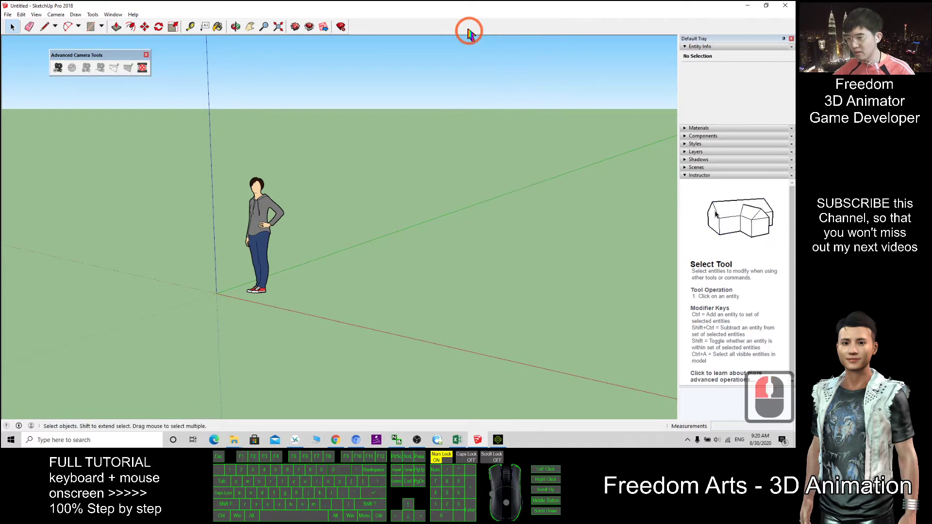
right_click(469, 31)
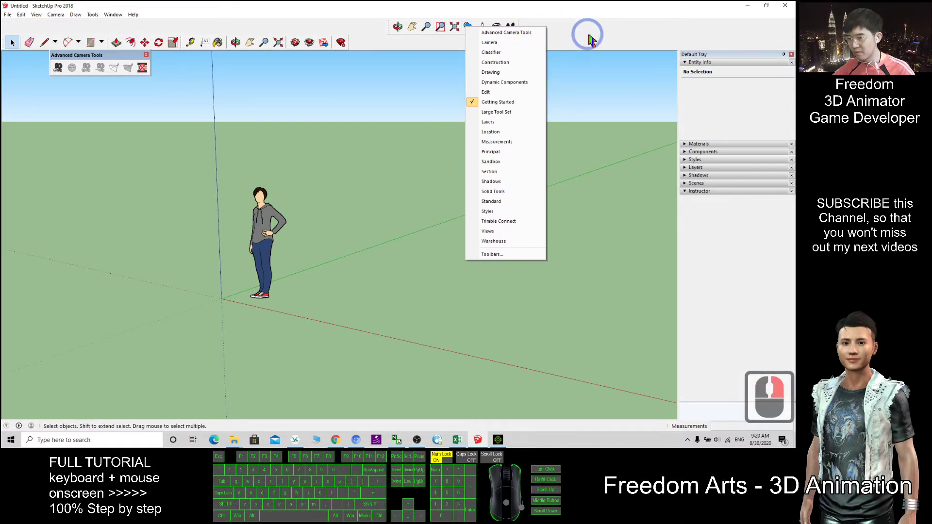
key(Escape)
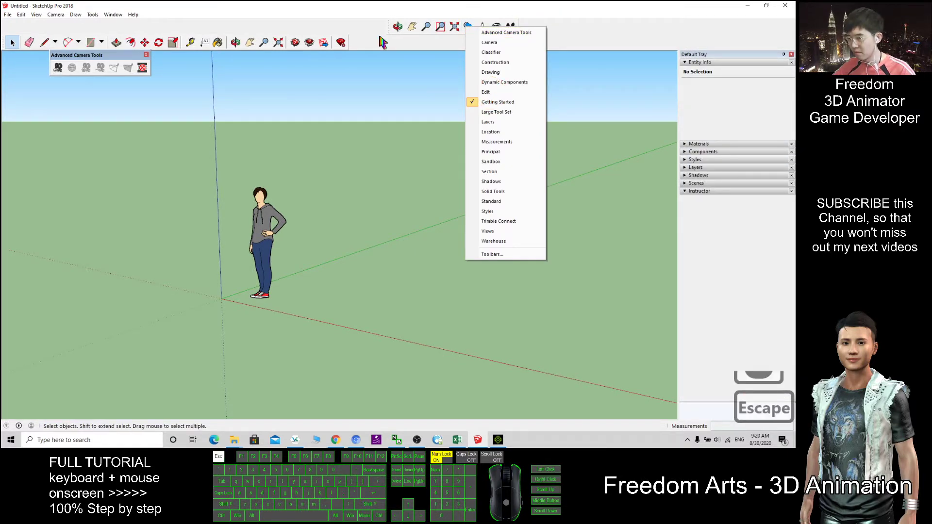
click(284, 186)
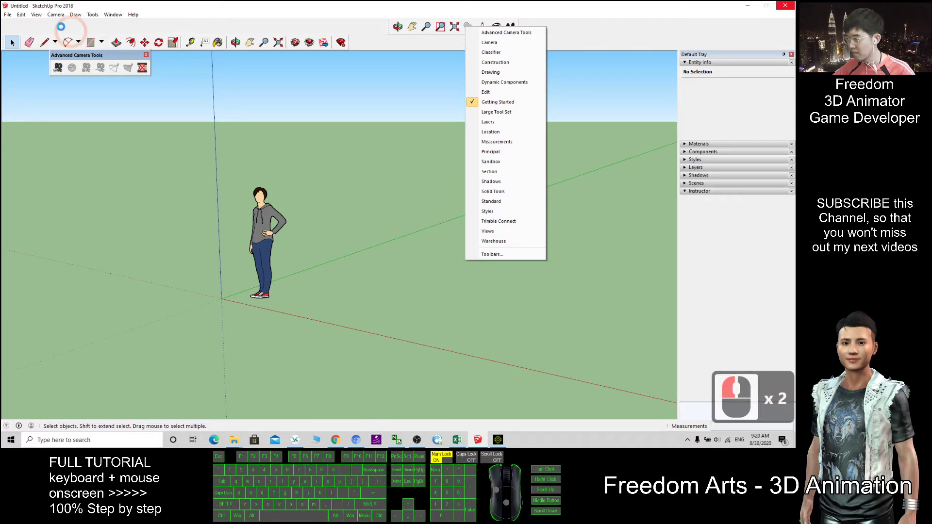
Enable the Classifier, Construction, Drawing and Dynamic Components toolbars.
right_click(561, 33)
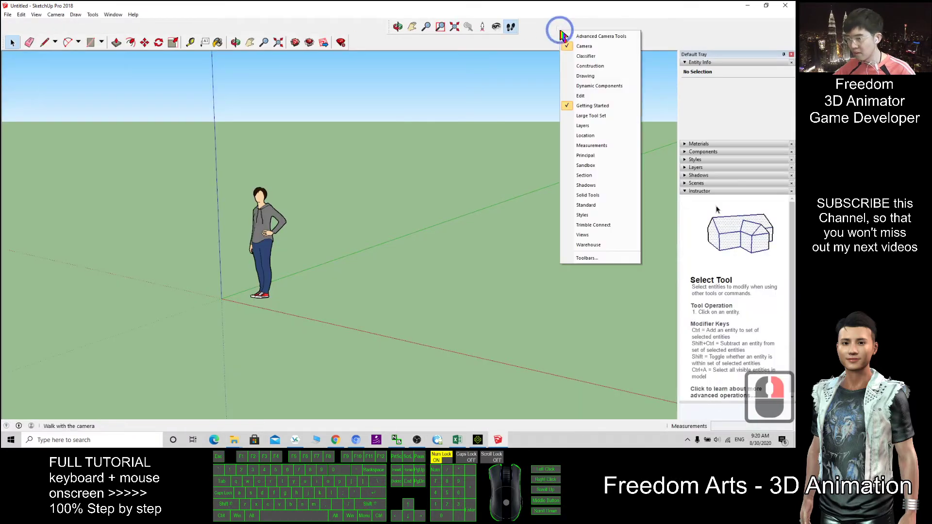
click(585, 57)
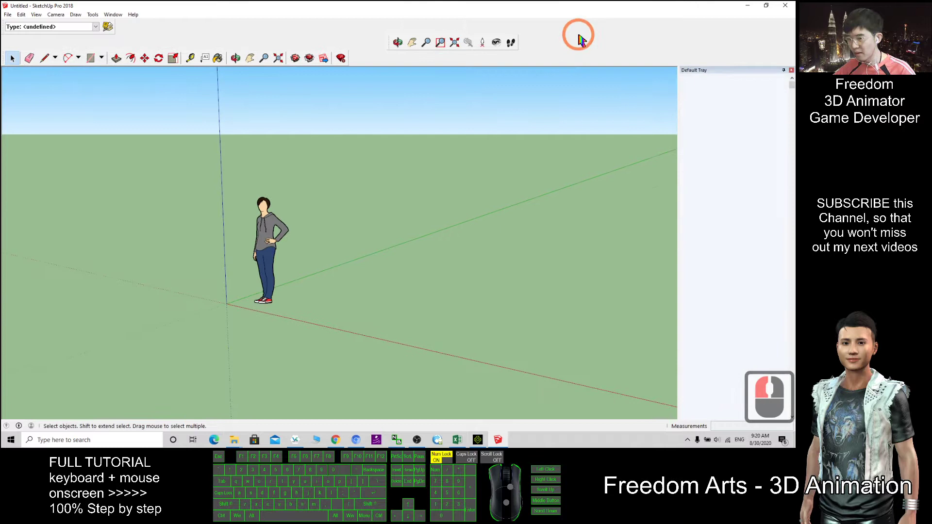
right_click(580, 40)
click(590, 71)
right_click(610, 45)
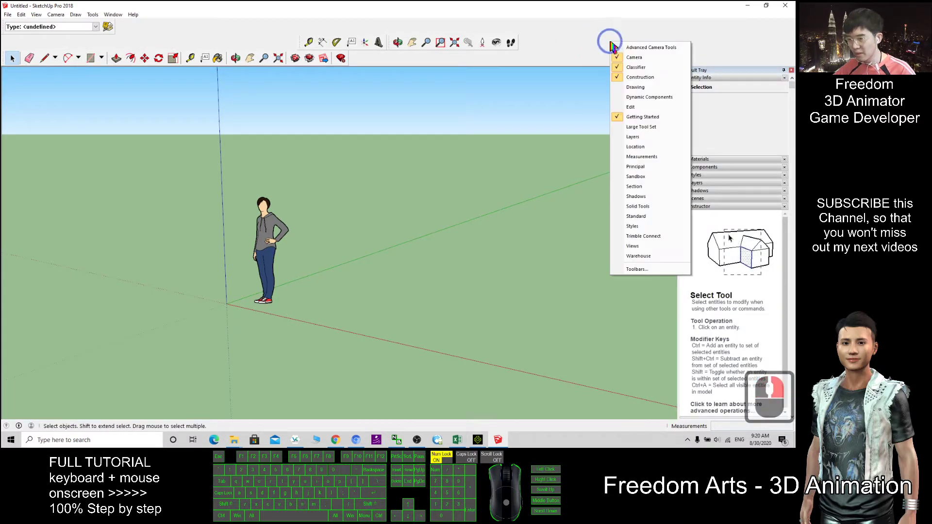
click(636, 87)
right_click(640, 48)
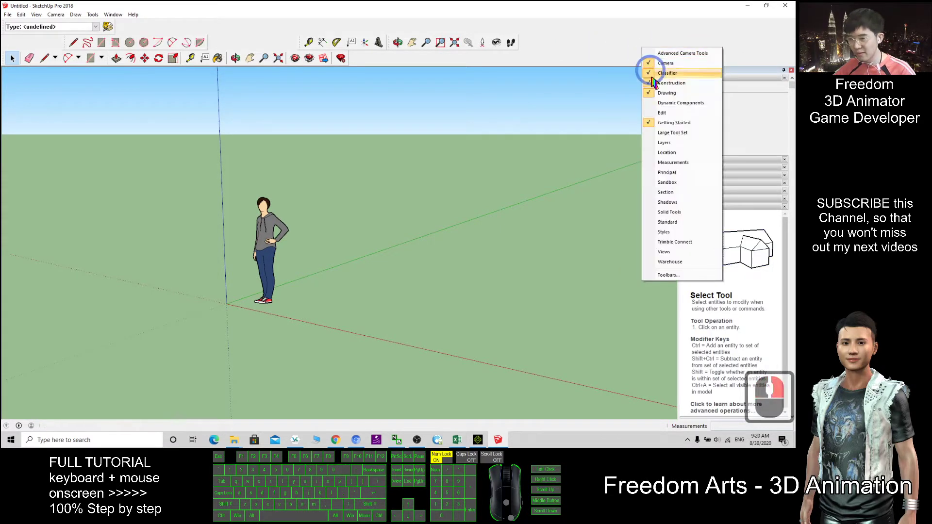
click(643, 91)
Enable the Advanced Camera Tools, Edit and Large Tool Set toolbars.
right_click(632, 46)
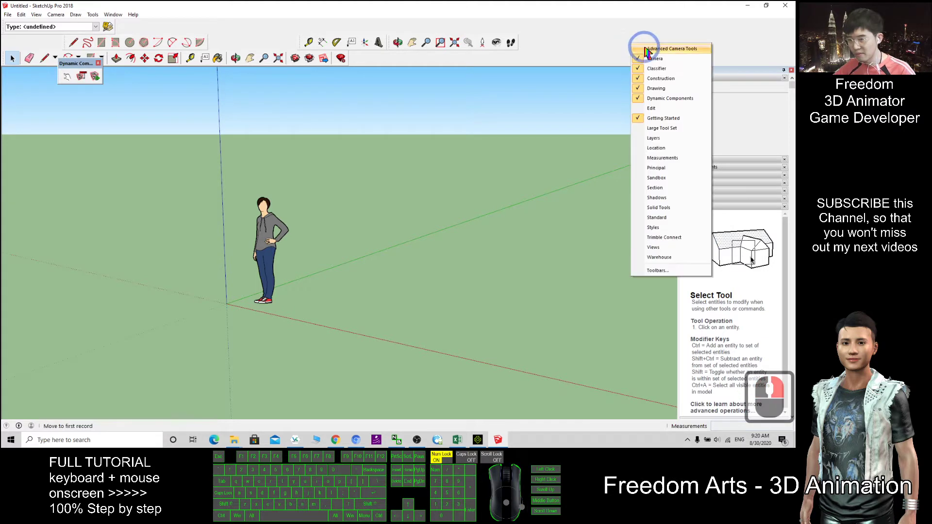
click(641, 48)
right_click(641, 43)
click(613, 94)
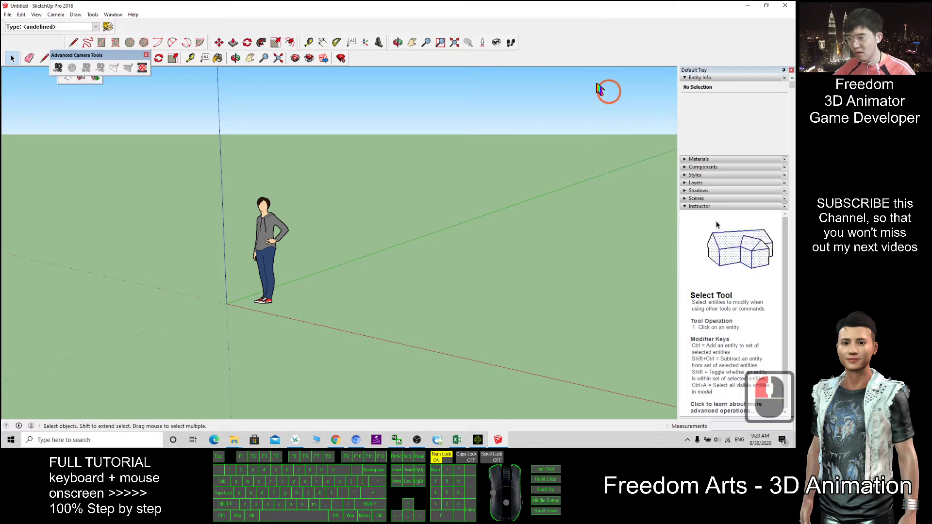
right_click(567, 49)
click(594, 118)
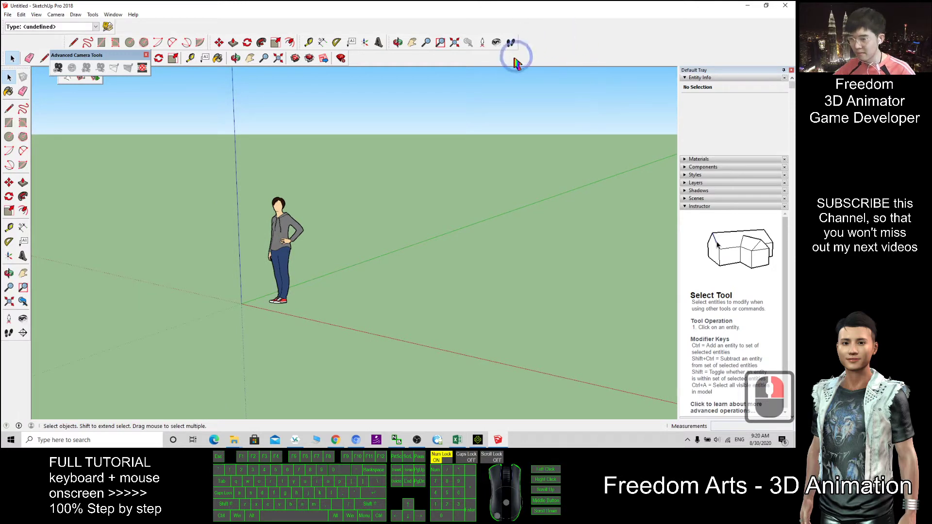
Dock the Advanced Camera Tools and Dynamic Components toolbars, dismissing Component Options.
drag(390, 71, 390, 60)
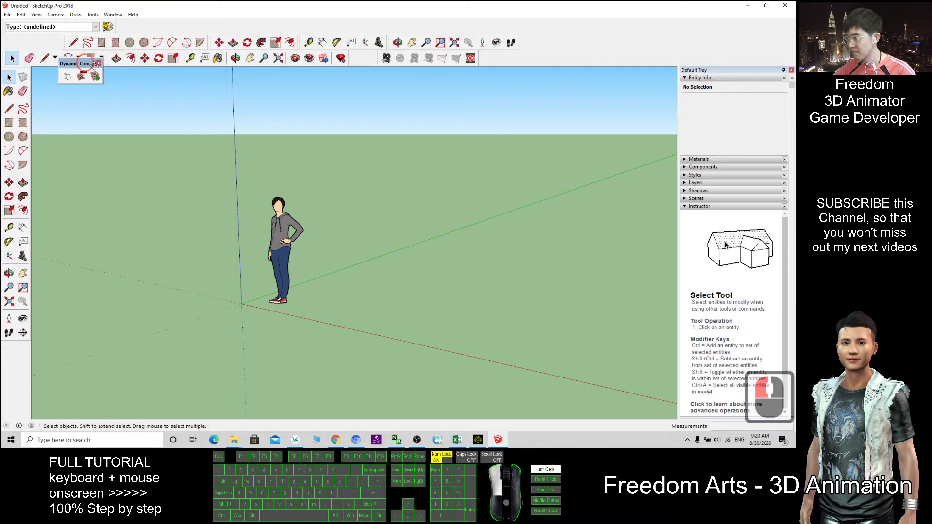
drag(88, 66, 554, 59)
click(567, 53)
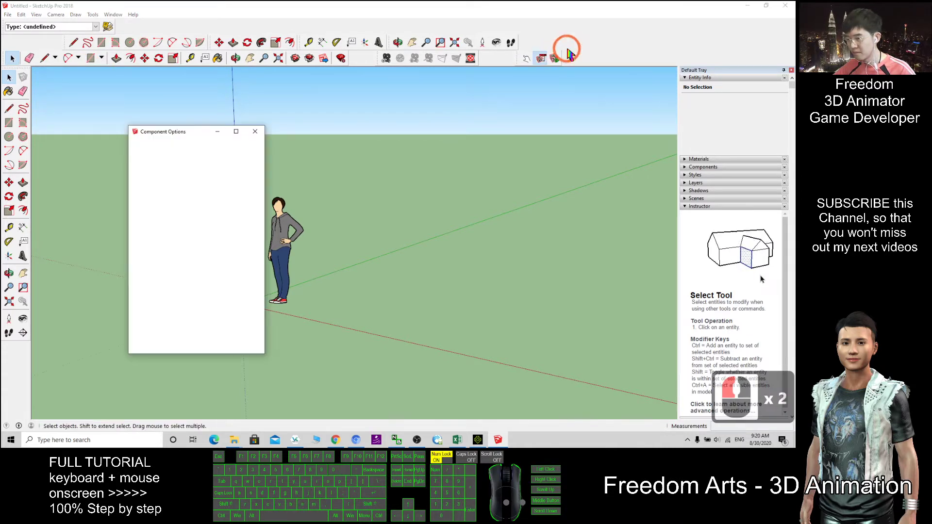
click(254, 131)
Enable the Layers, Location, Measurements and Principal toolbars.
right_click(632, 46)
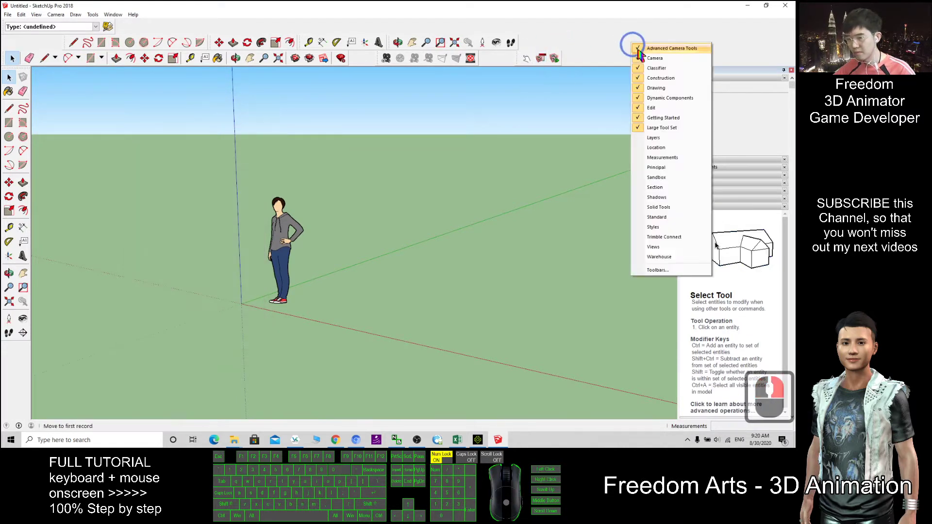
click(653, 137)
right_click(596, 48)
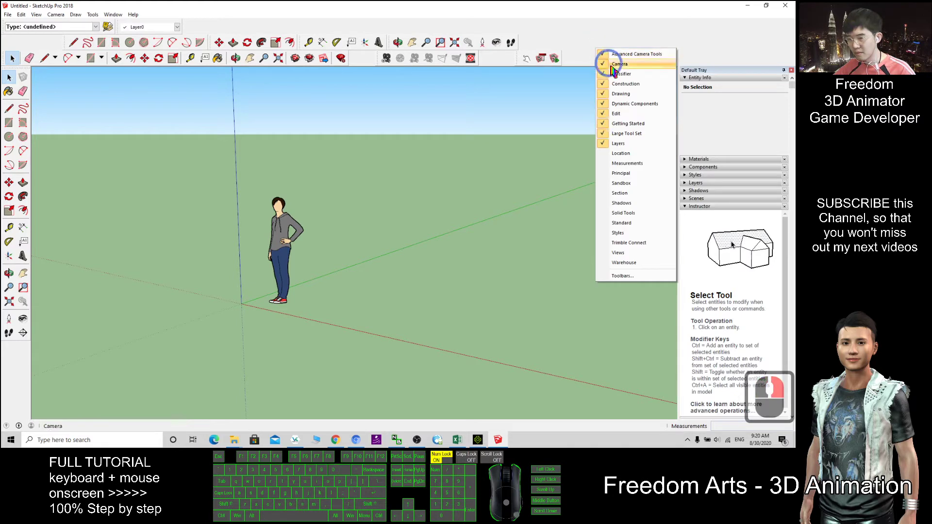
click(619, 153)
right_click(587, 42)
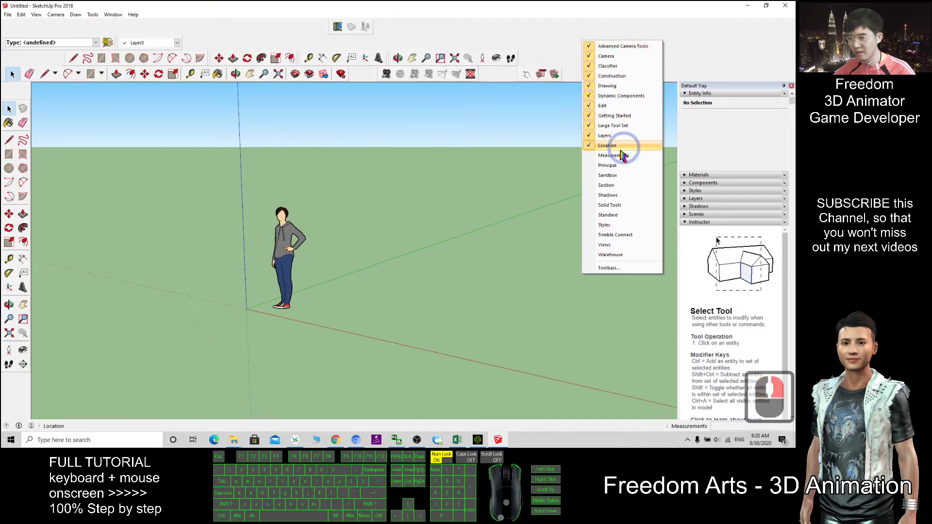
click(611, 155)
right_click(591, 56)
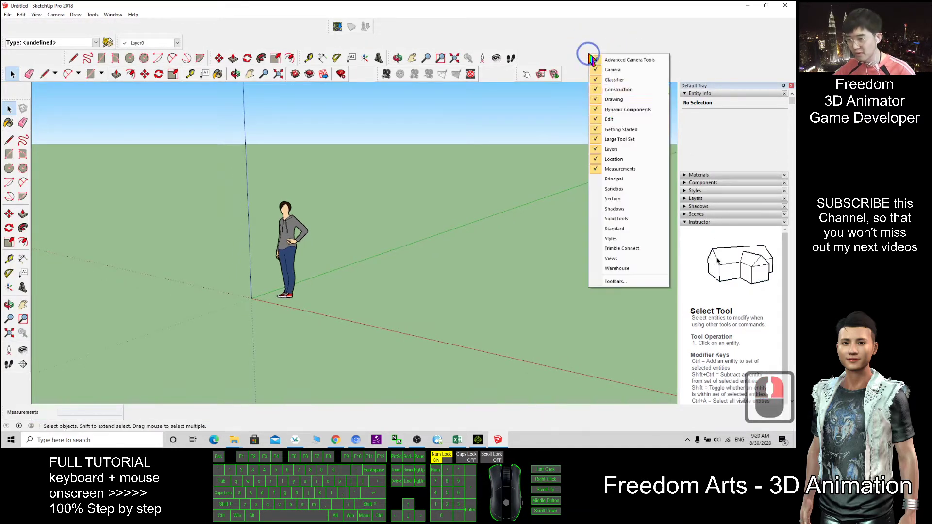
click(631, 182)
Enable the Sandbox, Section, Shadows and Solid Tools toolbars.
right_click(603, 71)
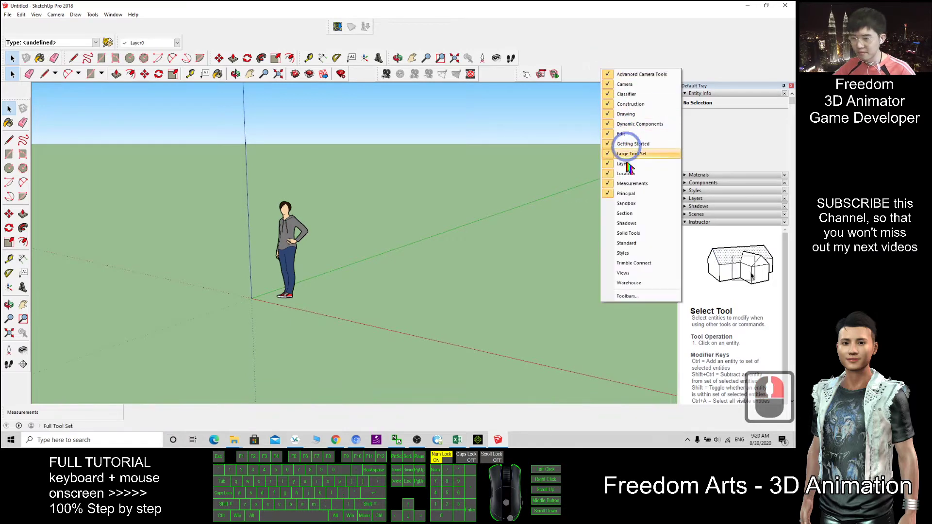
click(625, 207)
right_click(600, 60)
click(628, 214)
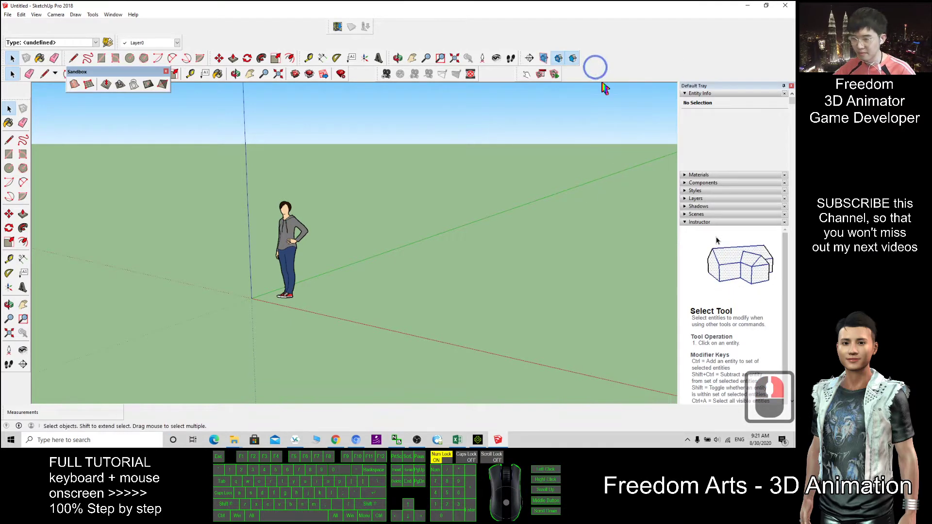
right_click(595, 67)
click(620, 221)
right_click(646, 73)
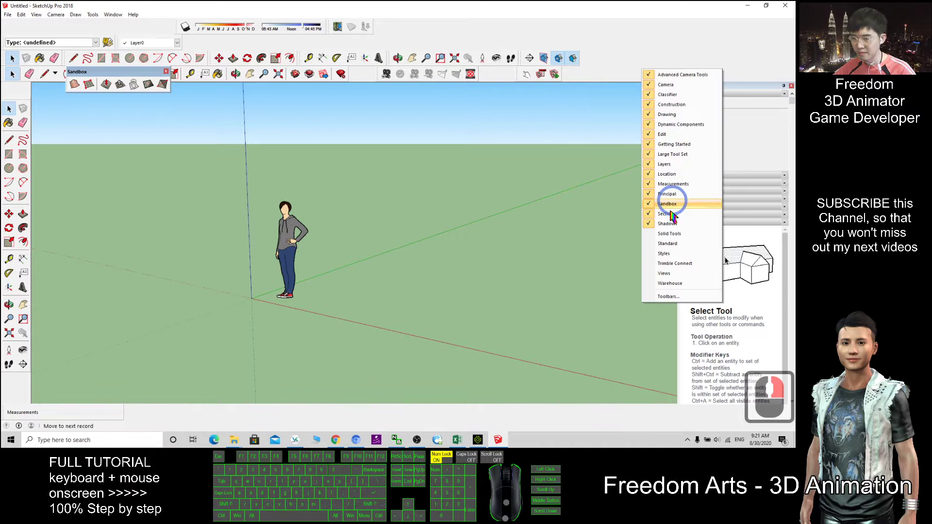
click(669, 234)
Enable the Standard, Styles, Trimble Connect, Views and Warehouse toolbars.
right_click(655, 61)
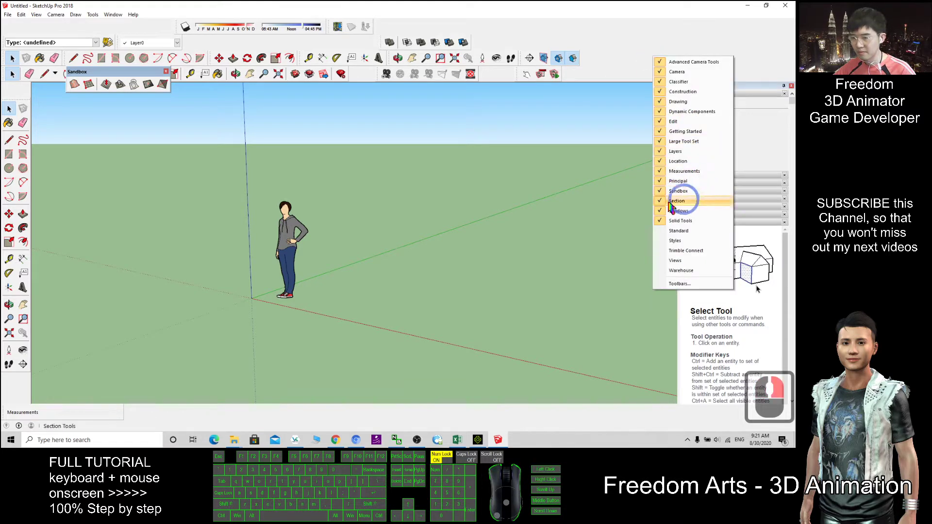
click(671, 230)
right_click(628, 64)
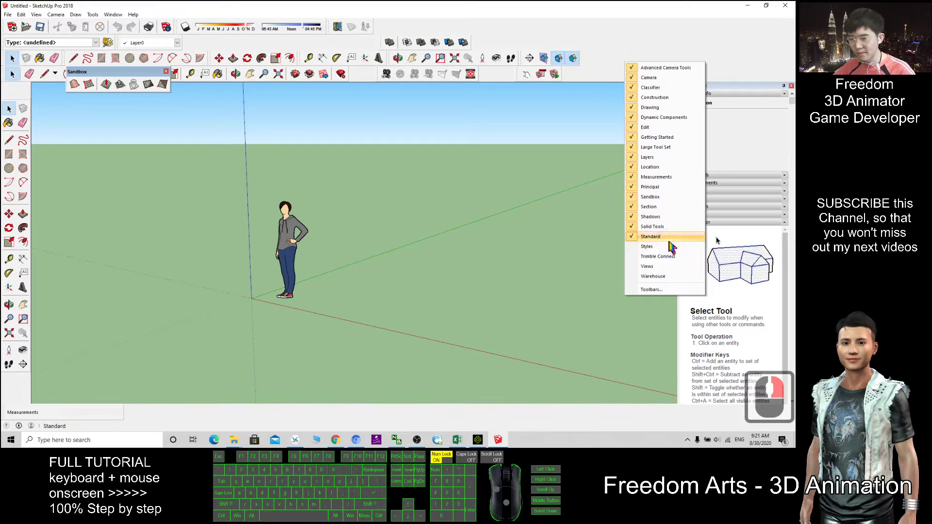
click(645, 253)
right_click(615, 58)
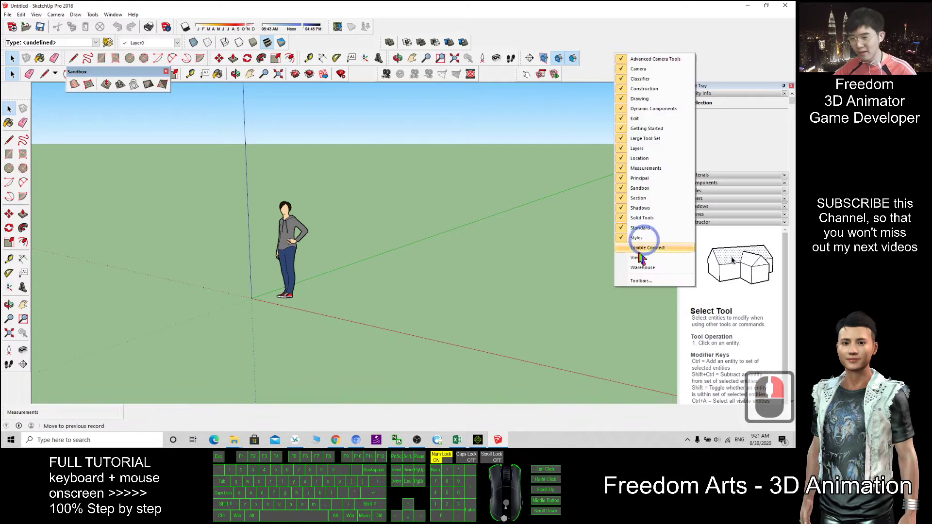
click(638, 237)
right_click(600, 65)
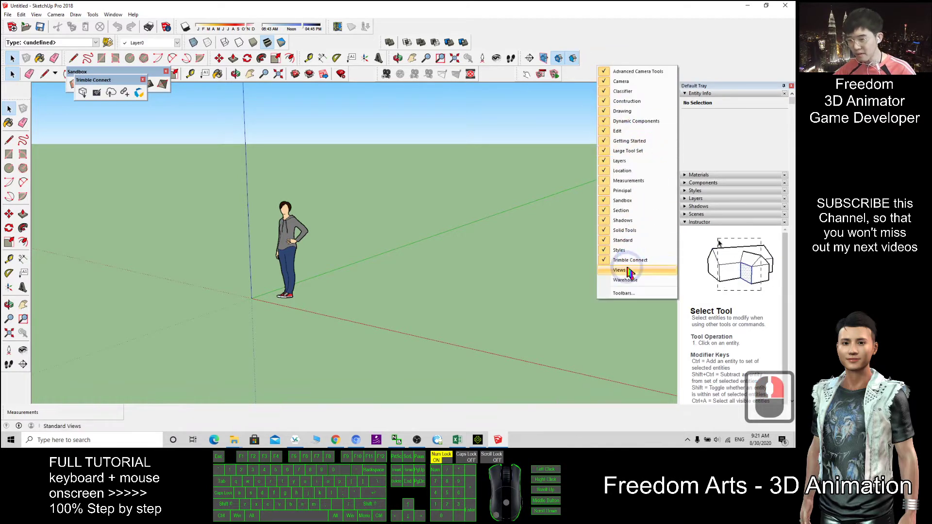
click(622, 270)
right_click(608, 60)
click(631, 277)
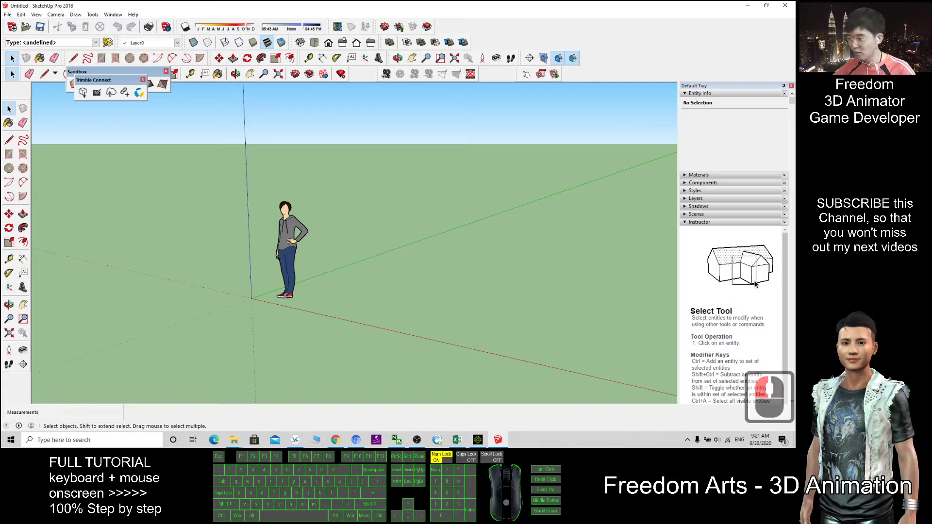
Dock the floating Trimble Connect and Sandbox toolbars in the top rows, with Line active.
click(761, 294)
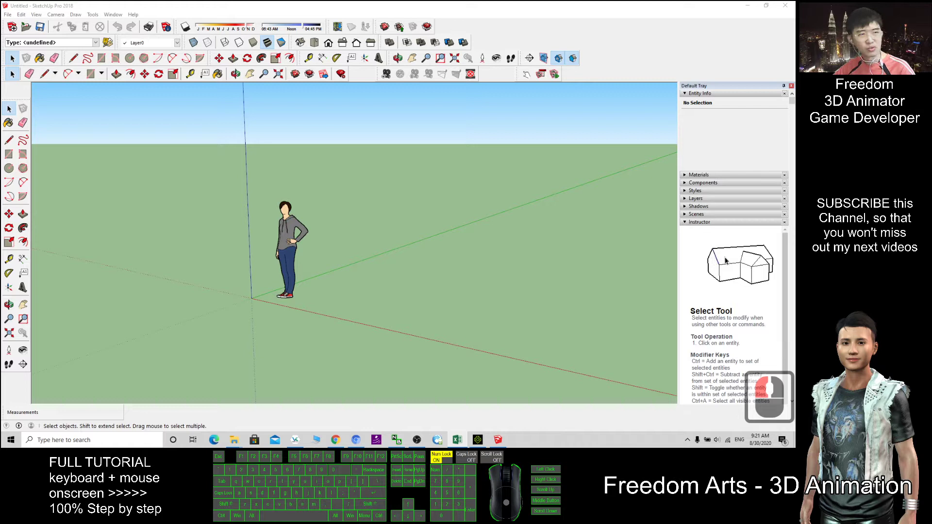
click(735, 263)
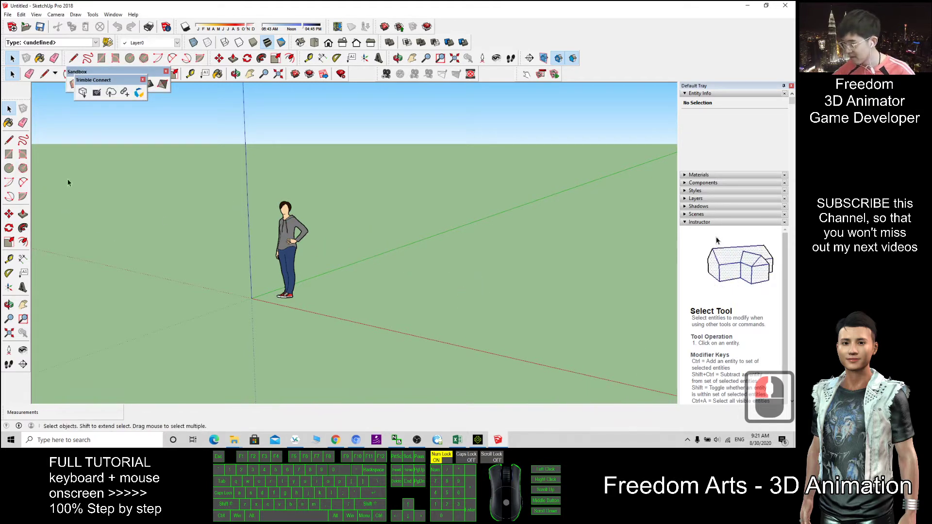
click(9, 155)
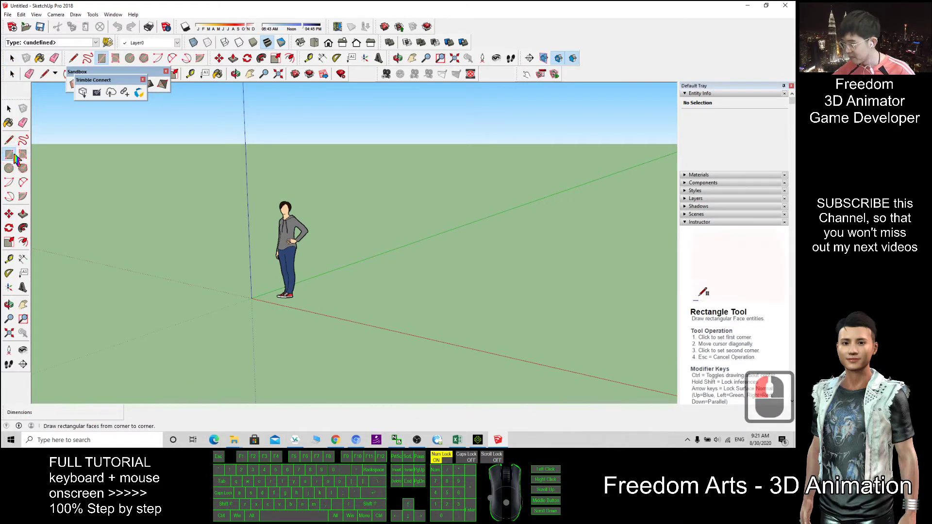
click(73, 59)
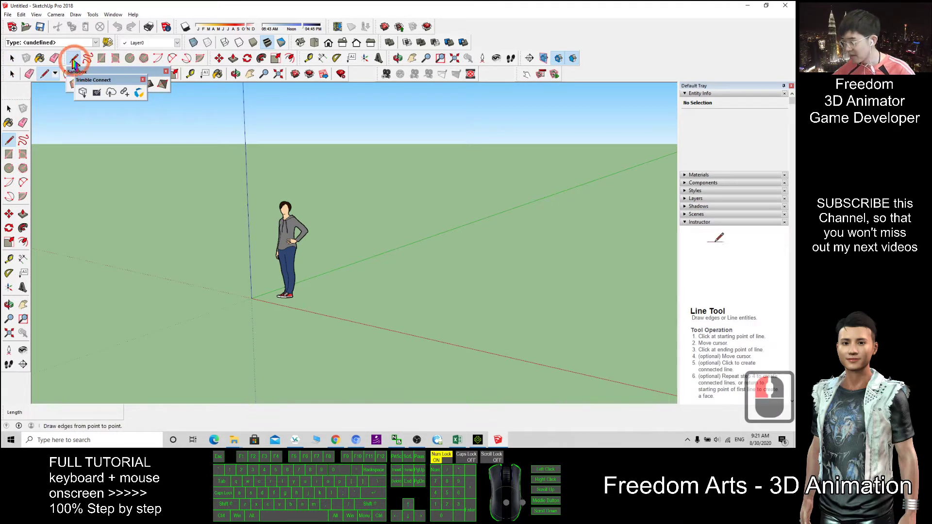
drag(100, 82, 527, 38)
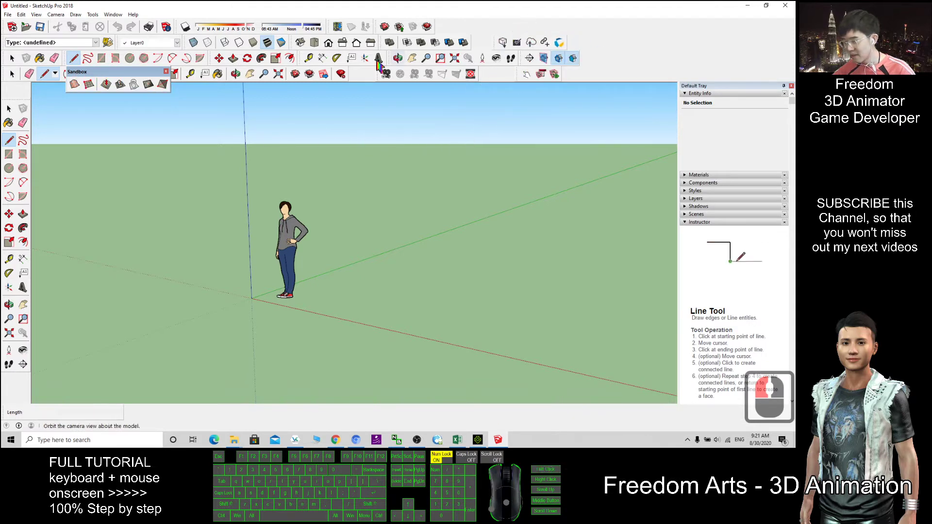
drag(106, 82, 620, 68)
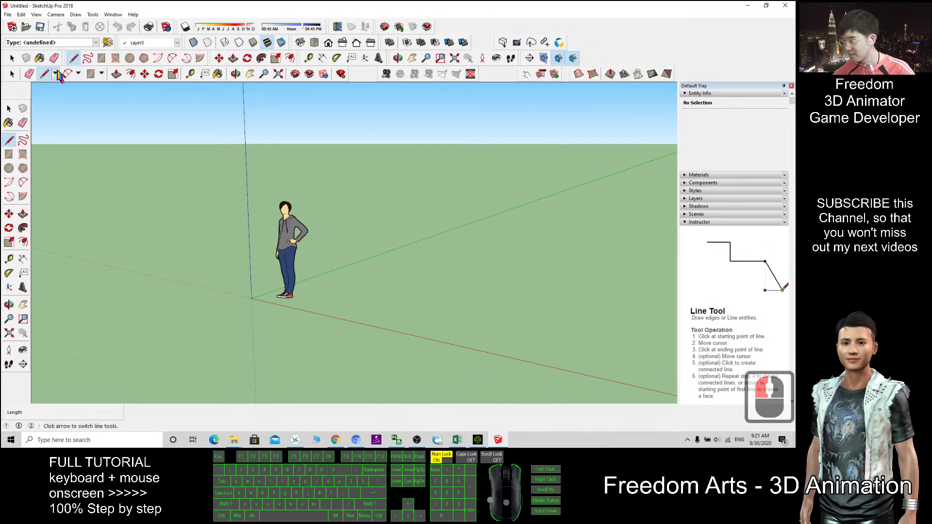
double_click(75, 60)
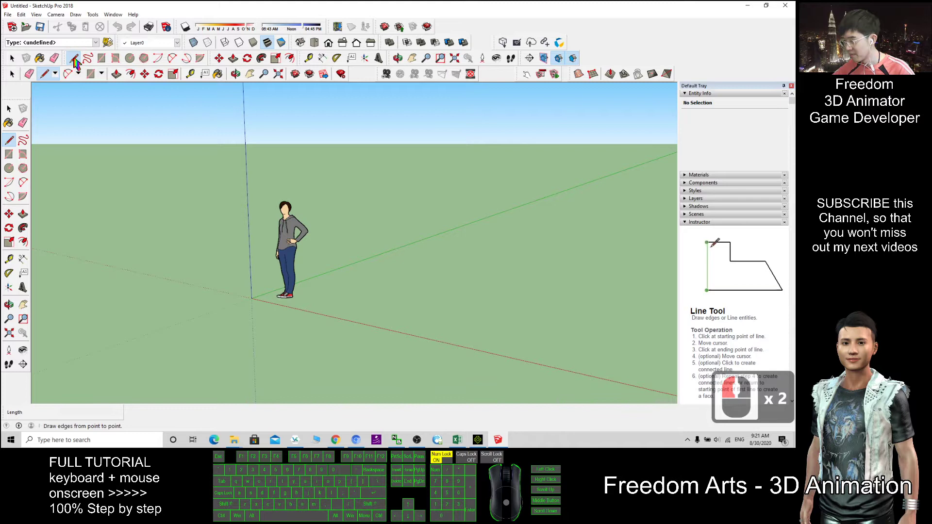
scroll(484, 288, up, 1)
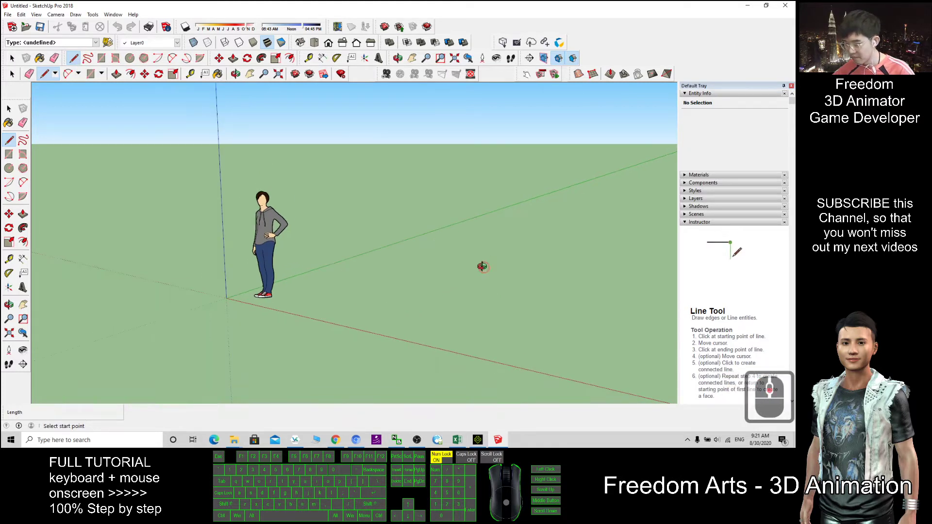
Trace a notched outline on the ground with the Line tool, closing it at the start.
middle_drag(482, 267, 436, 262)
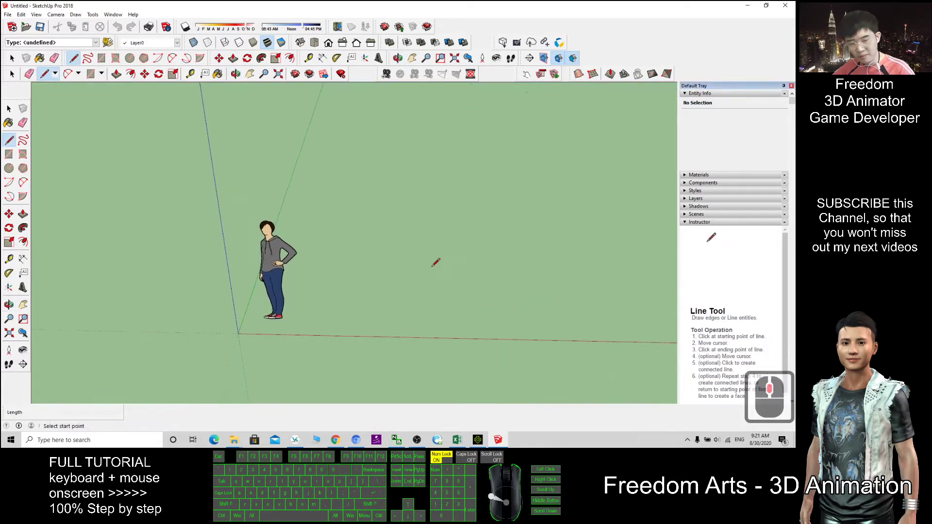
click(468, 279)
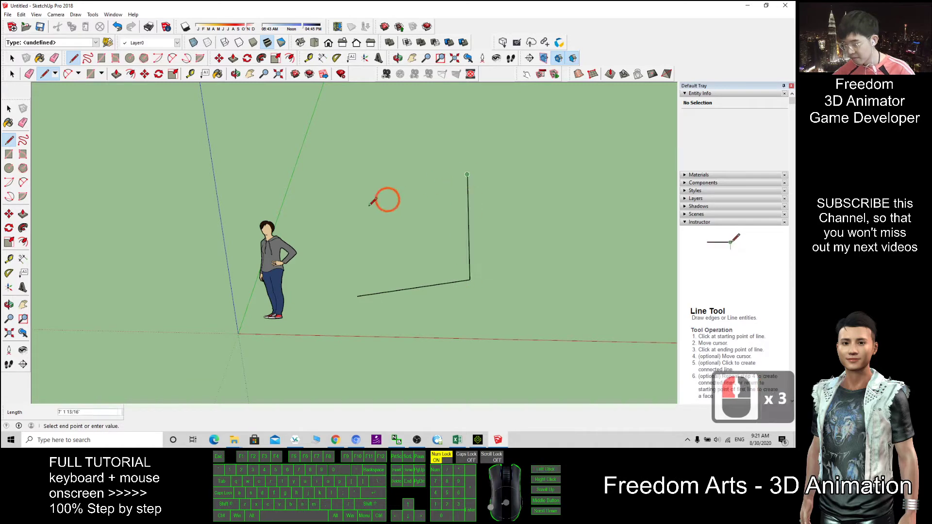
click(358, 215)
click(393, 232)
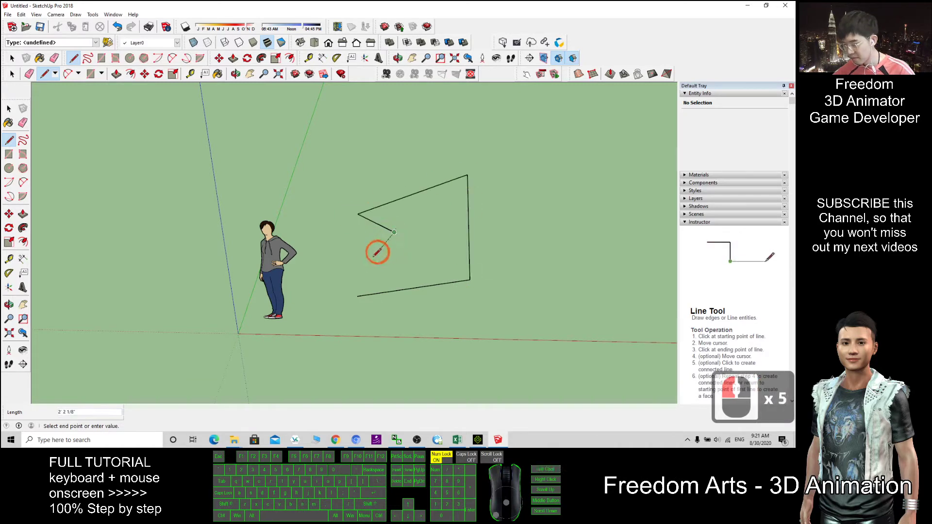
click(360, 292)
middle_drag(524, 277, 443, 298)
key(Escape)
middle_drag(430, 328, 514, 280)
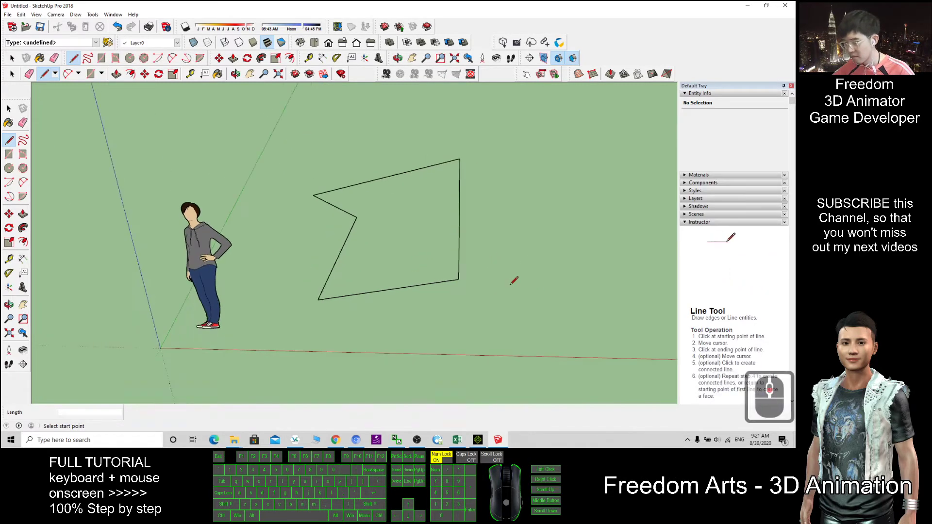
Box-select the first outline and delete it.
middle_drag(511, 318, 450, 267)
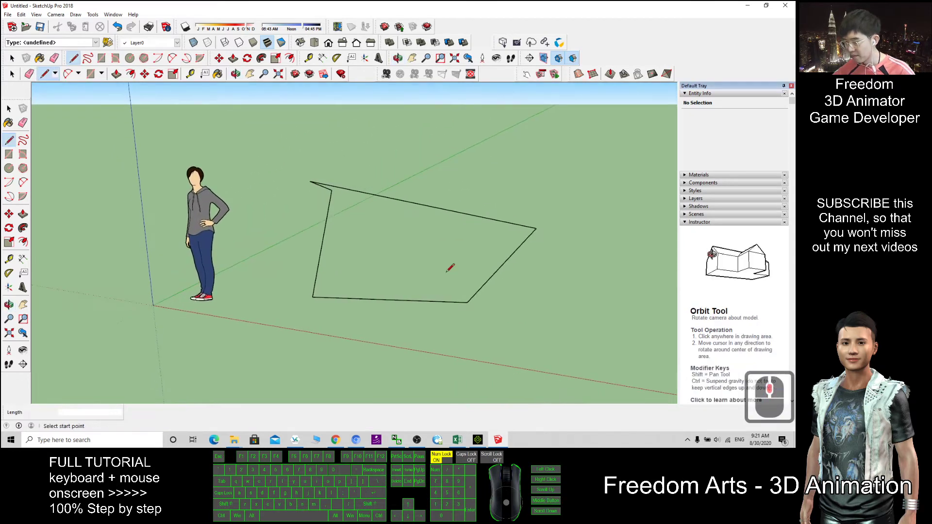
mouse_move(507, 294)
middle_down()
mouse_move(593, 369)
mouse_move(390, 271)
mouse_move(217, 290)
mouse_move(346, 244)
middle_up()
click(12, 59)
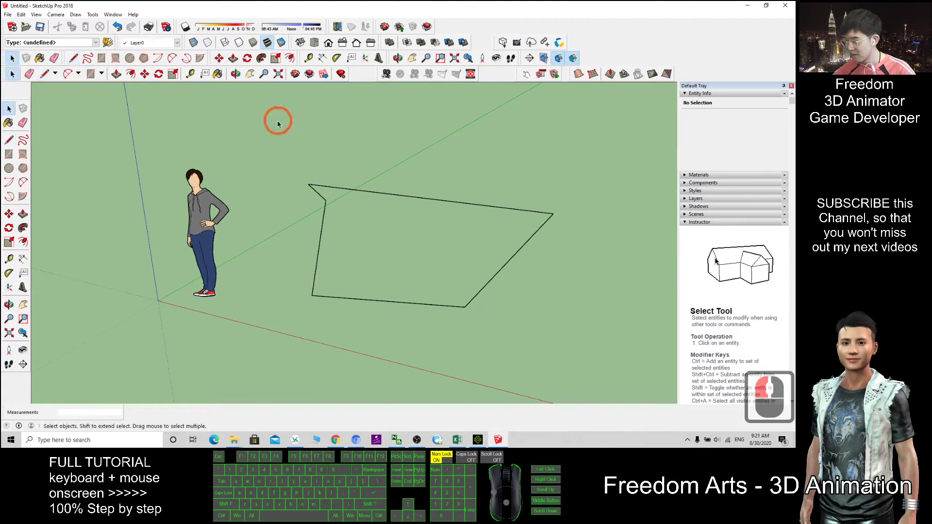
drag(277, 118, 610, 340)
key(Delete)
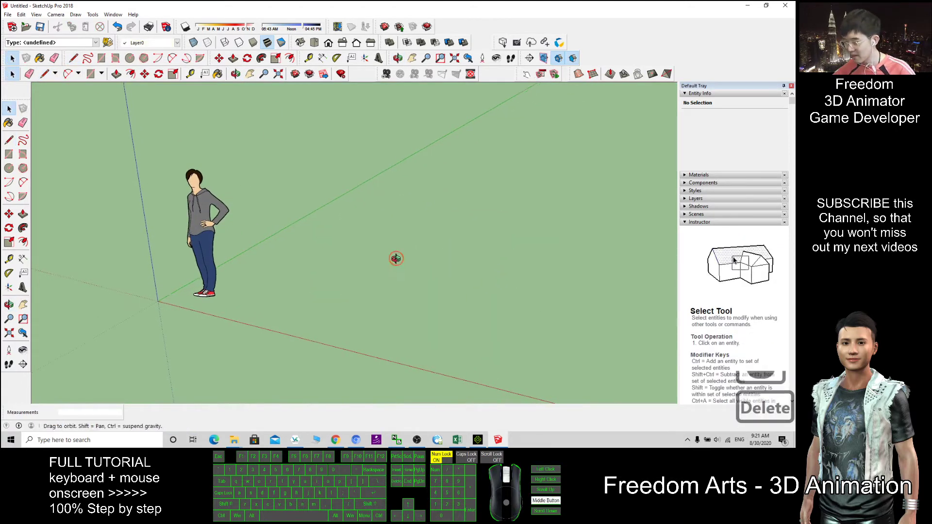
From a top-down view, redraw a closed Line outline so it fills as a face.
mouse_move(396, 260)
middle_down()
mouse_move(495, 328)
mouse_move(405, 208)
mouse_move(403, 289)
mouse_move(389, 311)
middle_up()
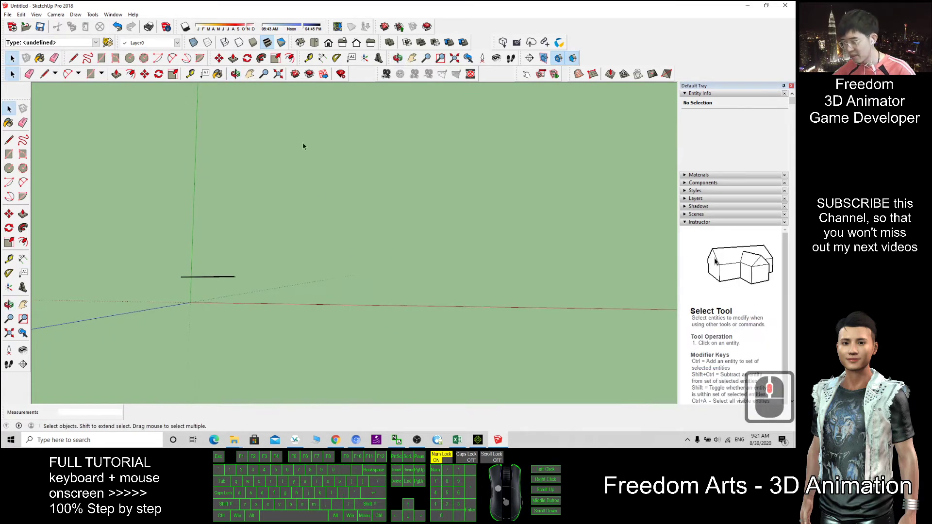
click(44, 74)
click(358, 137)
click(430, 239)
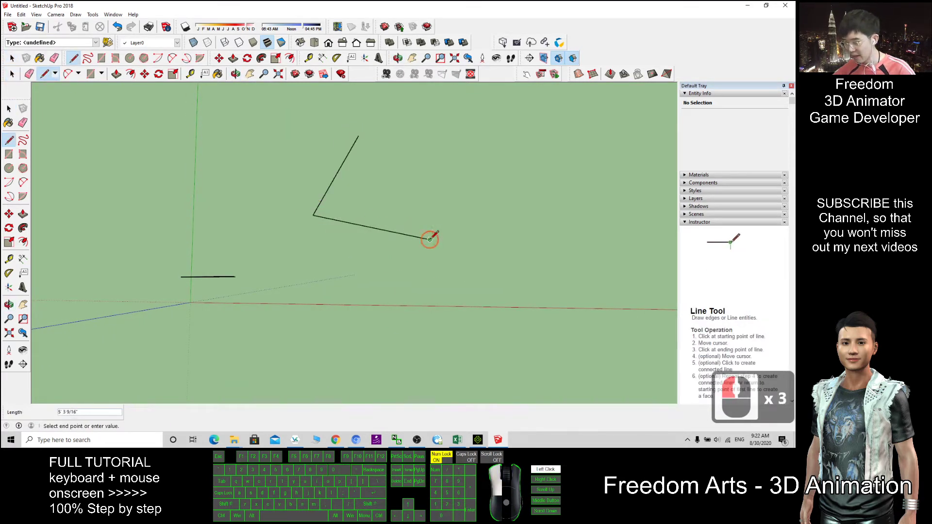
click(556, 187)
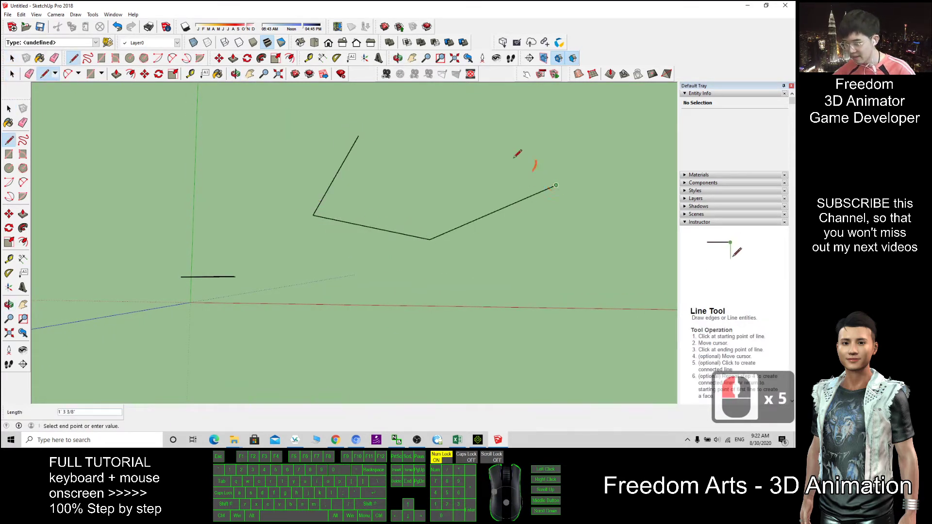
click(359, 136)
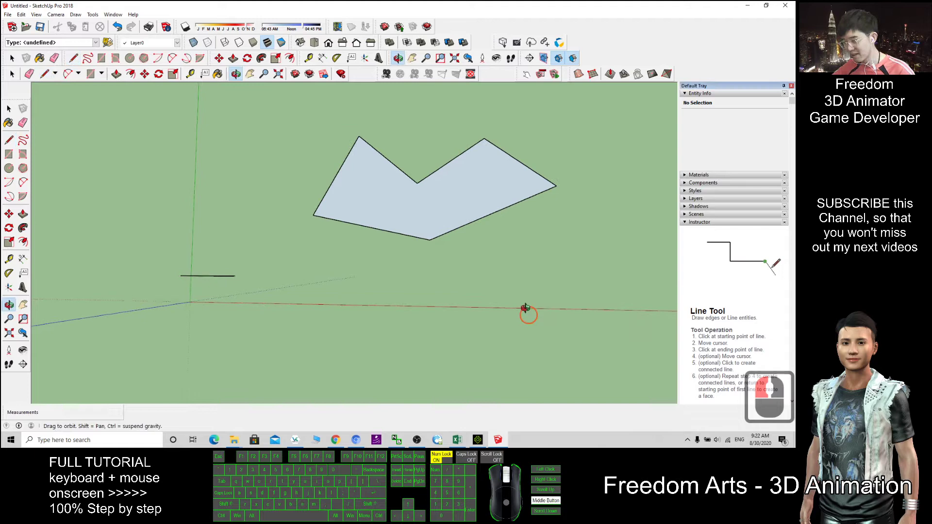
Push/Pull the face upward into a tall solid block.
mouse_move(527, 313)
middle_down()
mouse_move(381, 124)
mouse_move(431, 120)
middle_up()
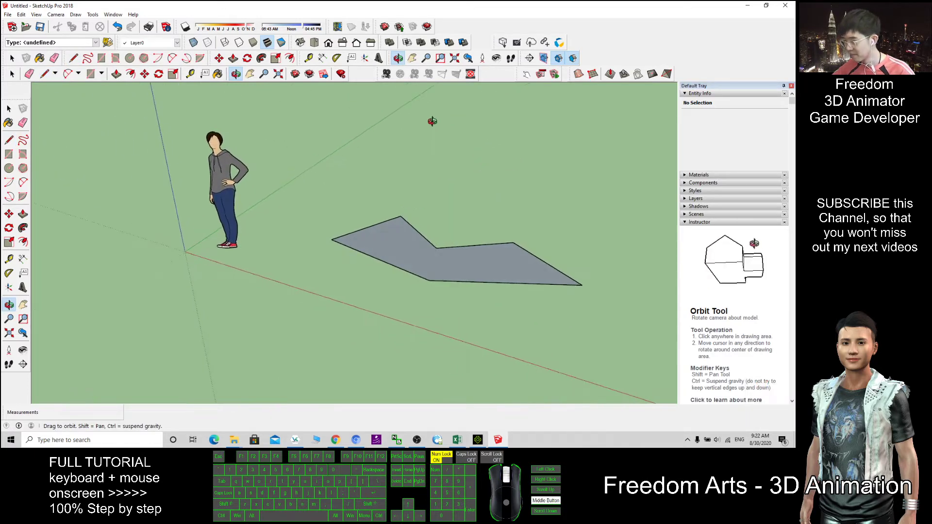
click(117, 74)
drag(446, 270, 442, 214)
mouse_move(552, 202)
middle_down()
mouse_move(288, 186)
mouse_move(558, 201)
middle_up()
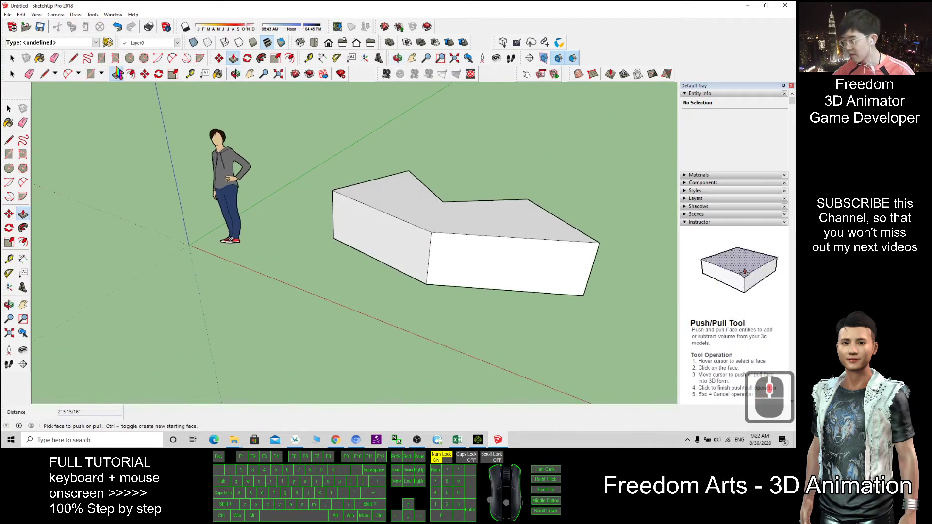
Draw a circle on the block's front face and push it in to form a hole.
click(128, 58)
click(501, 257)
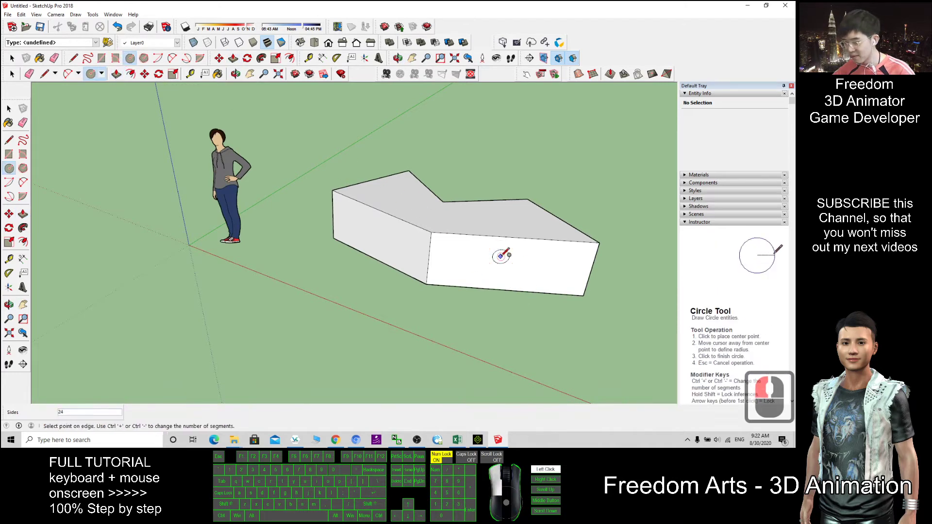
click(513, 257)
middle_drag(510, 256, 415, 267)
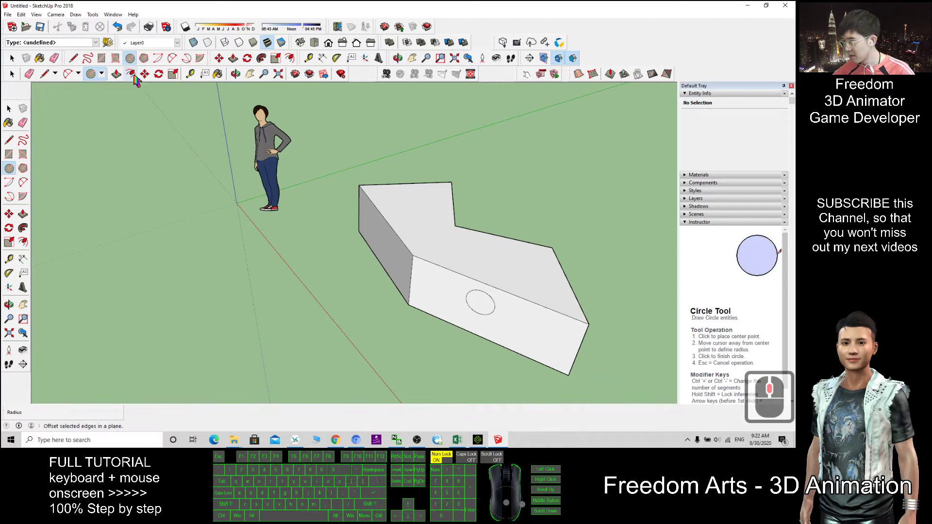
key(p)
click(486, 305)
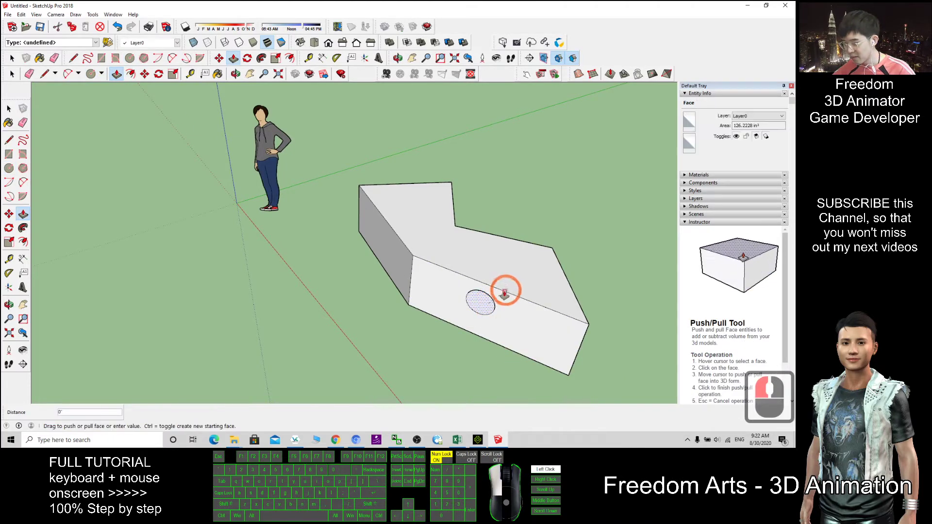
drag(504, 293, 491, 303)
click(496, 301)
middle_drag(423, 335, 357, 287)
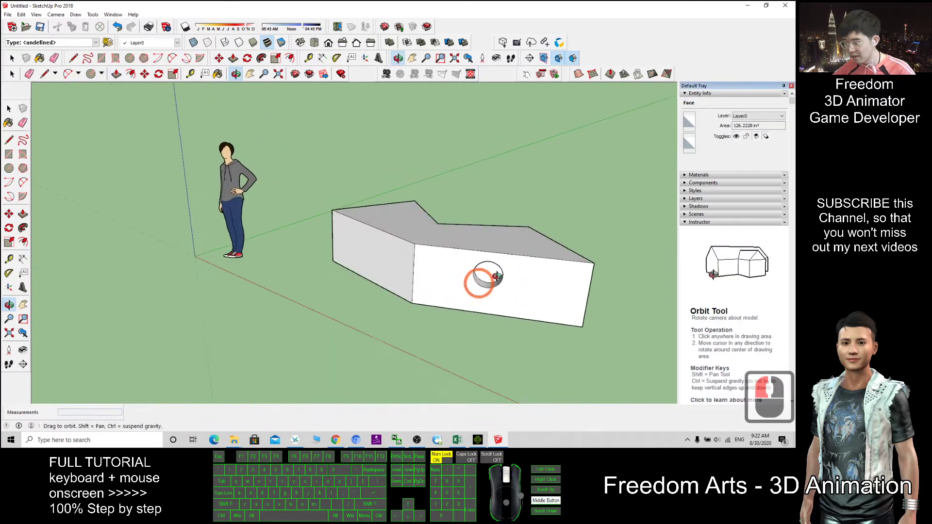
Draw a hexagon on the block's side, extrude it outward as a peg, and un-maximize the window.
click(145, 58)
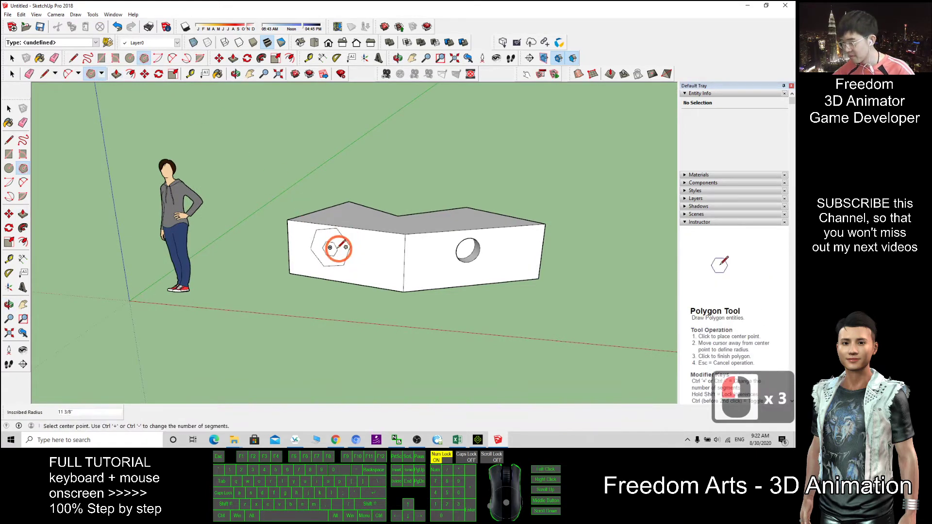
click(124, 79)
click(117, 73)
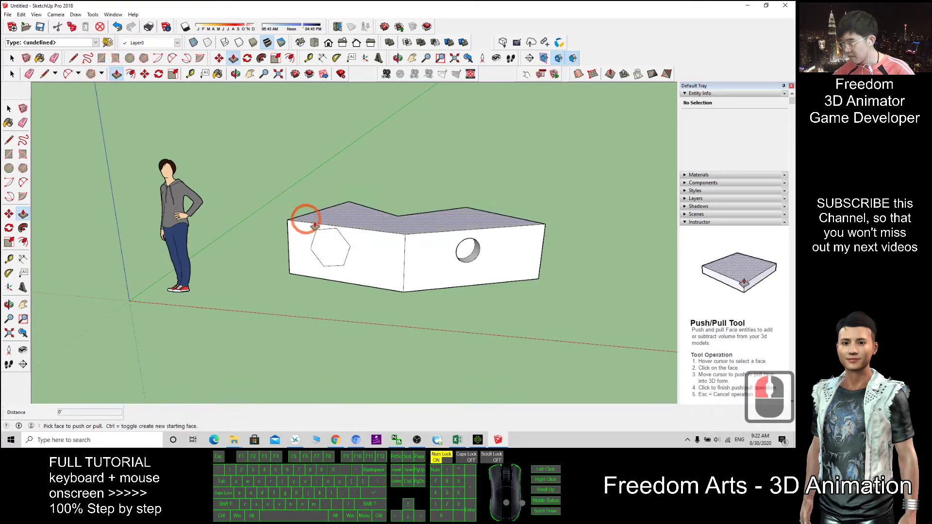
click(324, 255)
mouse_move(321, 252)
middle_down()
mouse_move(528, 247)
mouse_move(517, 274)
middle_up()
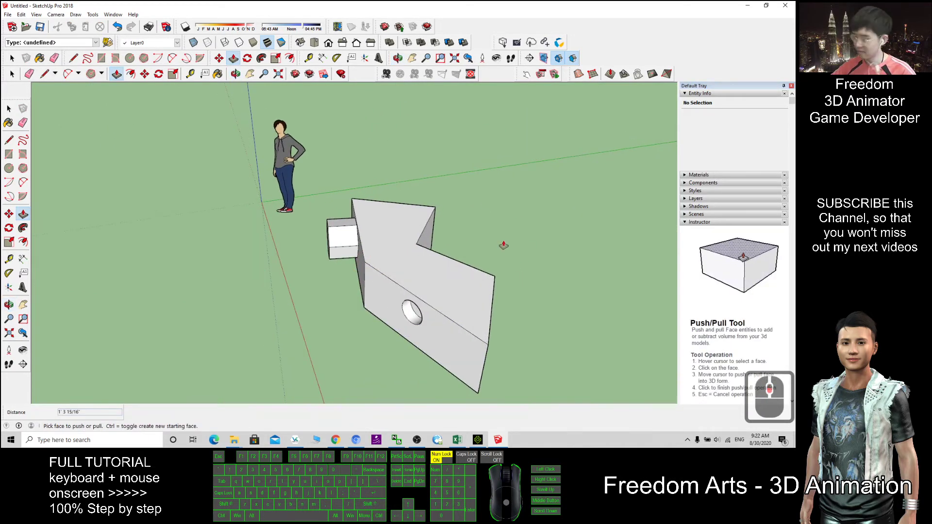
mouse_move(469, 7)
mouse_down()
mouse_move(472, 21)
mouse_move(610, 48)
mouse_up()
Choose File > Export > 3D Model.
click(195, 44)
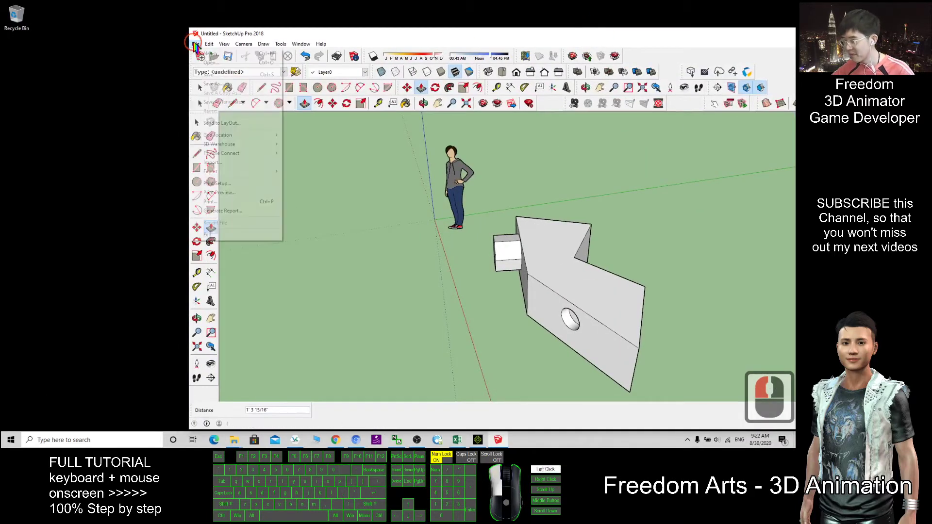
click(235, 171)
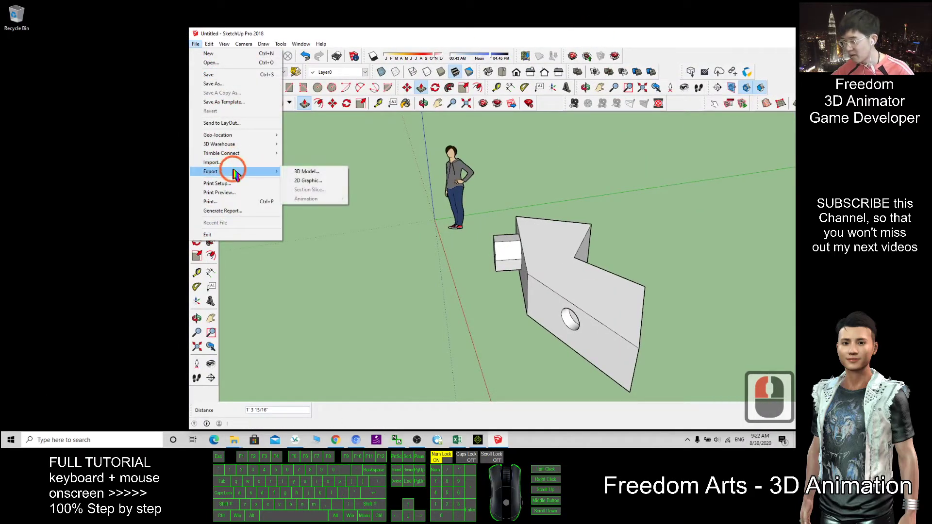
click(317, 173)
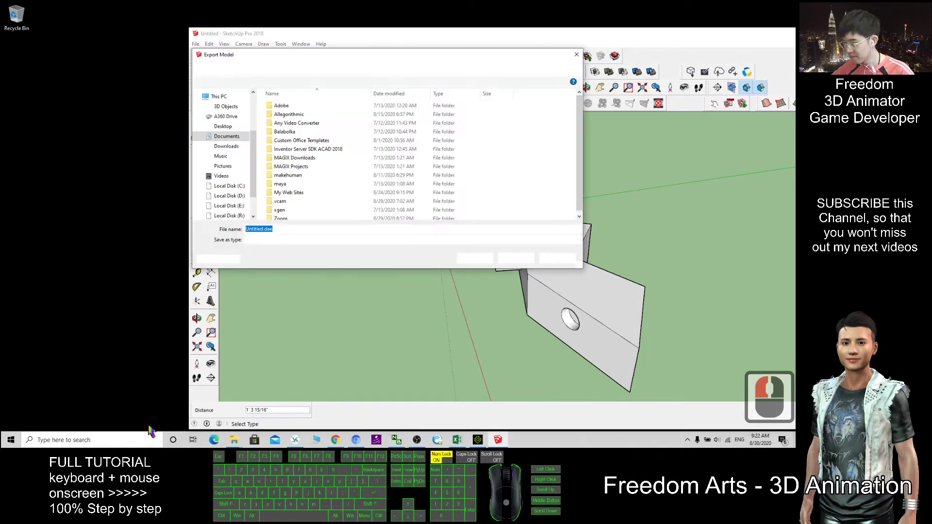
Search the Start menu for '3dx' and launch iClone 3DXchange v7.7 Pipeline.
click(134, 440)
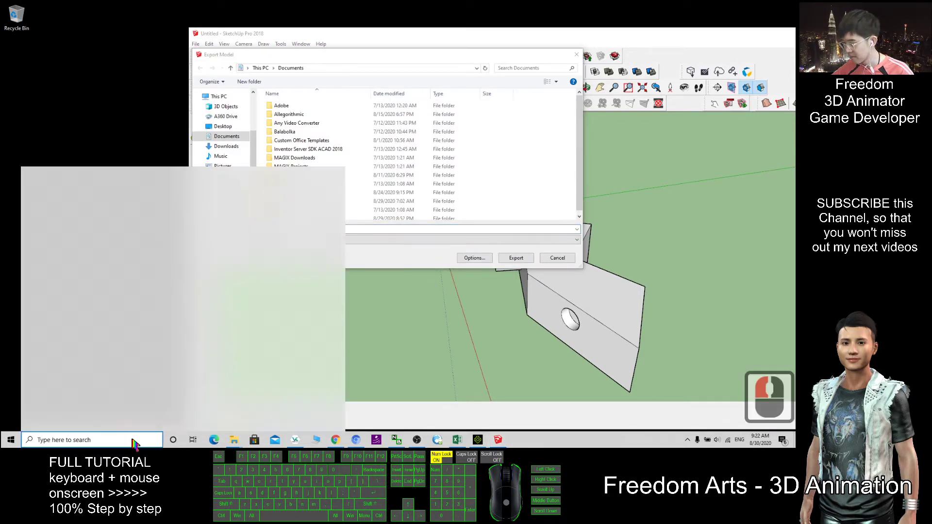
text(3)
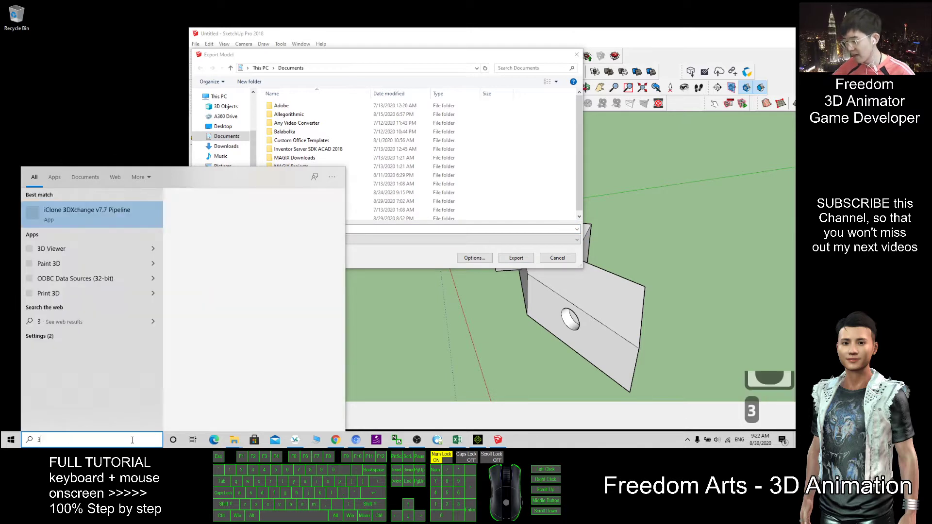
text(dx)
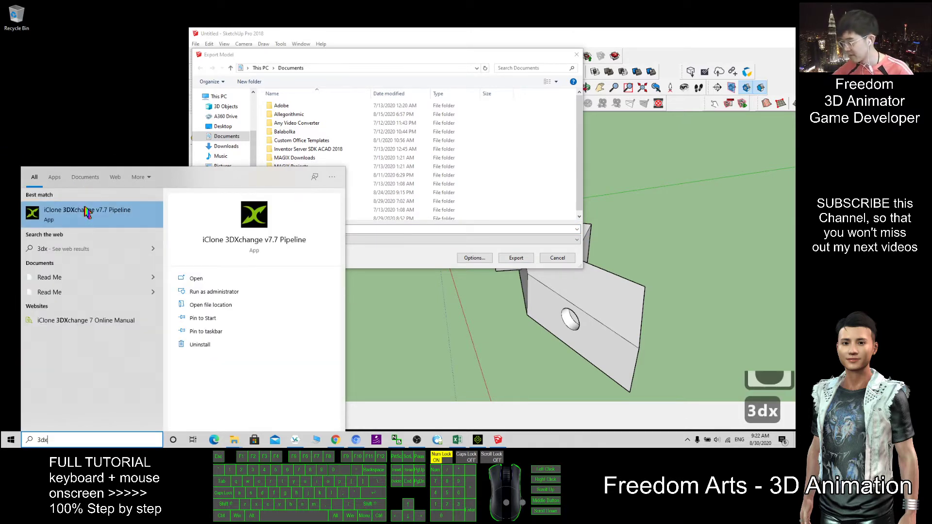
click(85, 209)
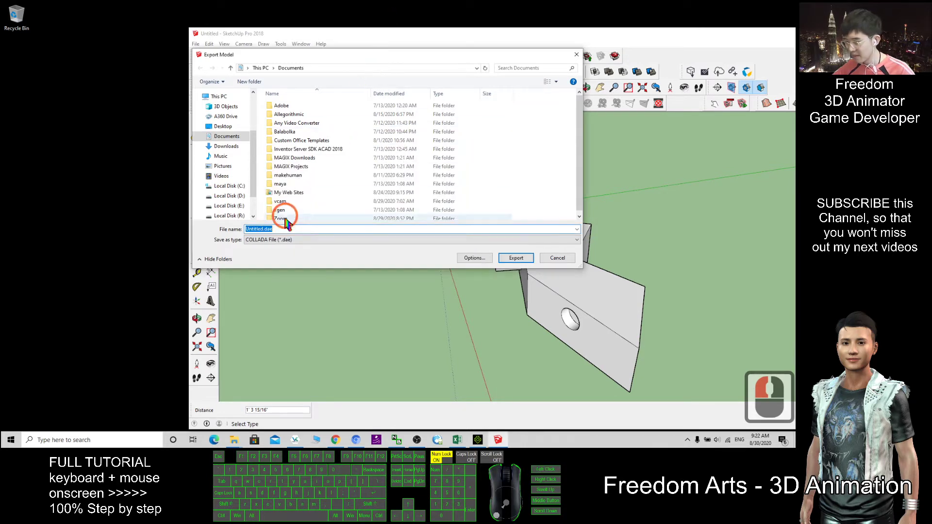
Set the export file type to 3DS.
click(269, 239)
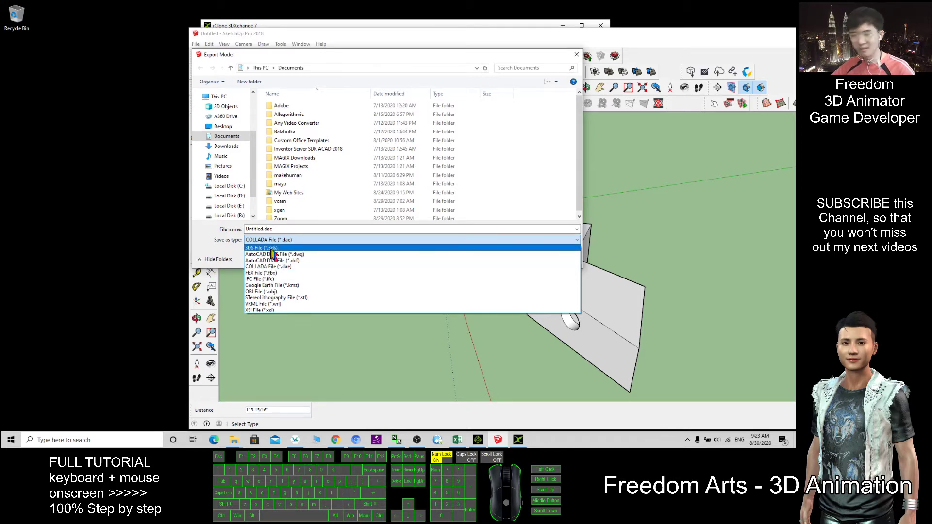
click(271, 249)
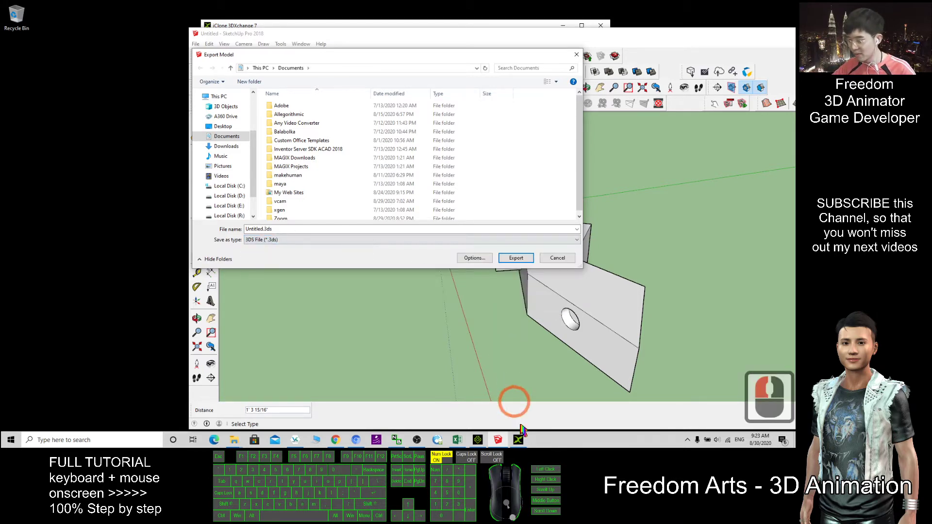
click(478, 439)
click(477, 440)
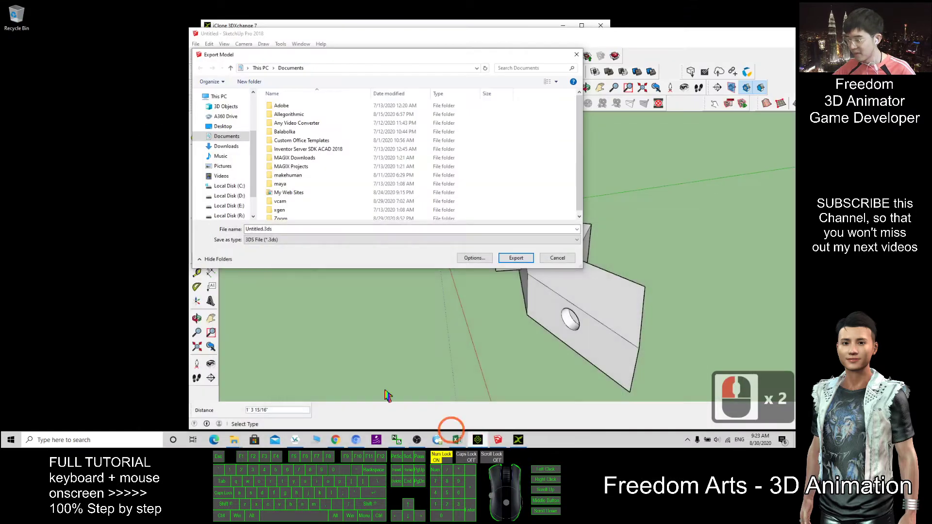
Export Untitled.3ds to the Desktop and close the export results report.
double_click(260, 229)
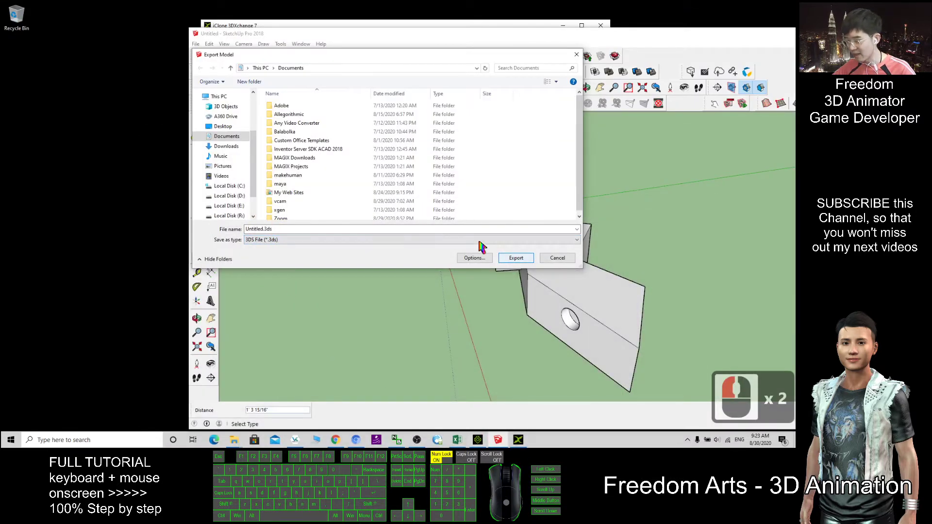
click(223, 127)
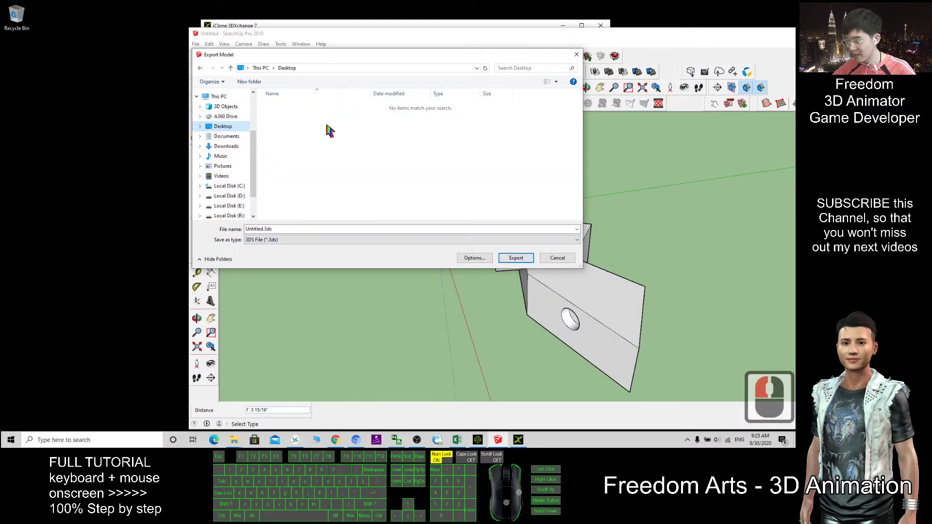
click(512, 255)
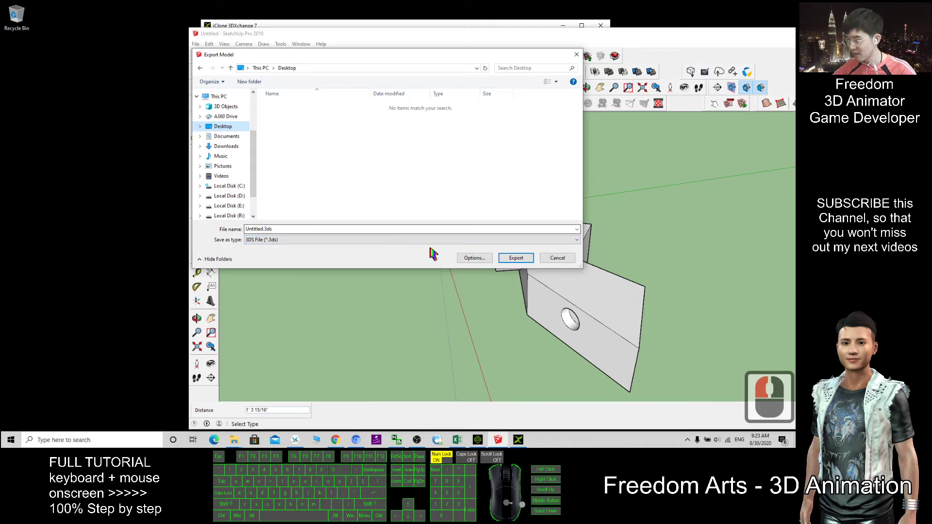
click(516, 258)
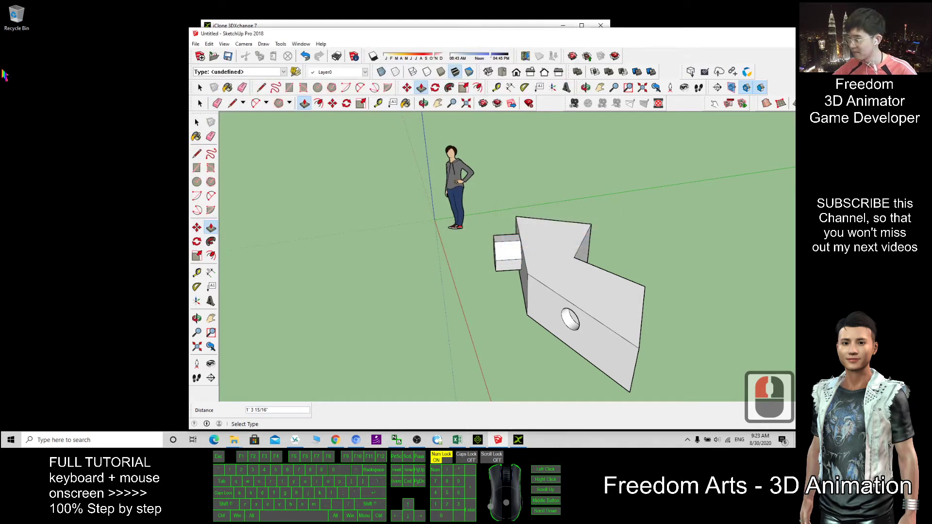
click(616, 297)
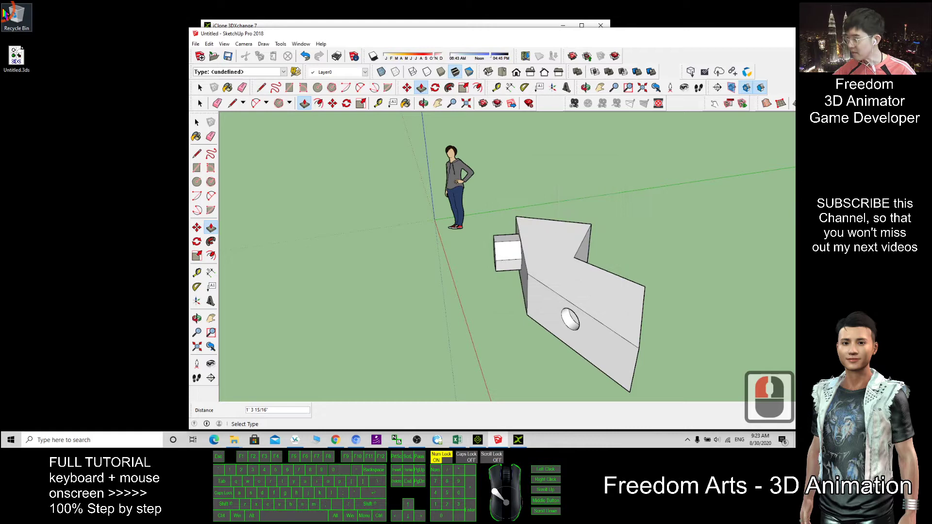
Drag Untitled.3ds into the 3DXchange viewport, maximize it, select Stacy1, then return to SketchUp.
click(520, 439)
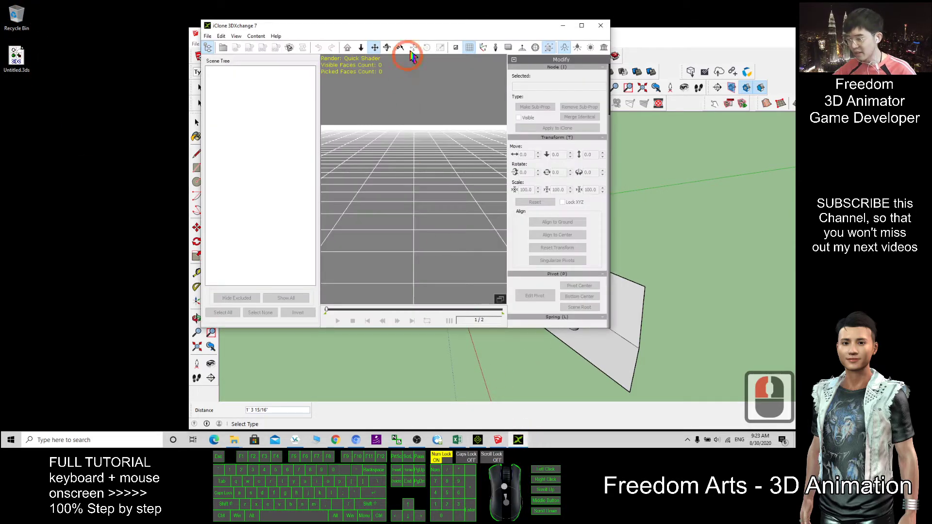
drag(16, 57, 411, 200)
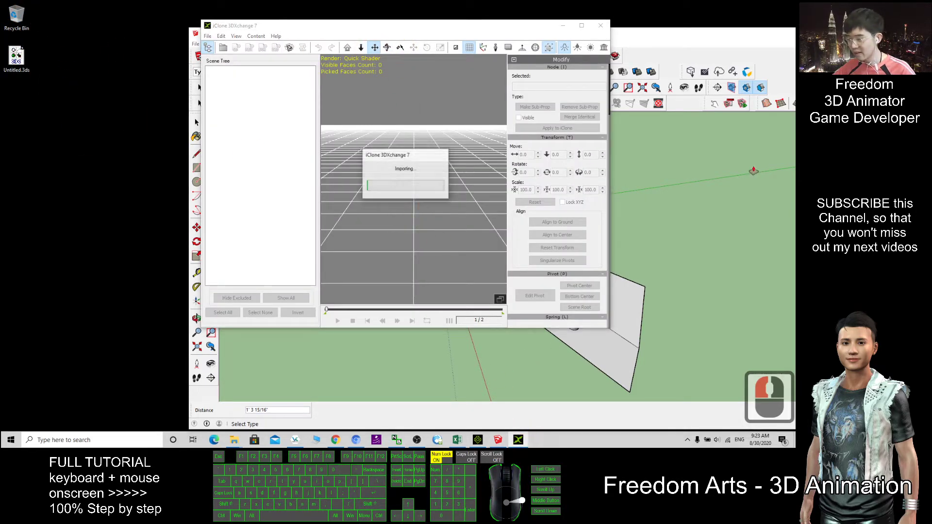
click(582, 26)
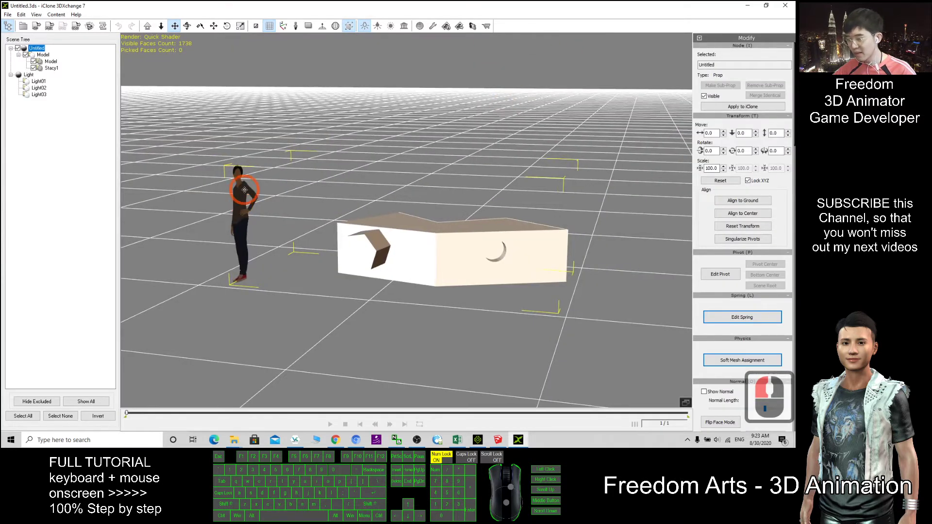
click(244, 190)
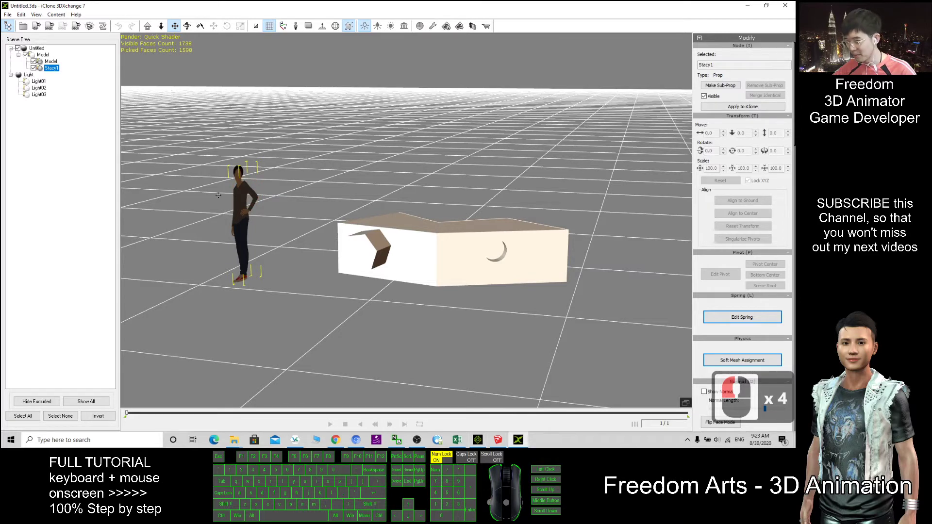
click(498, 440)
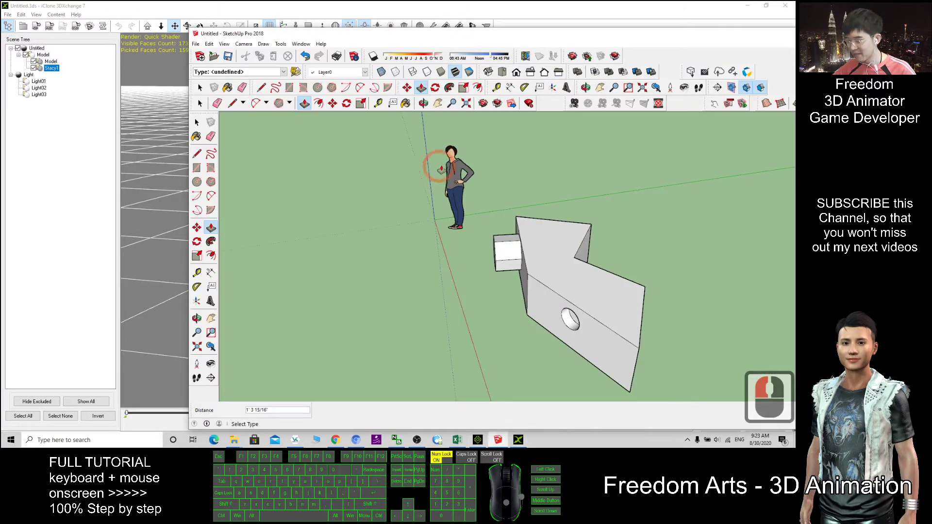
Delete the Stacy figure from the SketchUp model, leaving only the block.
click(200, 88)
click(460, 170)
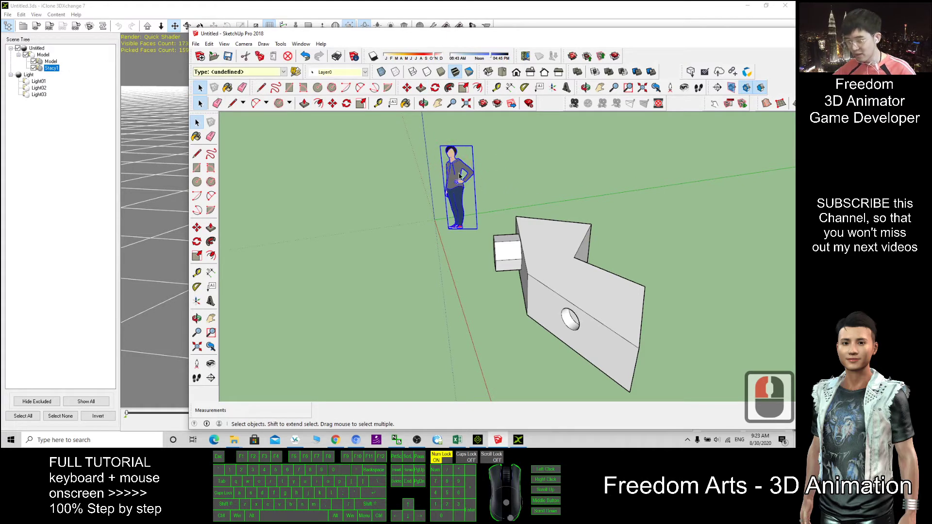
key(Delete)
scroll(556, 239, down, 6)
scroll(556, 239, down, 4)
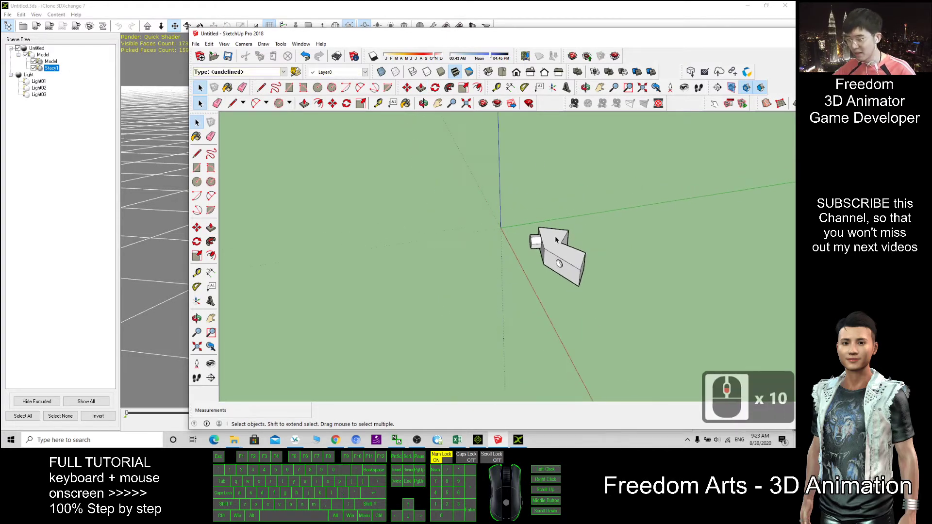
scroll(555, 239, up, 2)
drag(502, 208, 611, 326)
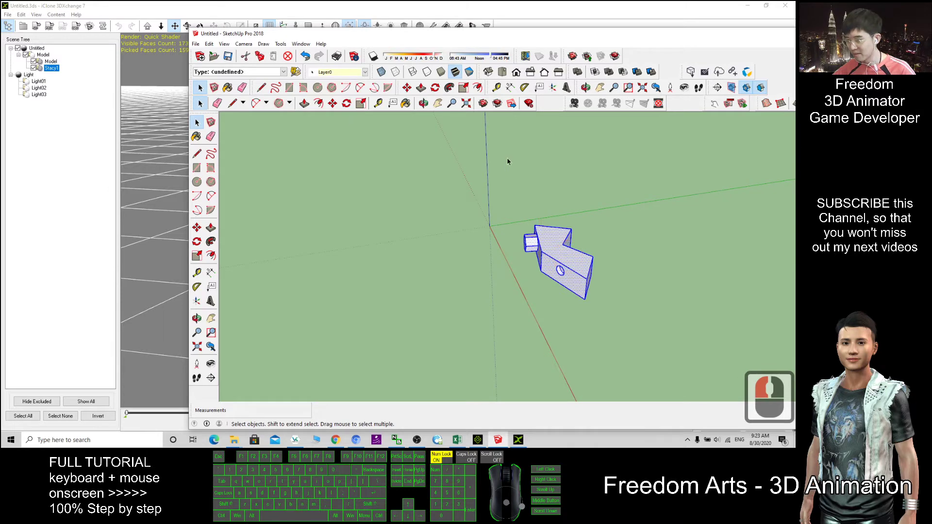
click(604, 188)
click(644, 13)
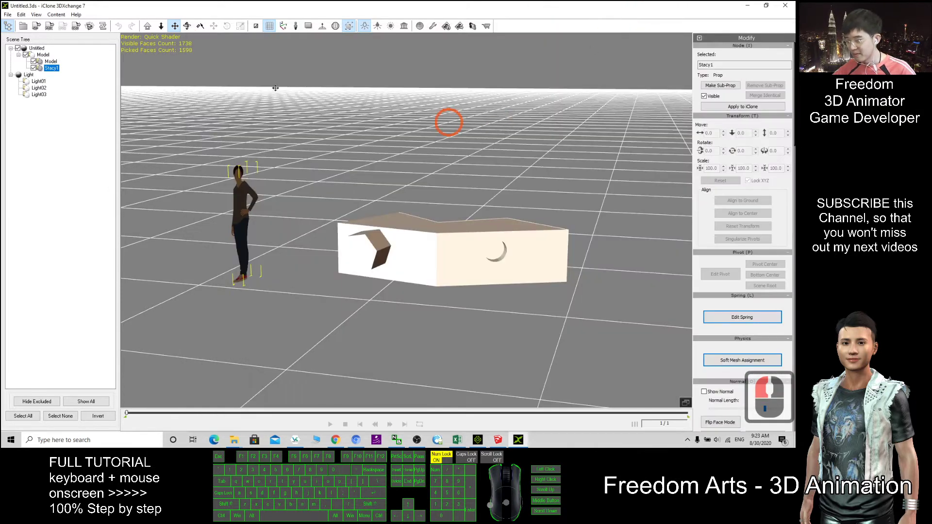
Start a new empty project in 3DXchange and minimize its window.
click(7, 14)
click(29, 24)
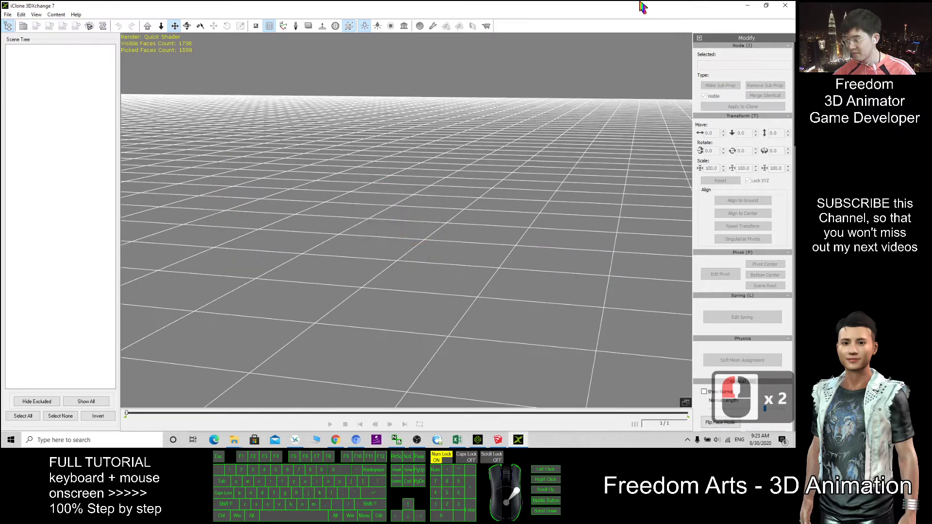
click(746, 5)
Drag the old Untitled.3ds from the desktop into the Recycle Bin.
click(16, 60)
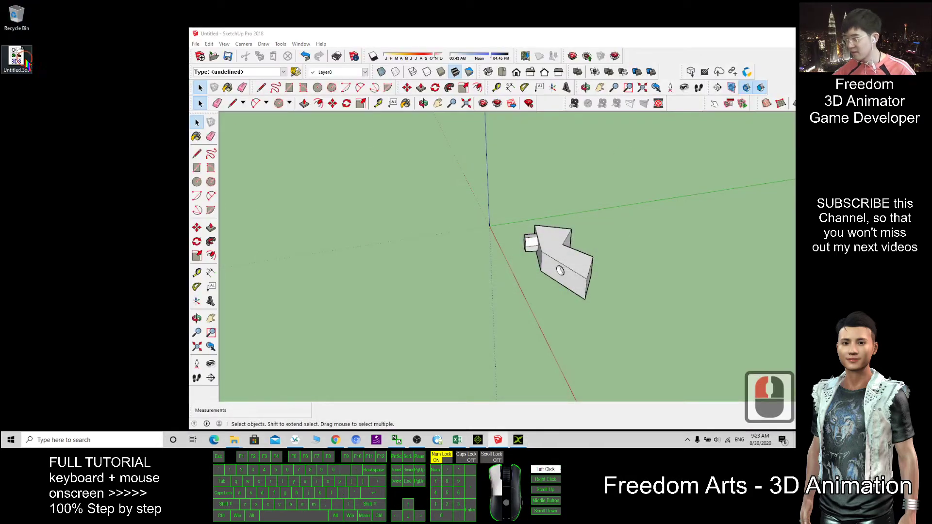
drag(17, 60, 16, 18)
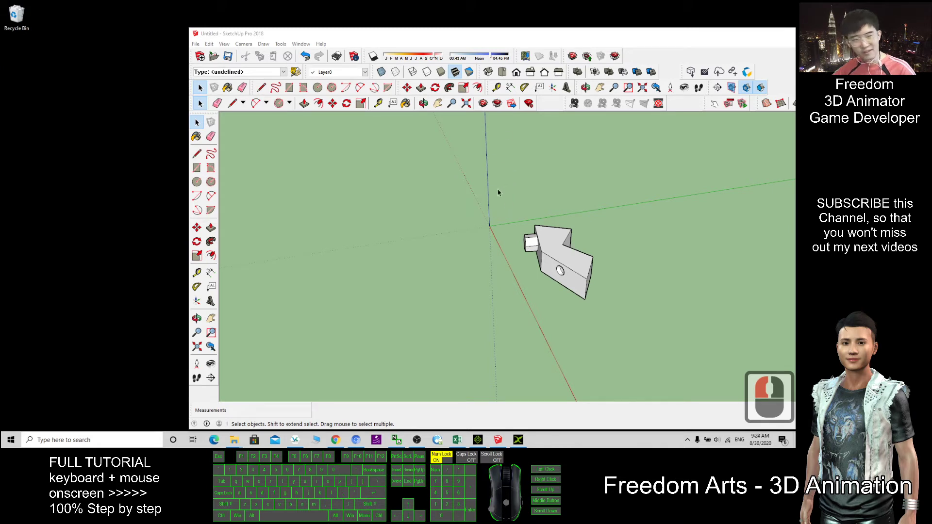
mouse_move(510, 182)
middle_down()
mouse_move(572, 204)
mouse_move(499, 208)
middle_up()
Export the block in 3DS format to the Desktop as Untitled.3ds.
drag(500, 208, 614, 328)
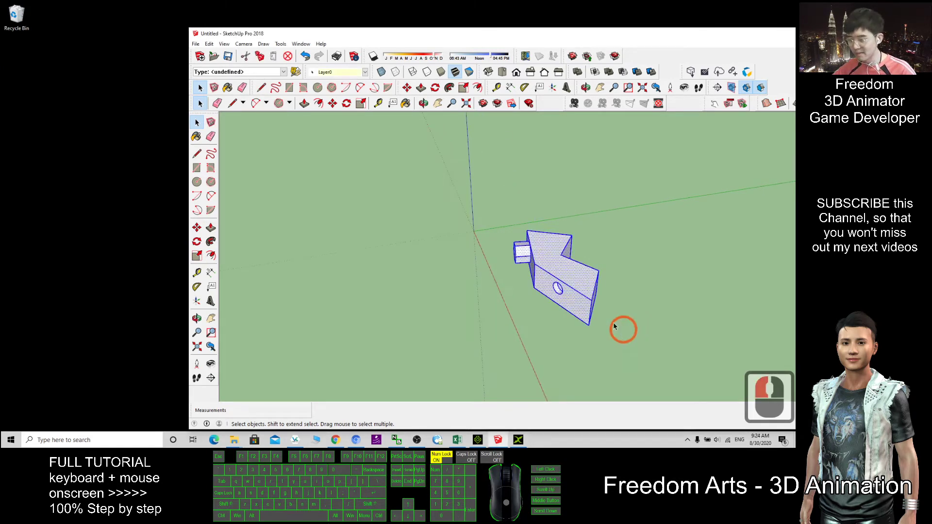
click(554, 204)
click(197, 45)
mouse_move(212, 171)
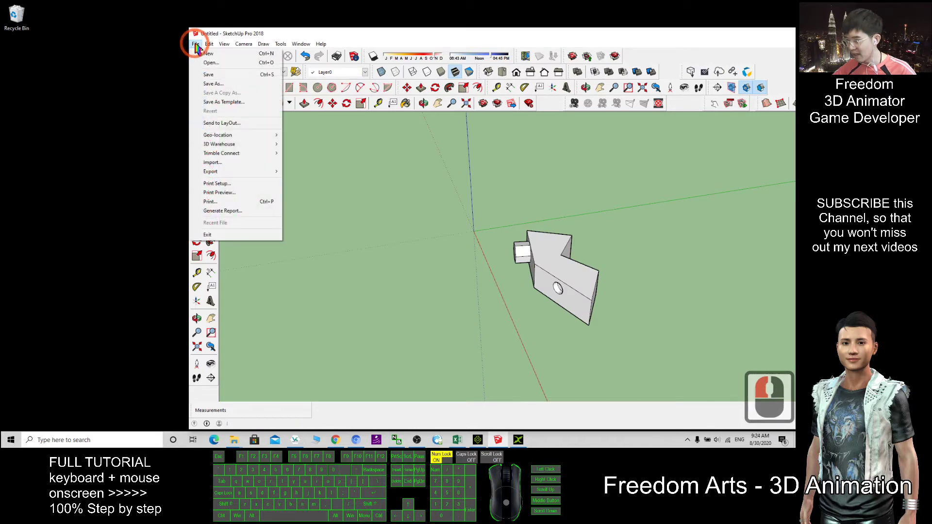
click(311, 172)
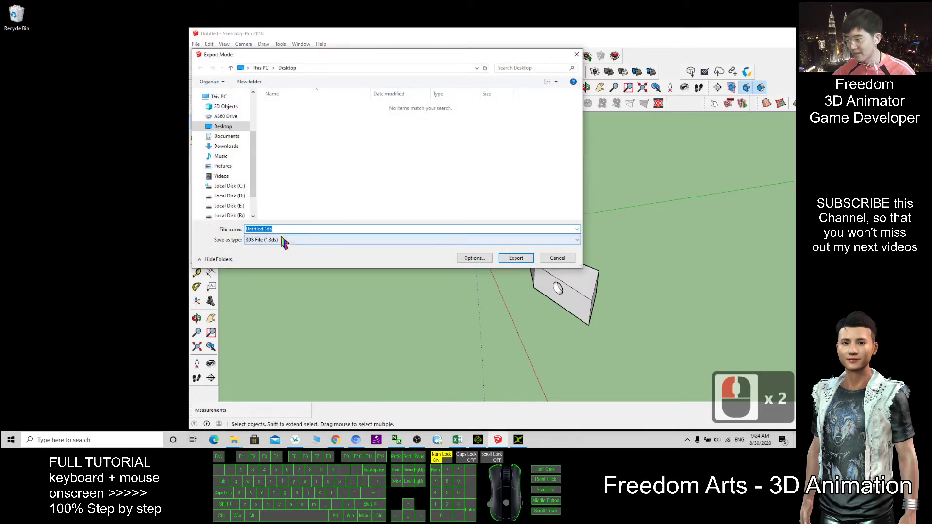
click(517, 259)
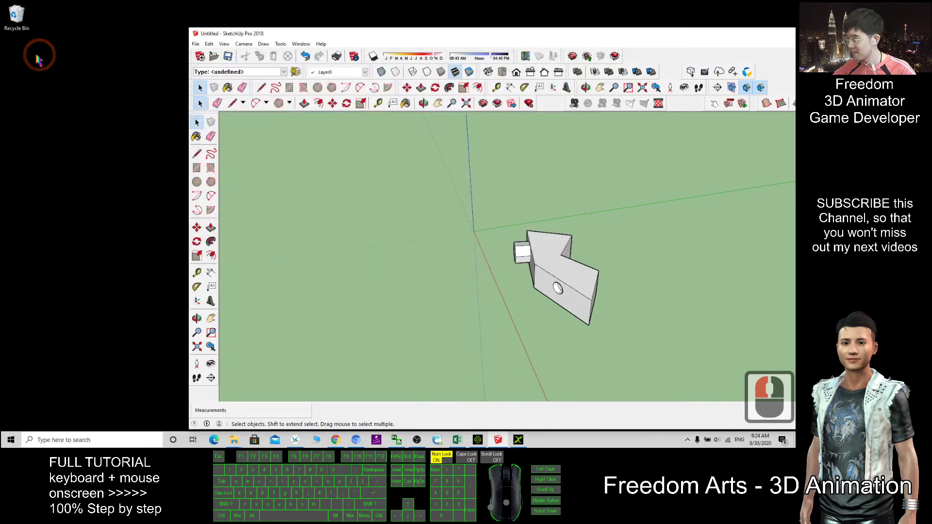
click(607, 296)
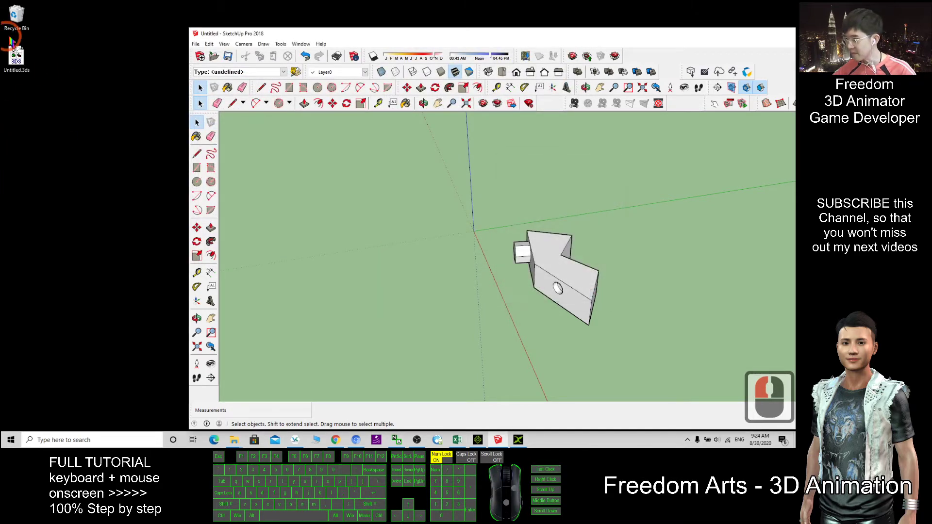
Load the new Untitled.3ds into 3DXchange and into the iClone 7 scene.
click(518, 440)
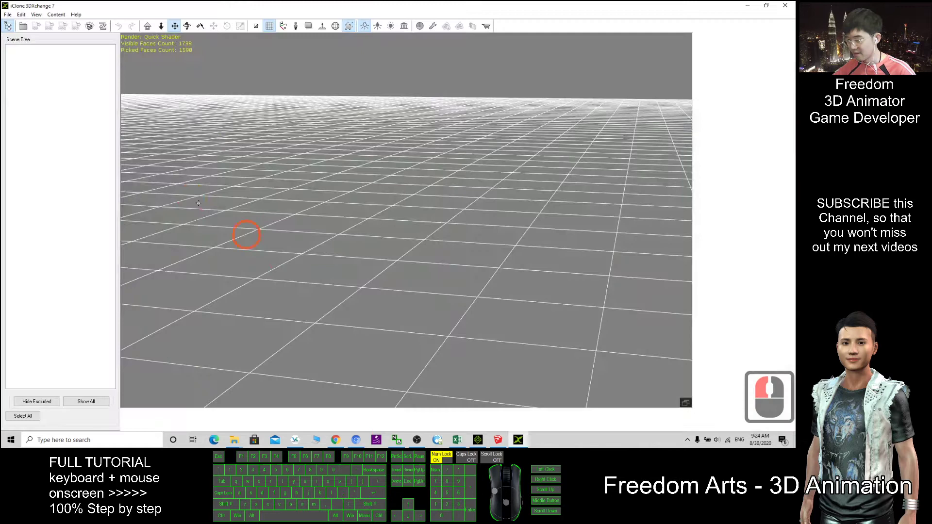
double_click(221, 6)
mouse_move(16, 58)
mouse_down()
mouse_move(198, 138)
mouse_move(323, 219)
mouse_up()
click(477, 440)
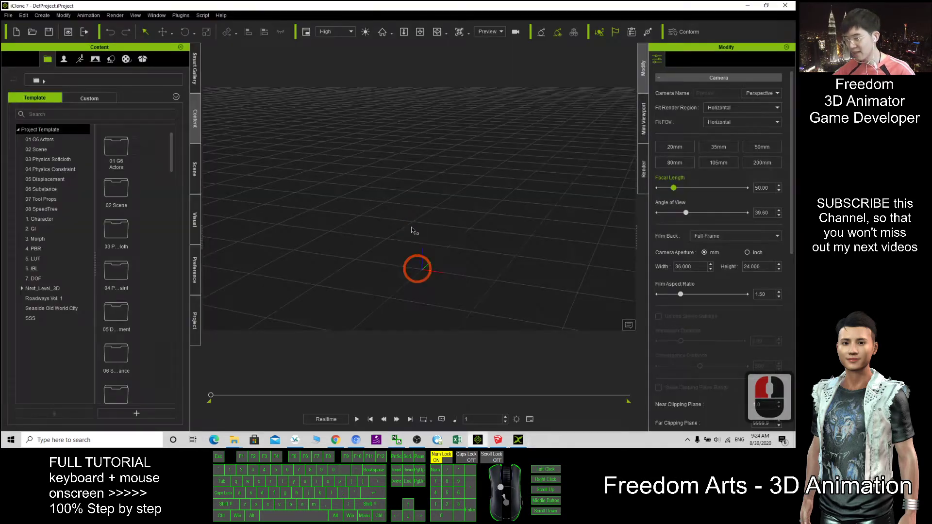
double_click(379, 29)
drag(22, 61, 420, 252)
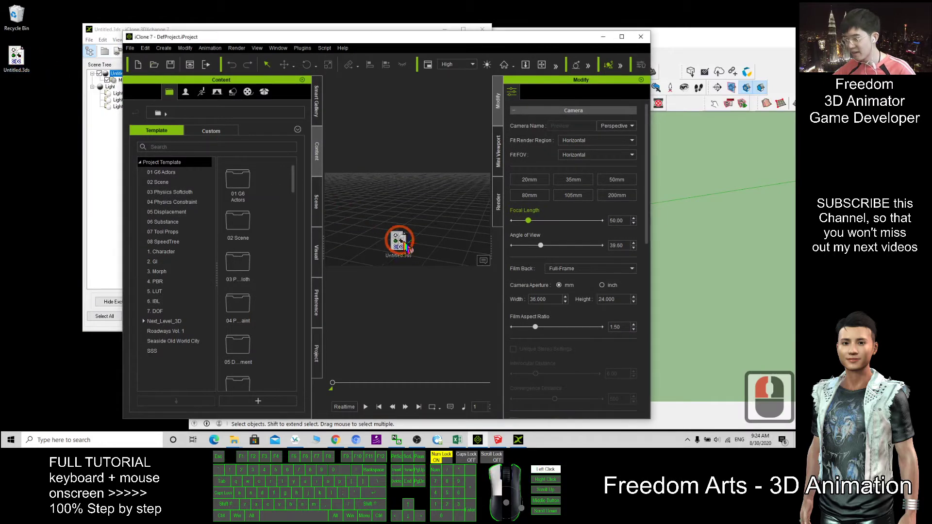
Maximize 3DXchange and orbit to inspect the block's top and hole.
click(298, 30)
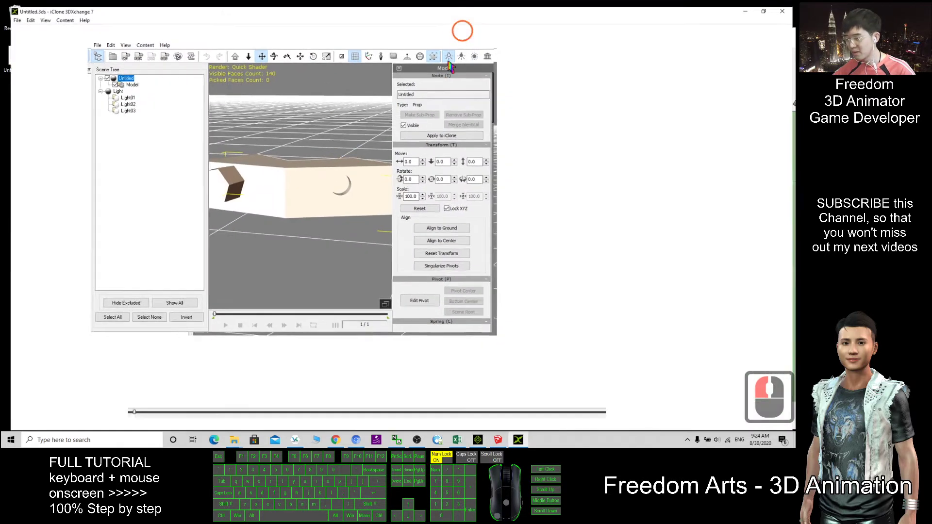
click(463, 29)
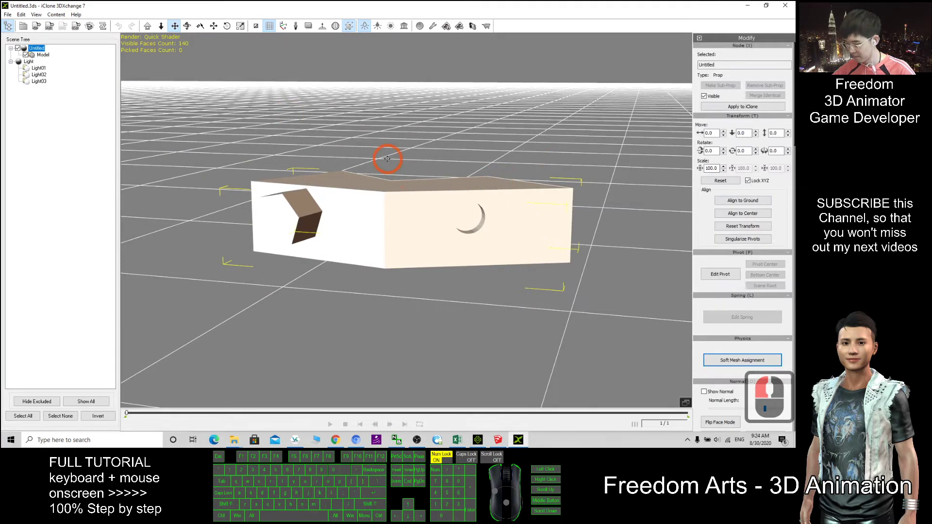
right_drag(385, 157, 546, 287)
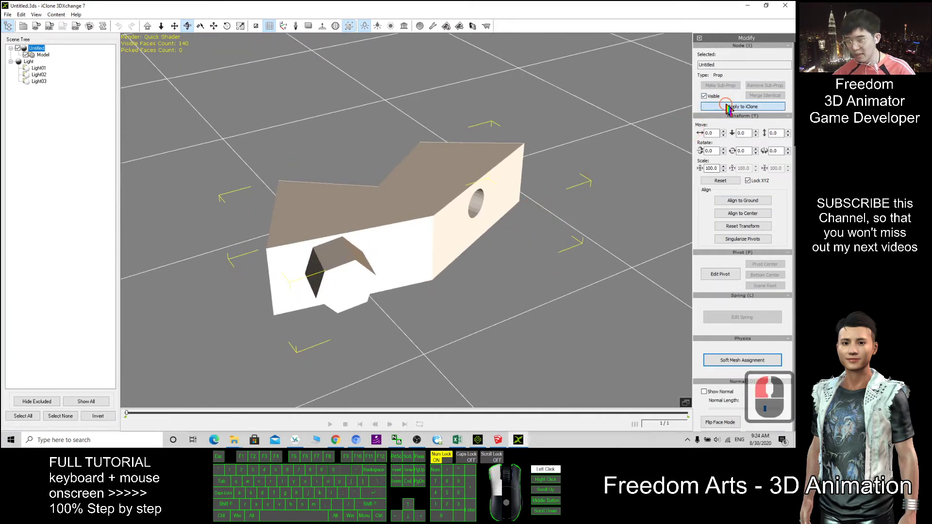
click(480, 442)
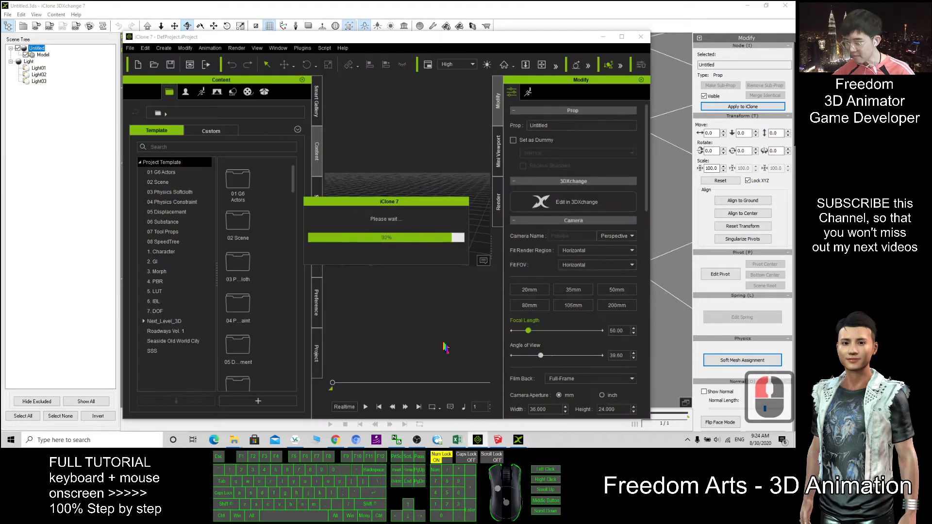
Maximize iClone, frame the Untitled prop and select it with the Move tool (W).
click(622, 36)
double_click(528, 266)
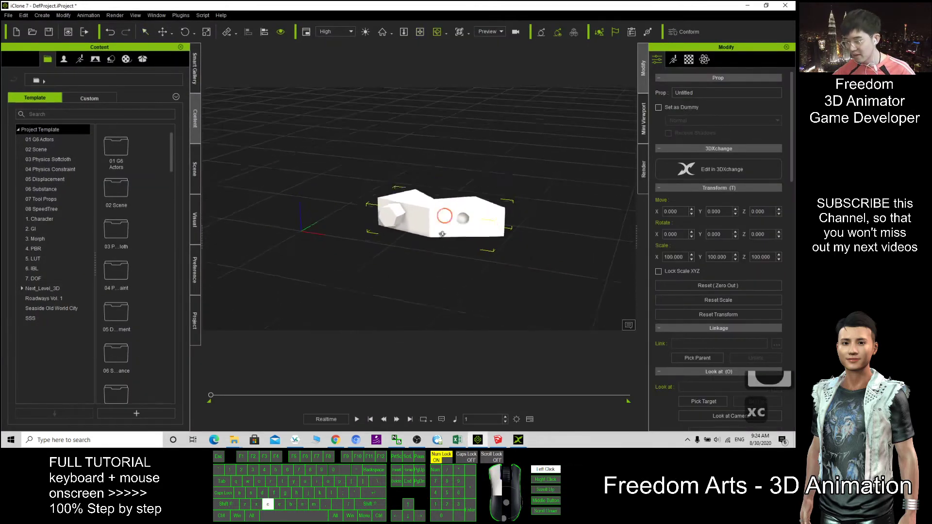
right_drag(442, 234, 619, 258)
scroll(725, 282, down, 7)
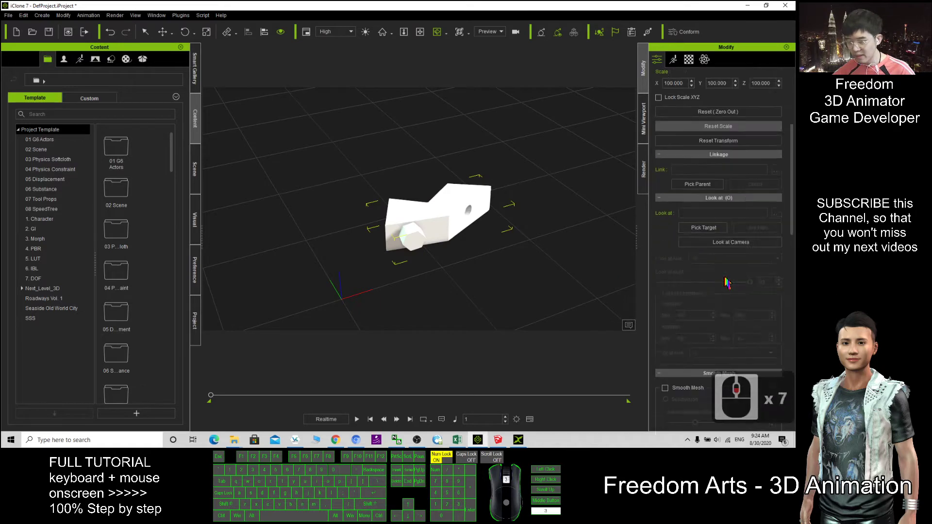
scroll(725, 282, down, 11)
click(443, 215)
key(w)
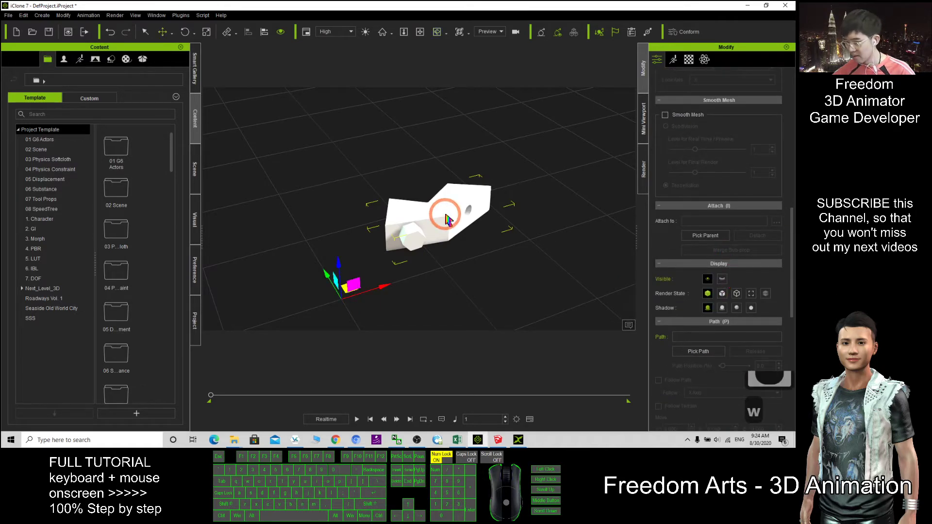
scroll(720, 248, up, 6)
scroll(720, 247, up, 8)
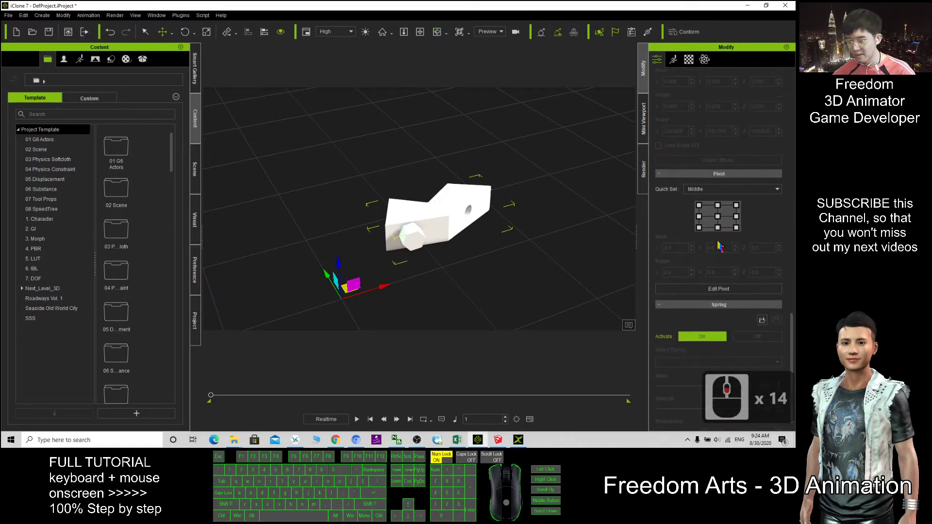
Reset the prop's position to the world origin, 0, 0, 0.
drag(718, 233, 521, 234)
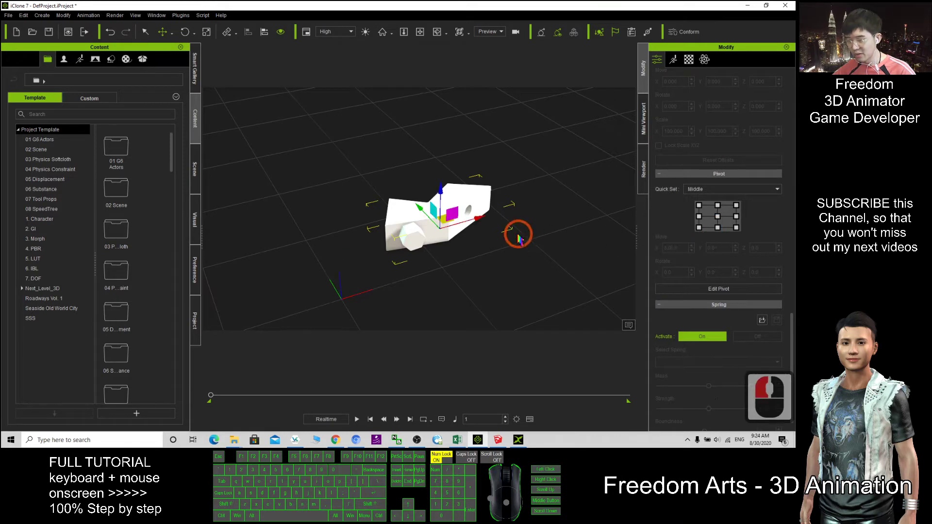
mouse_move(521, 298)
mouse_down()
mouse_move(358, 214)
mouse_move(447, 233)
mouse_up()
scroll(718, 213, down, 17)
scroll(717, 214, up, 14)
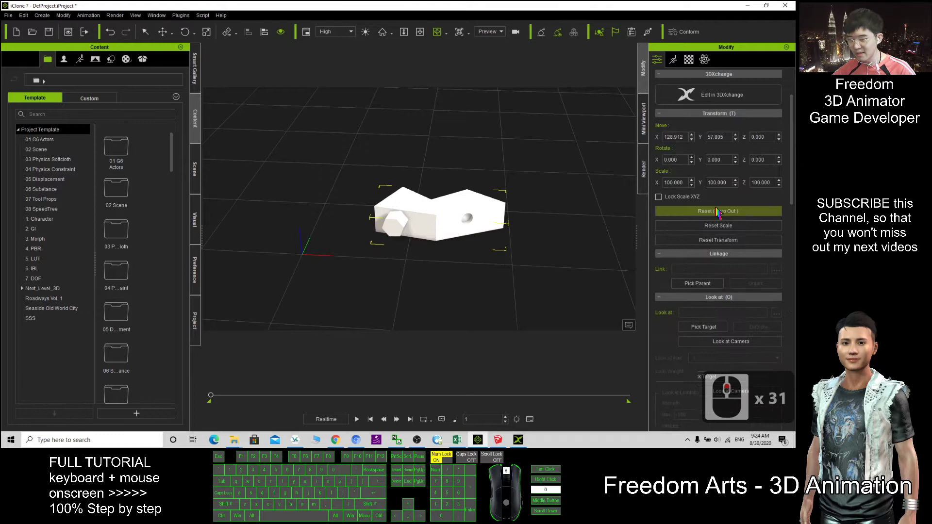
click(718, 260)
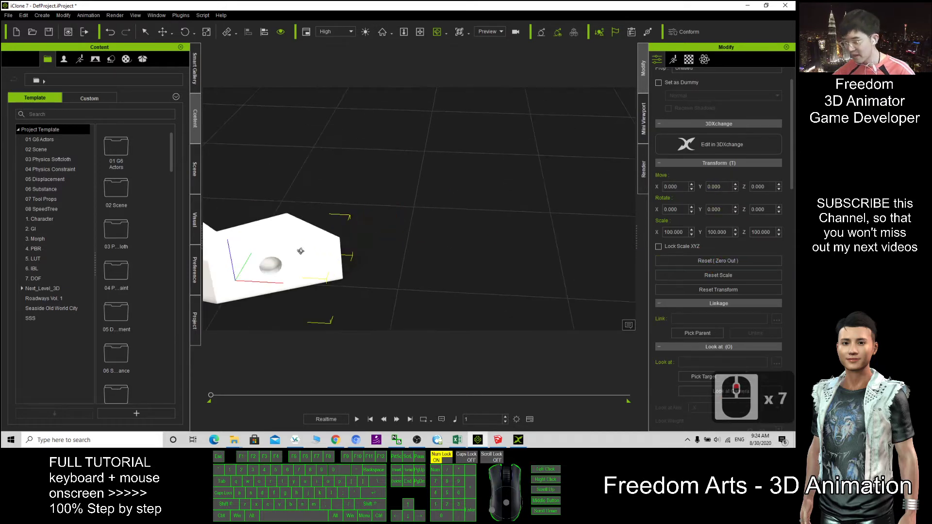
mouse_move(379, 217)
mouse_down()
mouse_move(553, 156)
mouse_move(367, 211)
mouse_up()
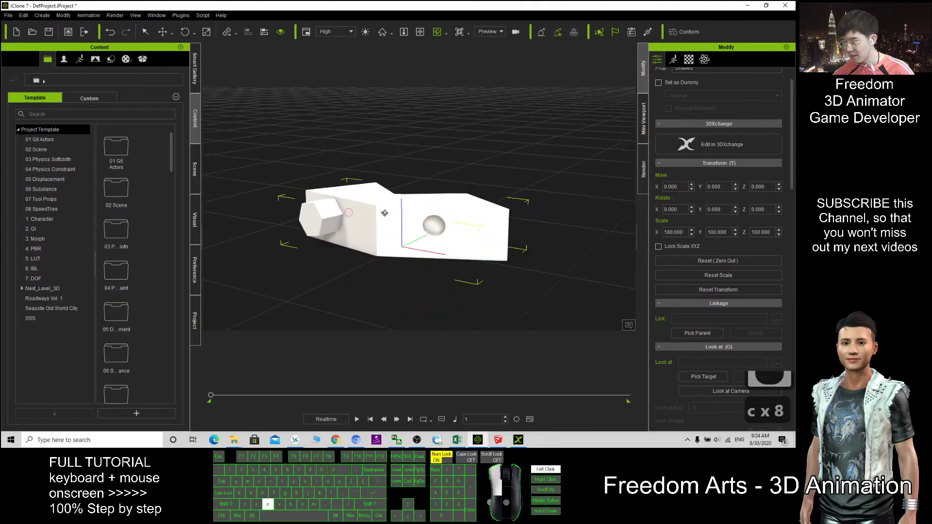
Set the prop's Diffuse Color in the Material settings to yellow-orange.
right_drag(366, 212, 427, 259)
click(688, 62)
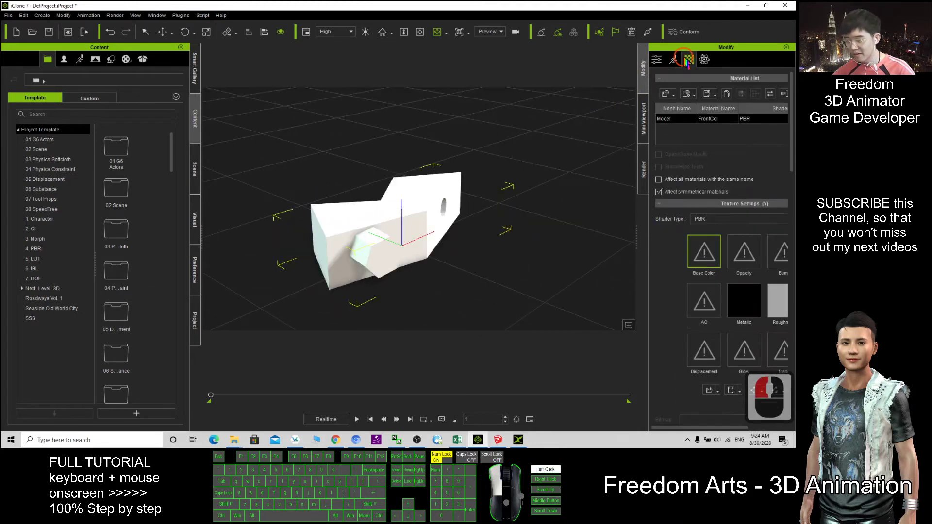
scroll(698, 342, down, 5)
scroll(692, 332, down, 4)
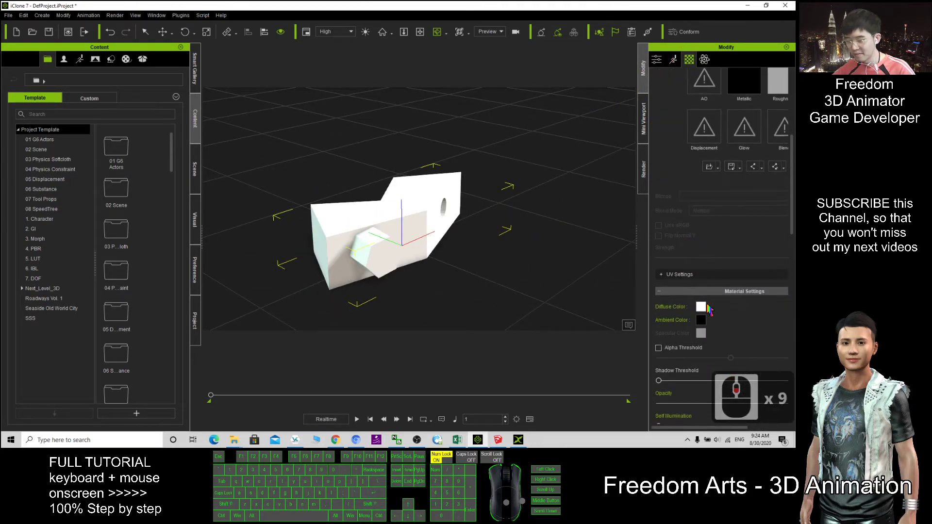
click(702, 307)
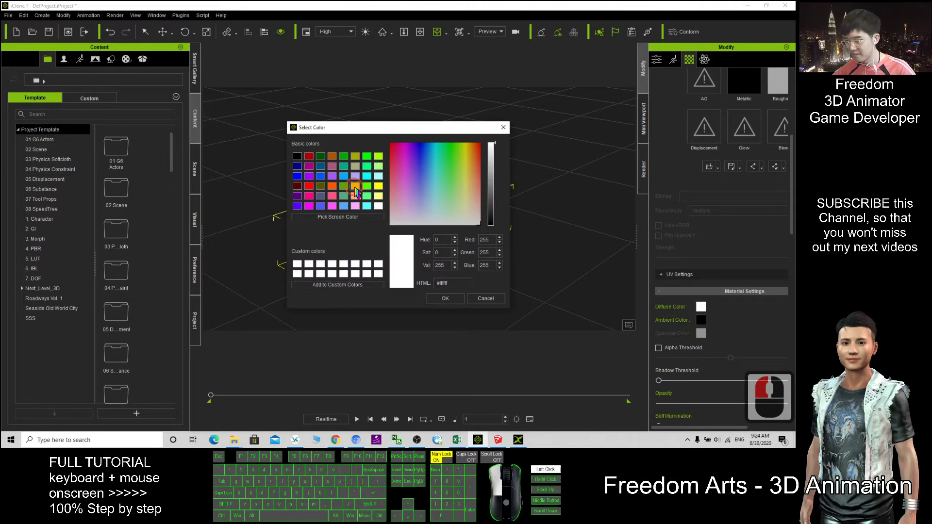
click(355, 191)
click(444, 296)
click(438, 257)
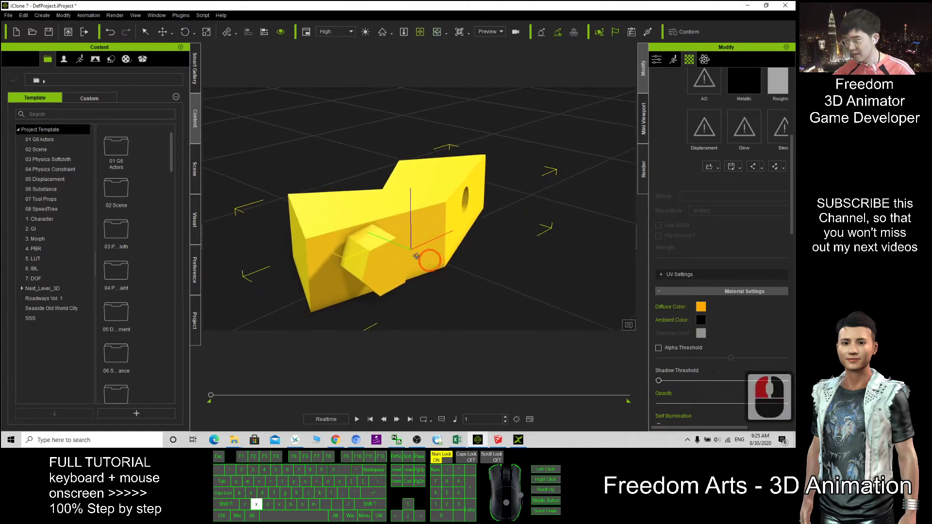
mouse_move(416, 256)
right_down()
mouse_move(672, 225)
mouse_move(234, 237)
mouse_move(404, 240)
right_up()
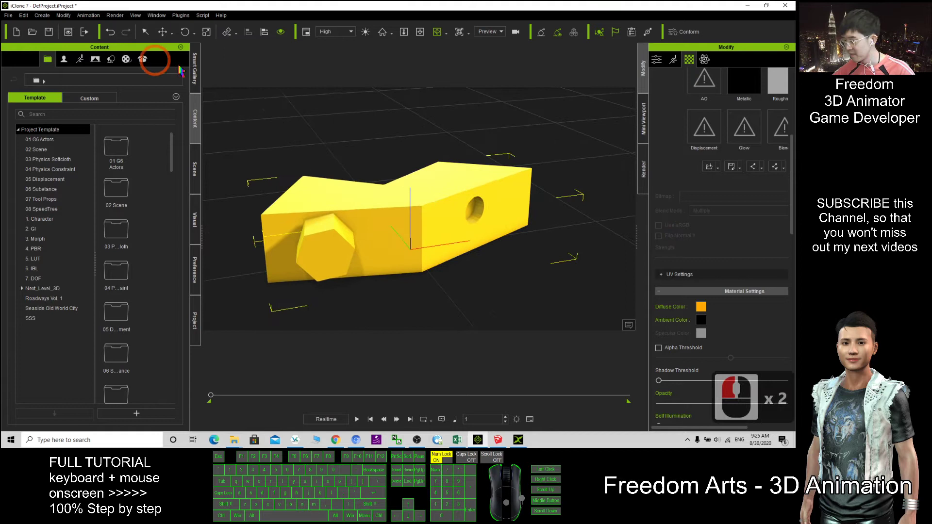
Add the yellow prop to the Custom Set library's Prop folder as Prop14.
double_click(110, 59)
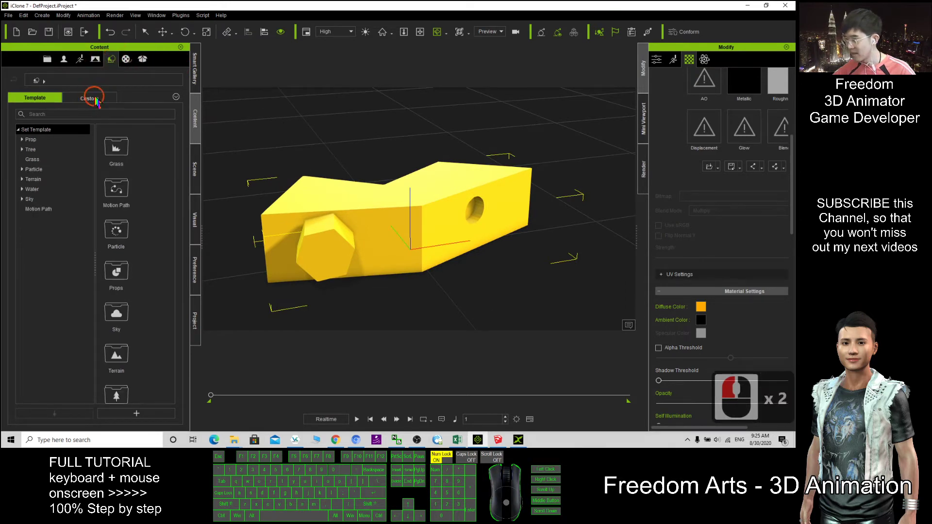
click(31, 139)
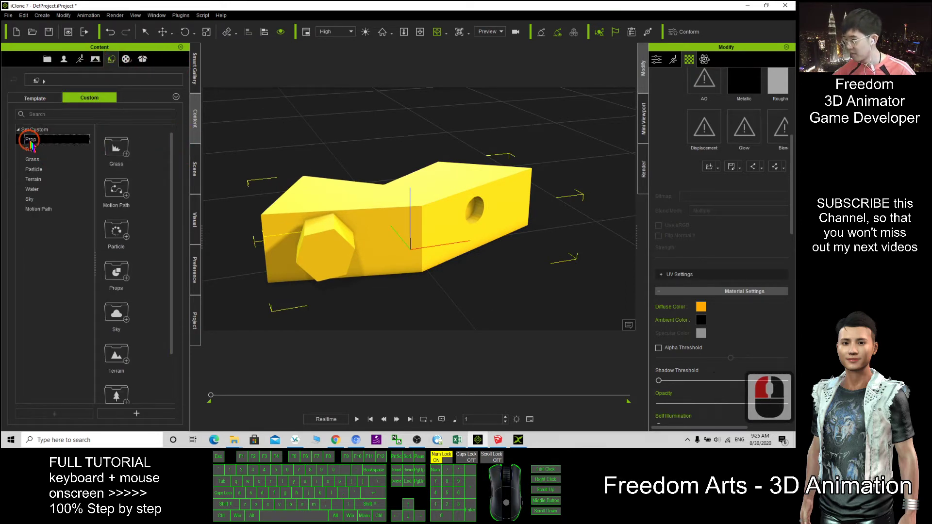
click(134, 413)
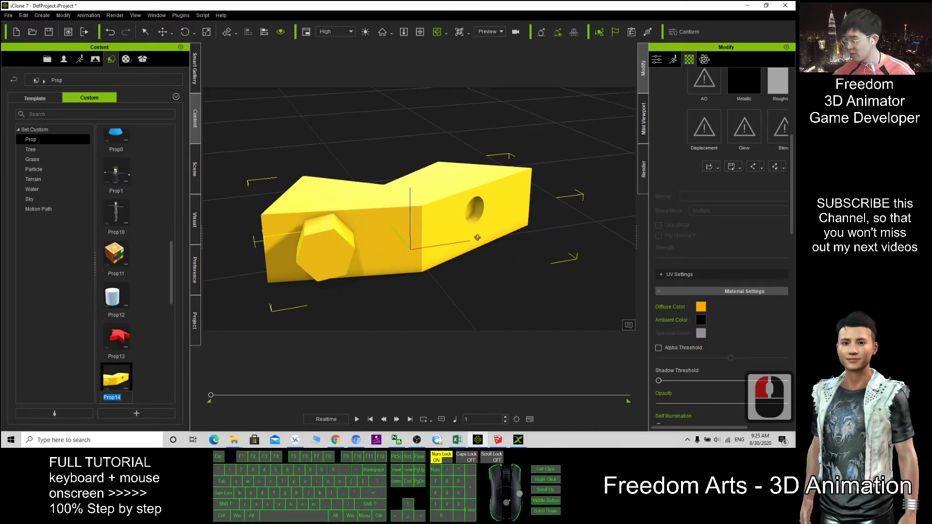
scroll(459, 279, down, 10)
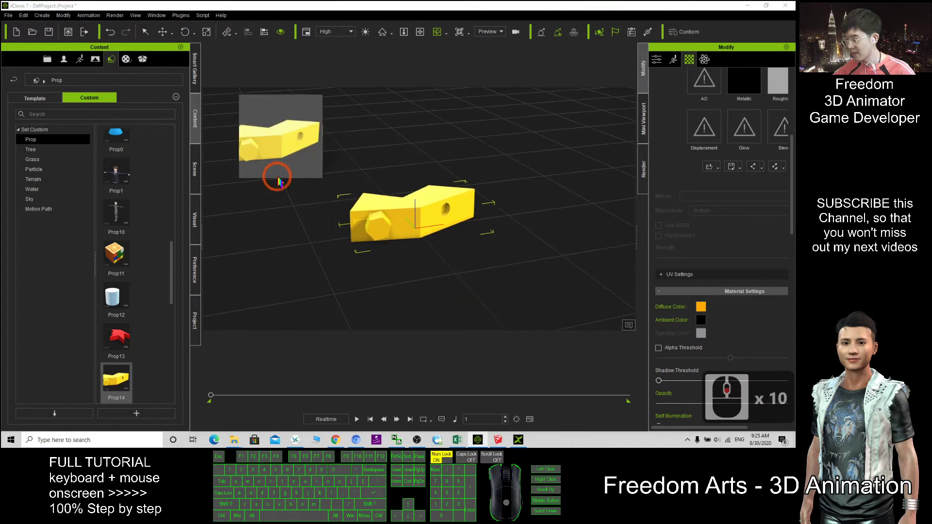
Place a second copy of Prop14 in the scene and orbit to view both.
drag(279, 182, 284, 184)
mouse_move(329, 232)
mouse_down()
mouse_move(593, 209)
mouse_move(265, 175)
mouse_up()
mouse_move(263, 176)
right_down()
mouse_move(250, 208)
mouse_move(382, 229)
right_up()
Bring SketchUp forward by minimizing iClone 7 and 3DXchange.
click(504, 442)
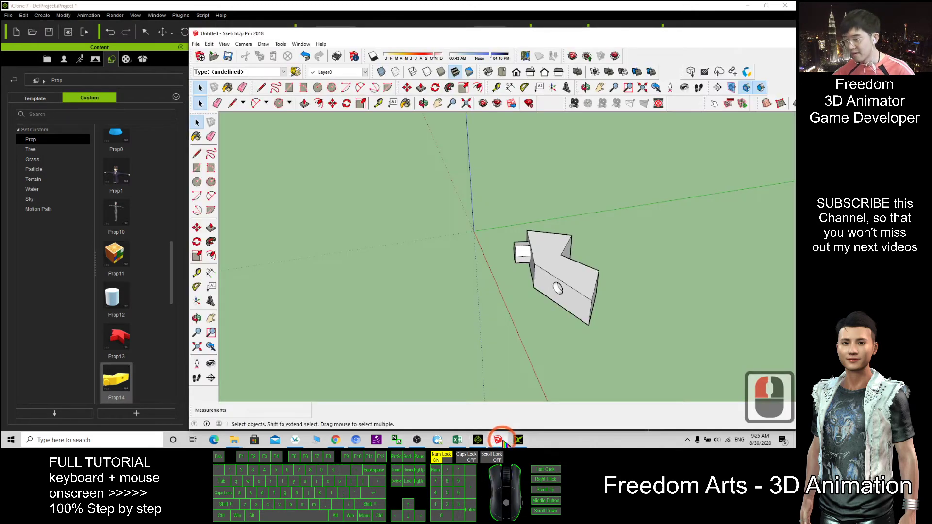
click(747, 6)
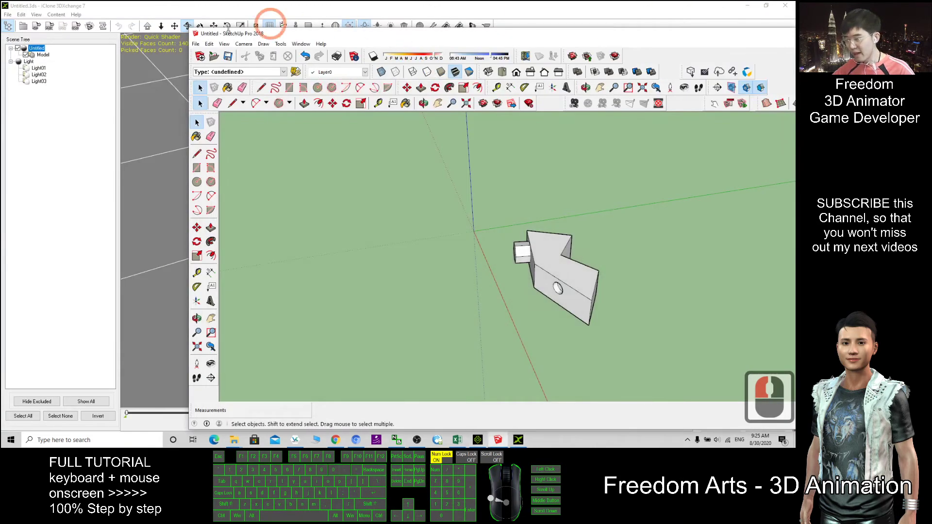
click(747, 6)
click(250, 40)
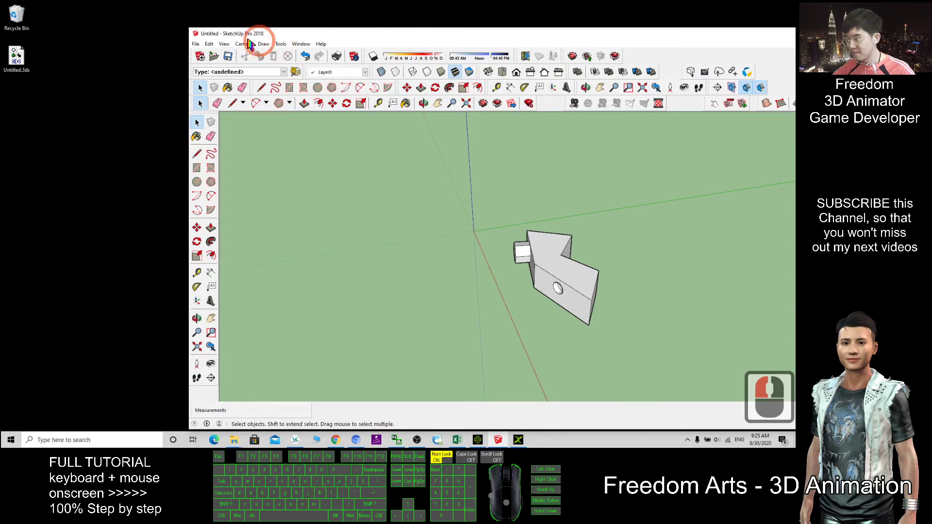
Export the model in FBX format to the Desktop as Untitled.fbx.
click(197, 44)
mouse_move(219, 171)
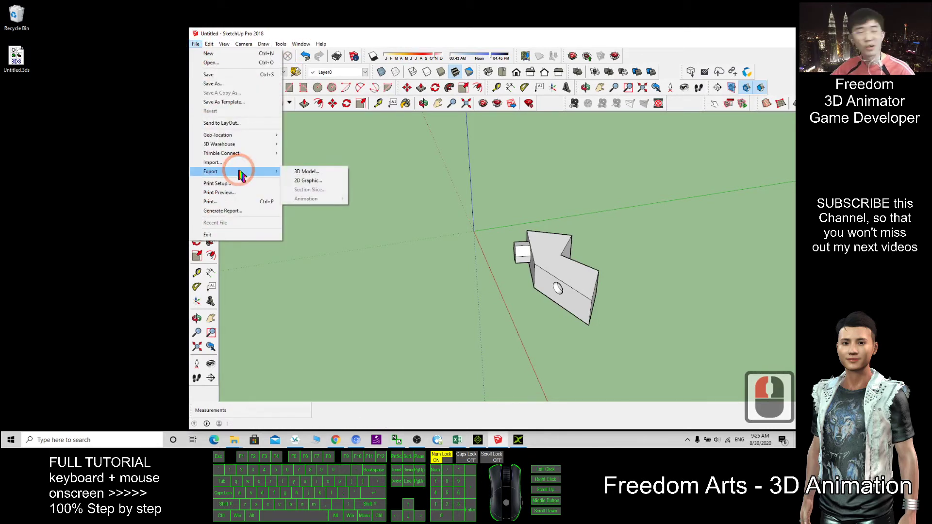
click(307, 173)
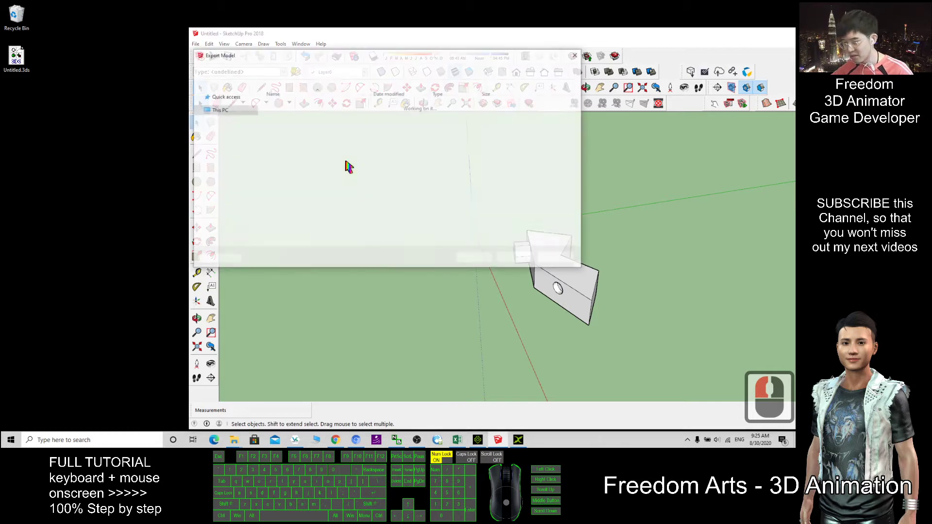
click(279, 240)
click(258, 273)
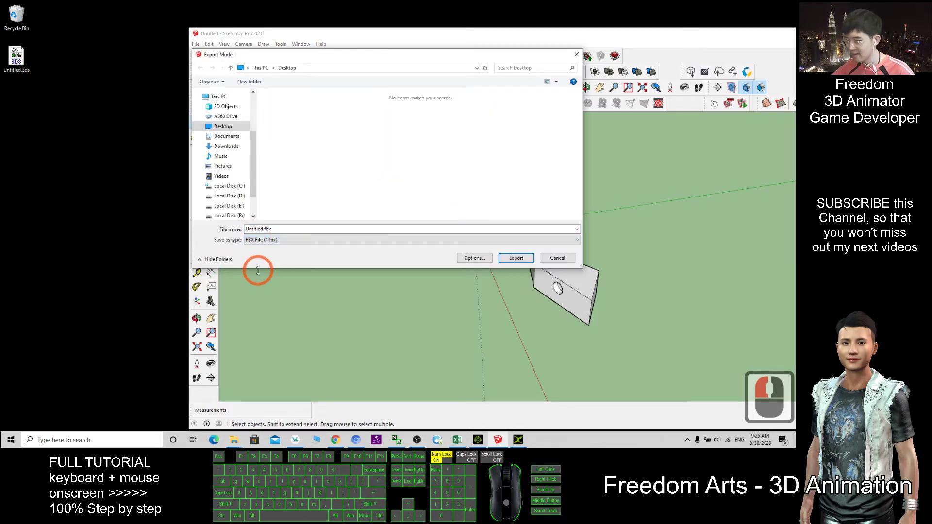
click(506, 261)
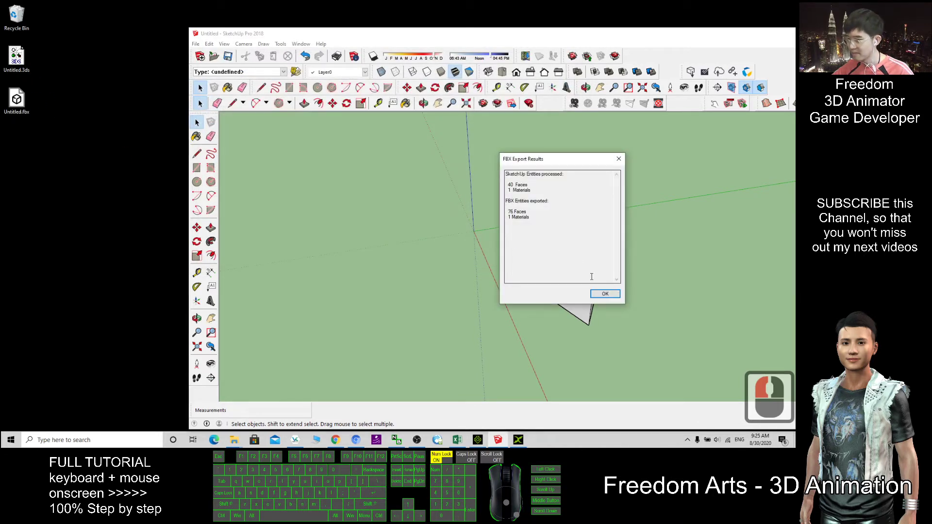
click(605, 294)
click(16, 101)
click(405, 381)
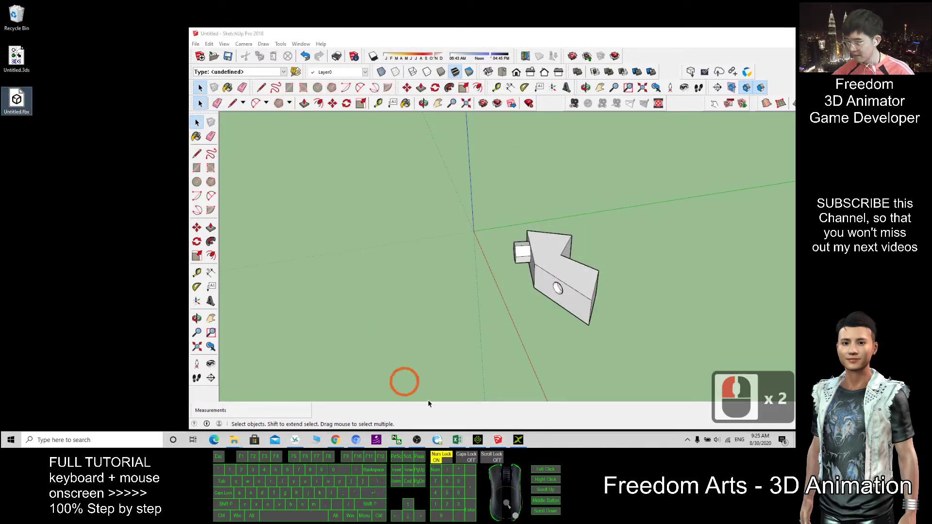
Start a new empty iClone project without saving the old one.
click(479, 440)
double_click(337, 6)
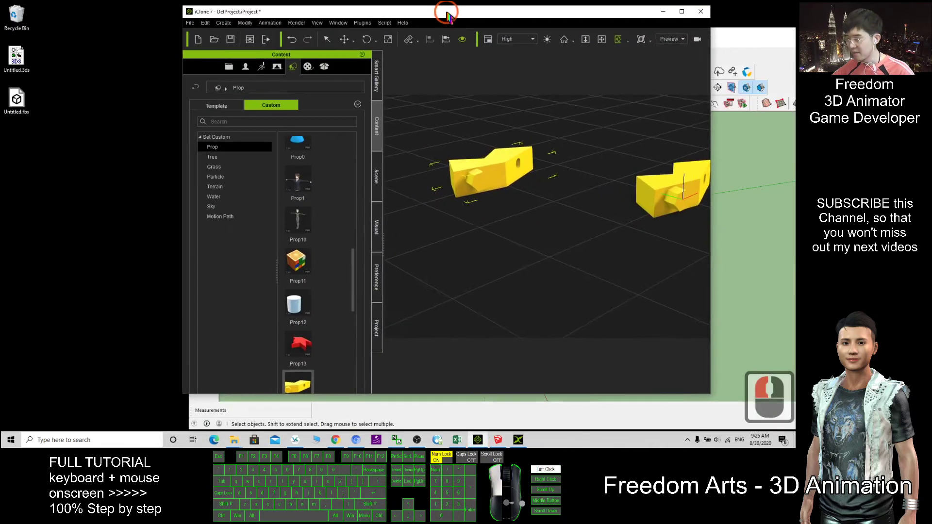
click(348, 71)
click(200, 22)
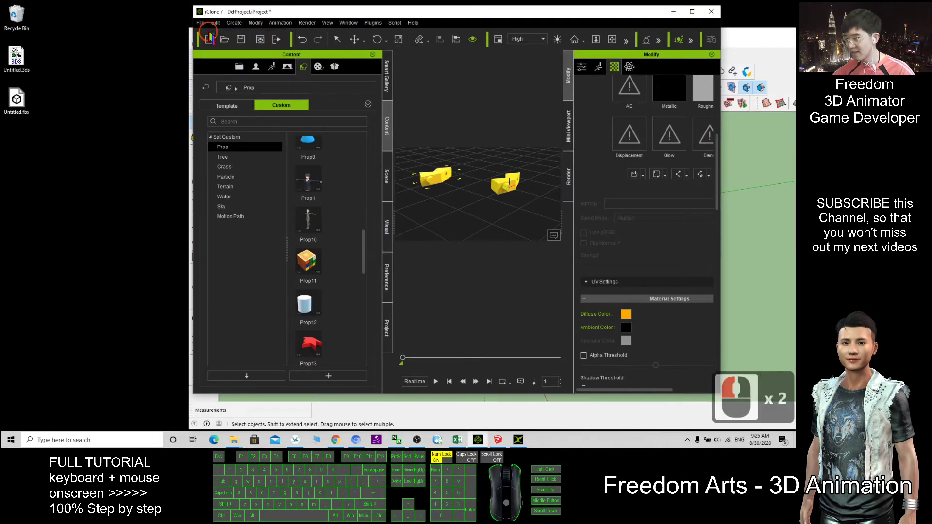
click(457, 226)
click(333, 165)
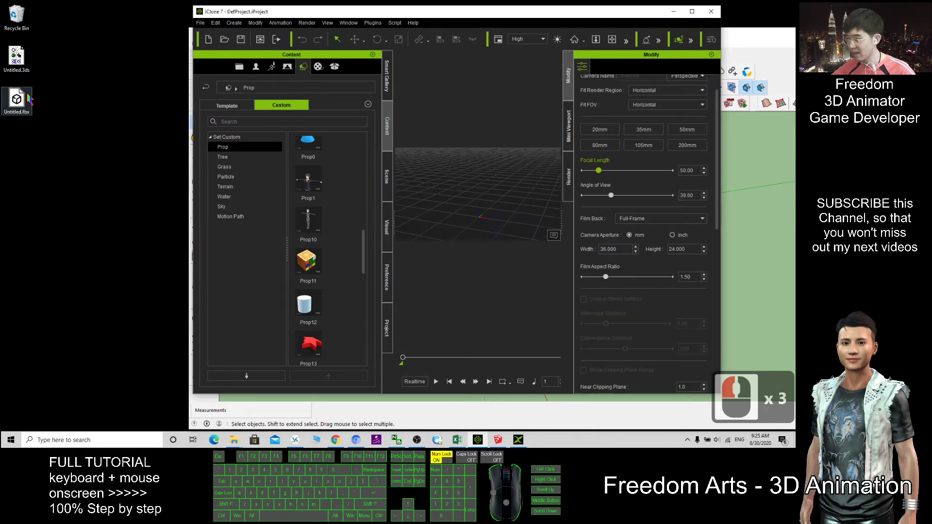
Drag Untitled.fbx into the maximized scene and orbit around the white prop.
drag(23, 102, 487, 222)
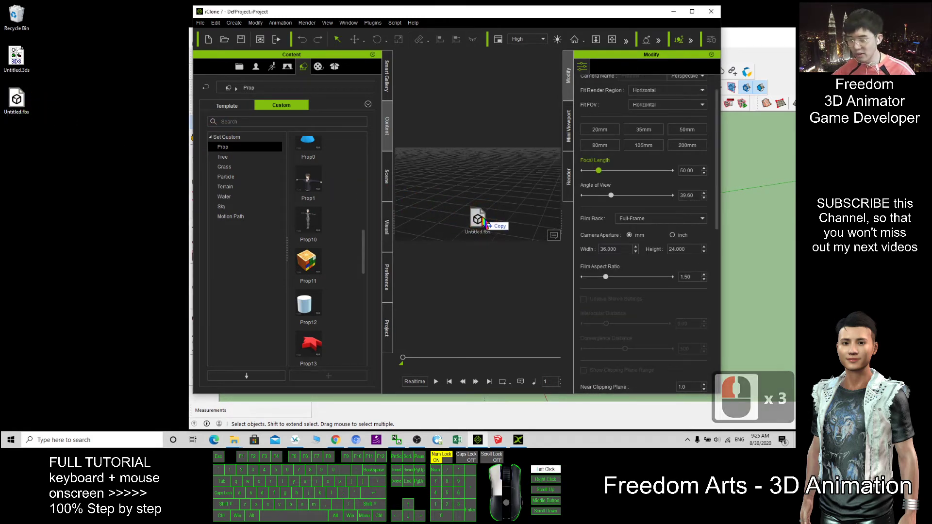
click(692, 12)
scroll(496, 175, up, 8)
key(c)
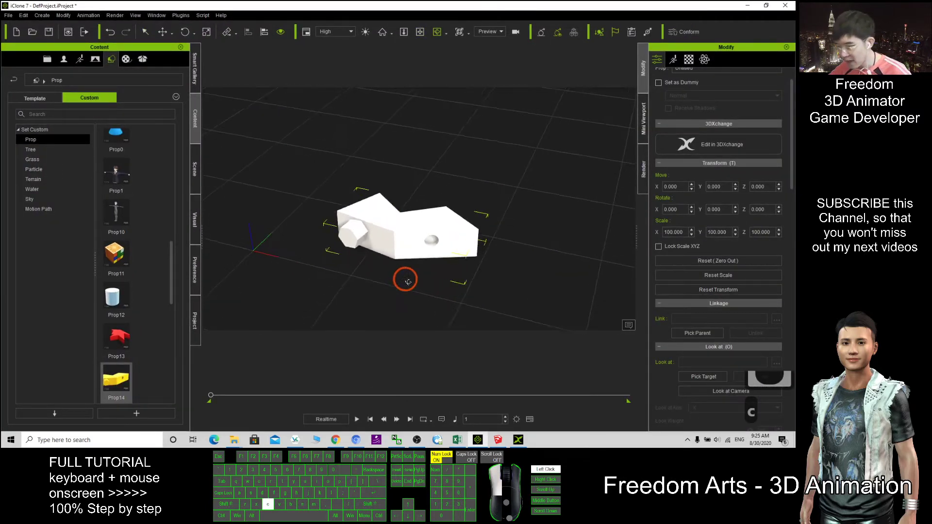
right_drag(407, 282, 364, 245)
scroll(459, 235, up, 7)
scroll(459, 236, up, 3)
right_drag(444, 248, 284, 153)
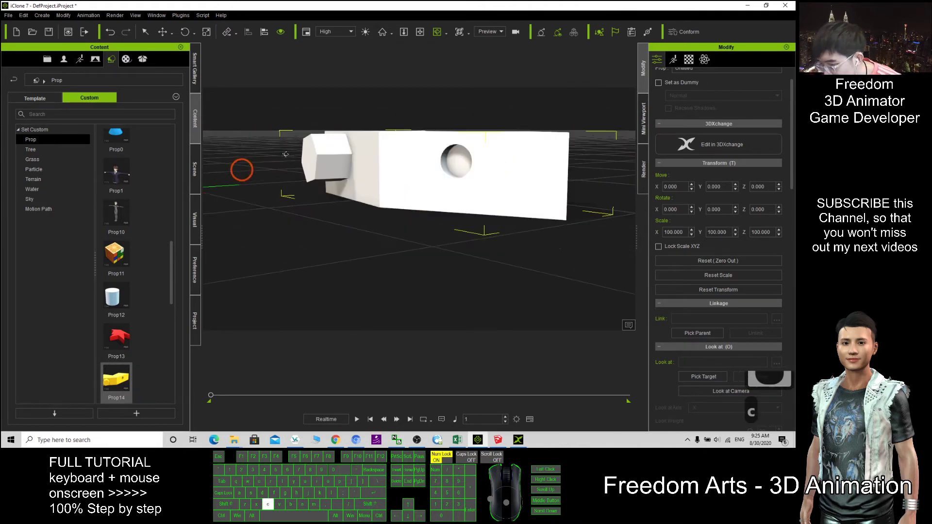
mouse_move(285, 154)
mouse_down()
mouse_move(427, 169)
mouse_move(441, 209)
mouse_up()
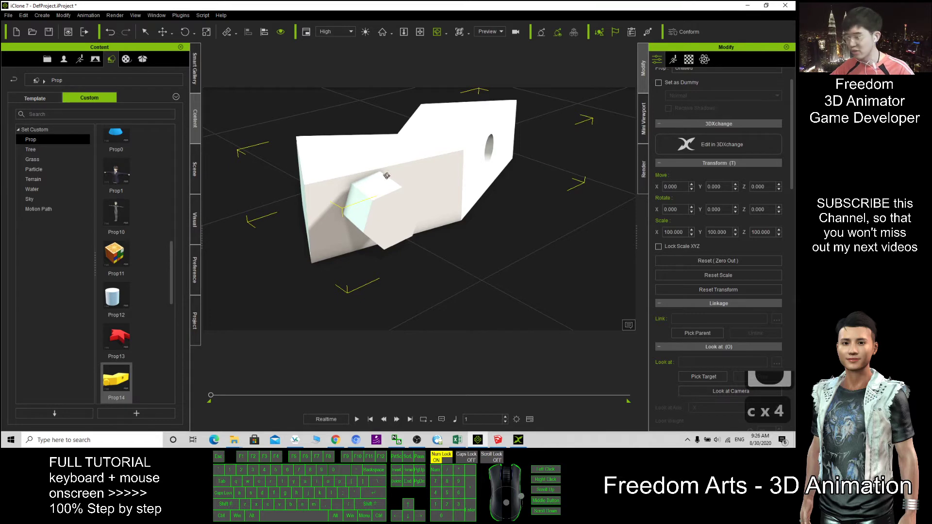
Restore iClone to a window and select the Untitled.fbx and Untitled.3ds desktop files.
drag(414, 5, 458, 36)
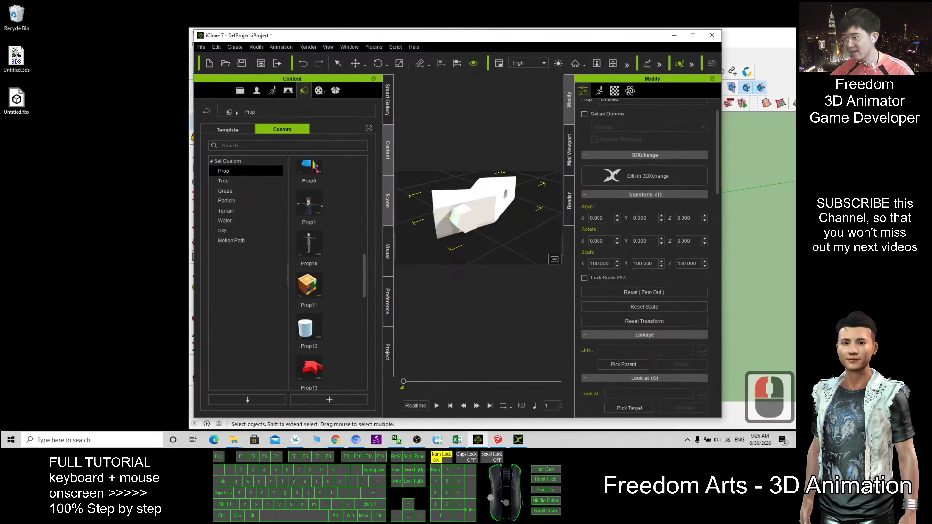
drag(18, 100, 492, 217)
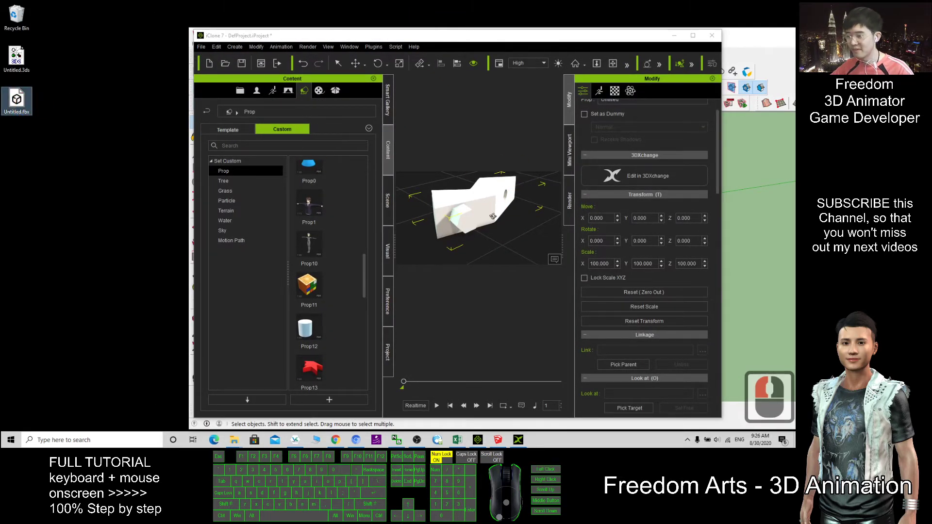
click(17, 61)
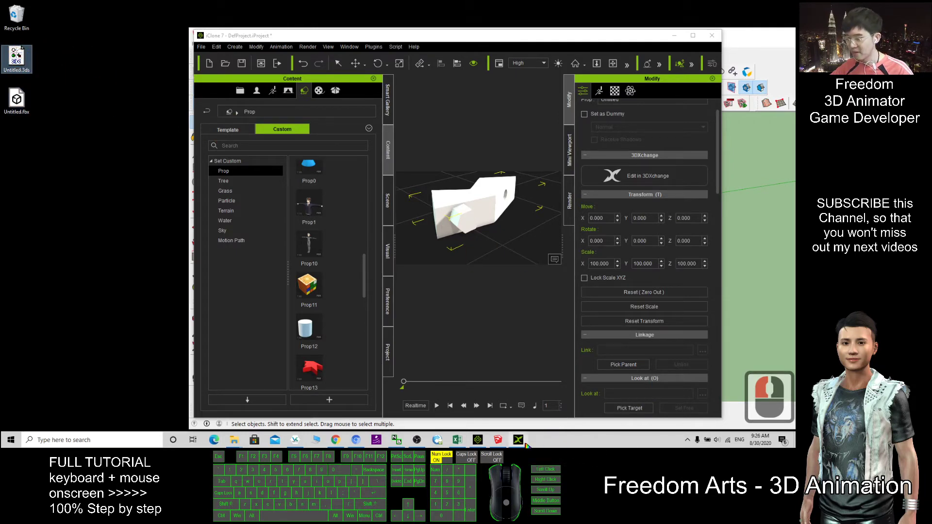
click(498, 440)
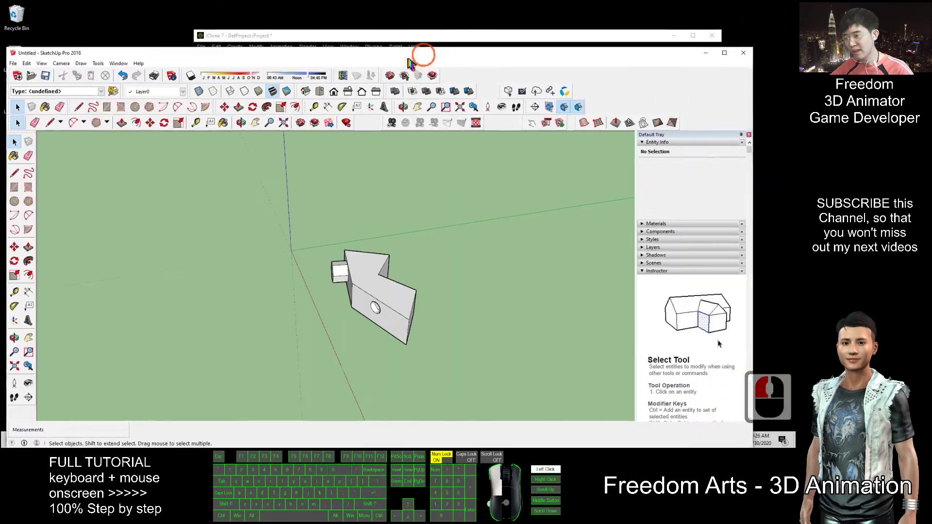
mouse_move(427, 33)
mouse_down()
mouse_move(478, 7)
mouse_move(506, 59)
mouse_up()
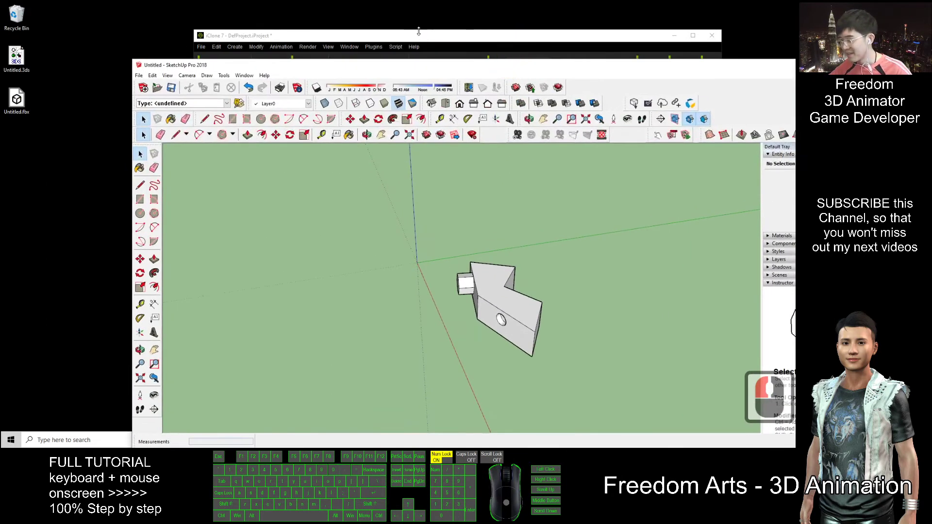
click(238, 53)
Delete both exported files, then move iClone aside so SketchUp is in front.
drag(57, 69, 8, 137)
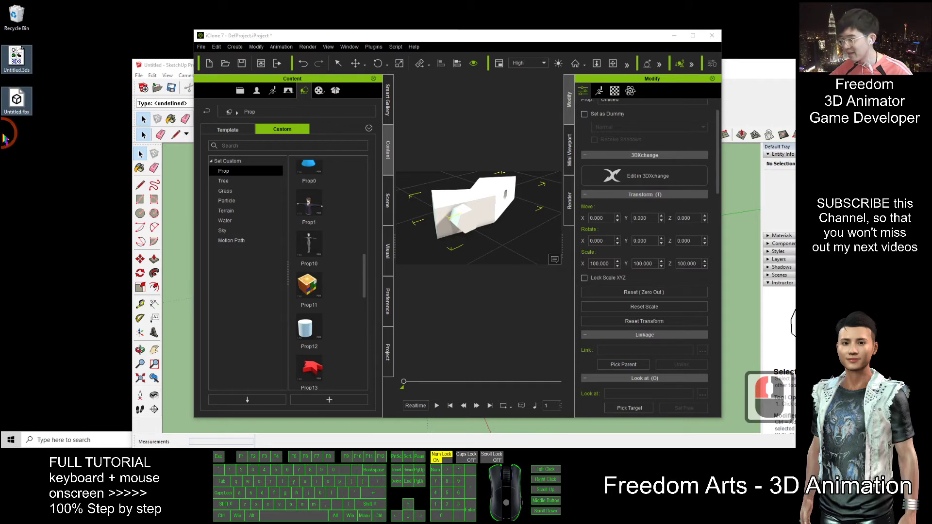
key(Delete)
right_click(15, 15)
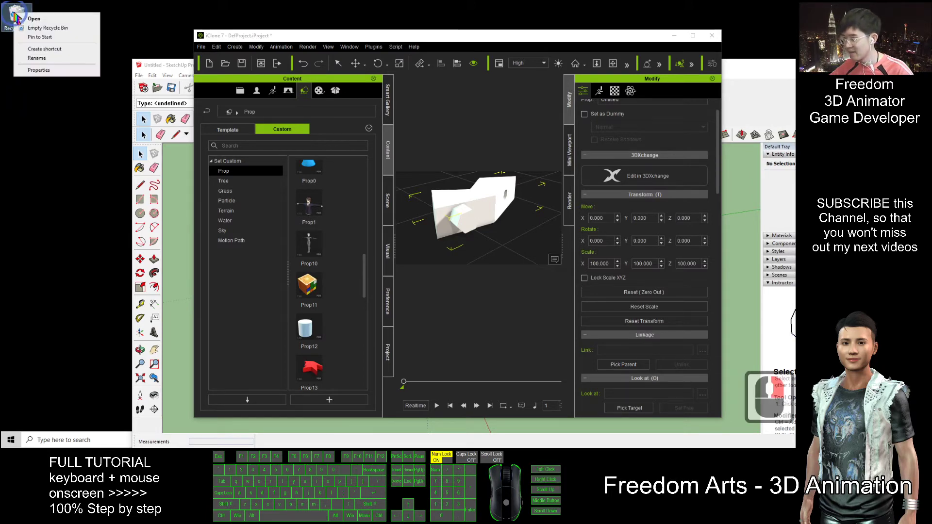
click(29, 30)
mouse_move(327, 35)
mouse_down()
mouse_move(420, 47)
mouse_move(330, 60)
mouse_up()
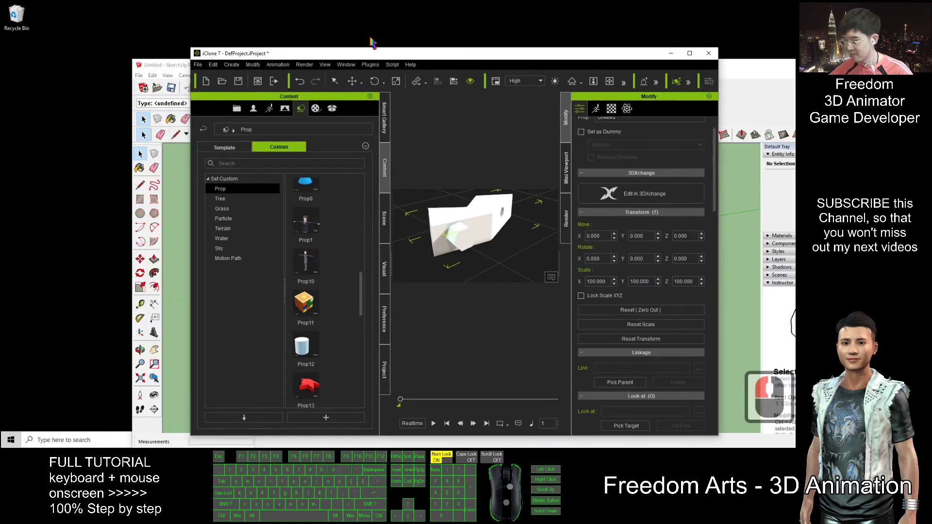
mouse_move(410, 56)
mouse_down()
mouse_move(487, 57)
mouse_move(473, 41)
mouse_up()
click(233, 73)
Start a new model without saving, delete the default scale figure, and maximize SketchUp.
click(96, 38)
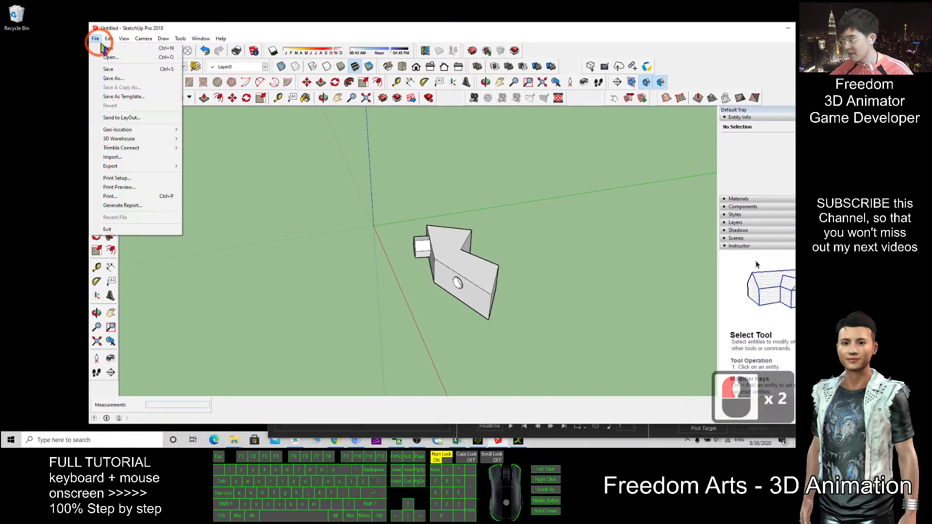
click(124, 59)
click(468, 244)
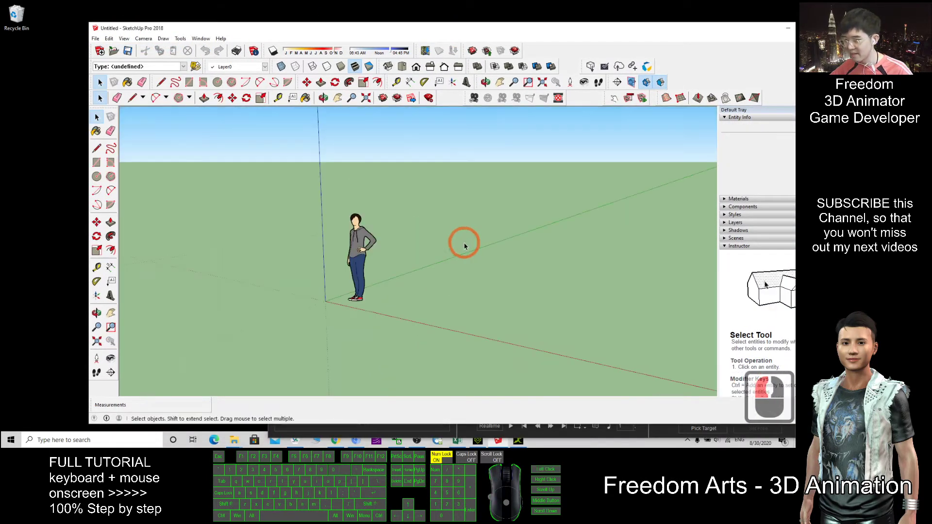
click(357, 248)
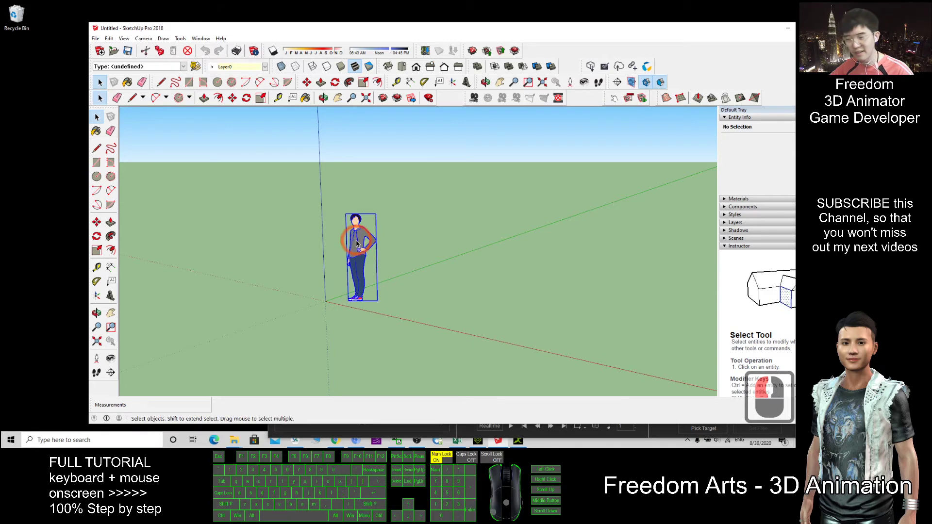
key(Delete)
double_click(468, 29)
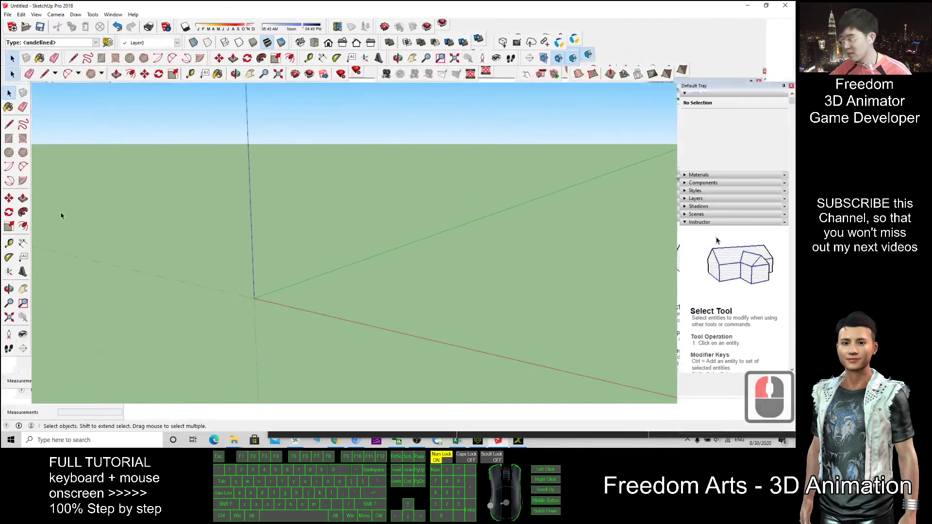
Place 3D text reading 'Hello, world, I love 3D animation' in Terminator Two on the ground.
click(23, 273)
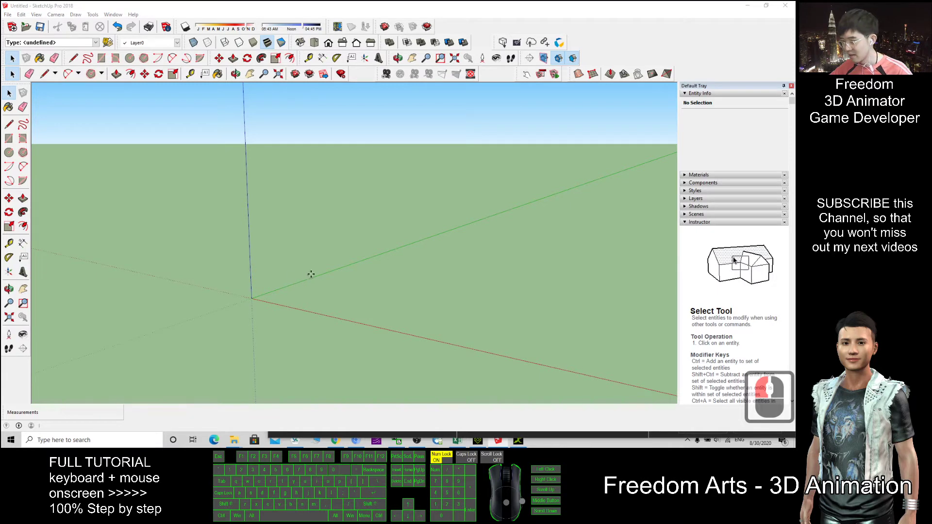
key(shift+t)
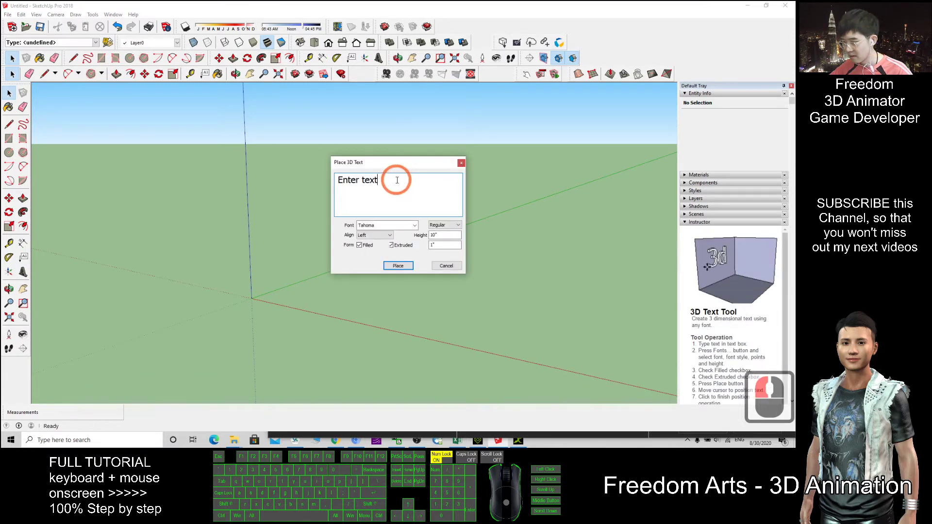
double_click(397, 180)
text(Hello)
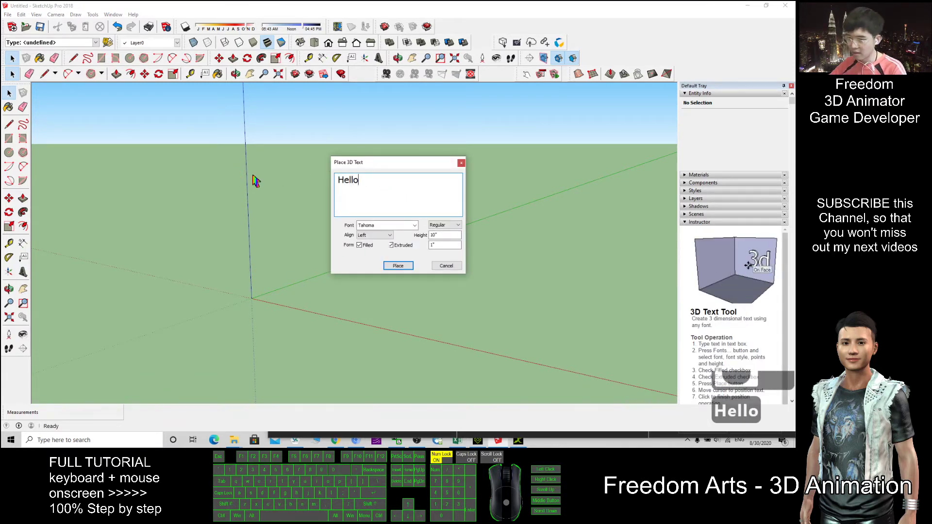
key(BackSpace)
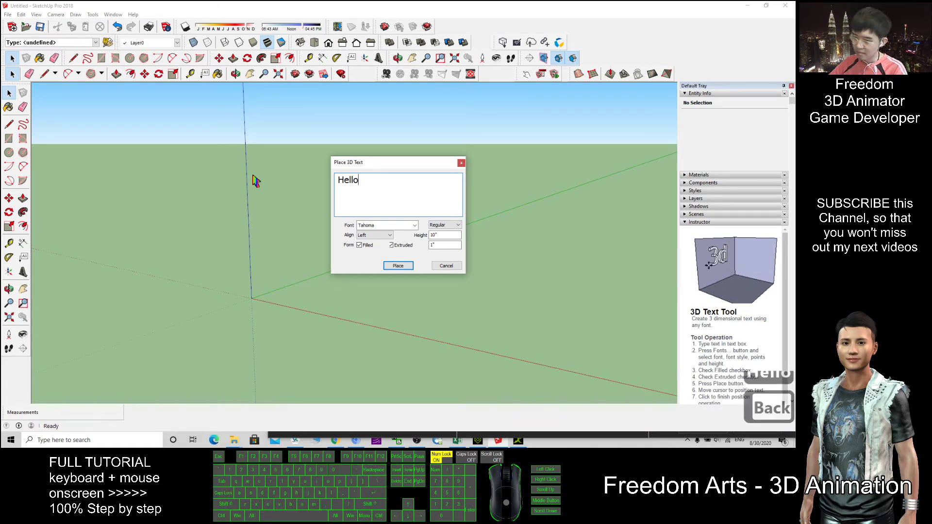
text(, world, I lov)
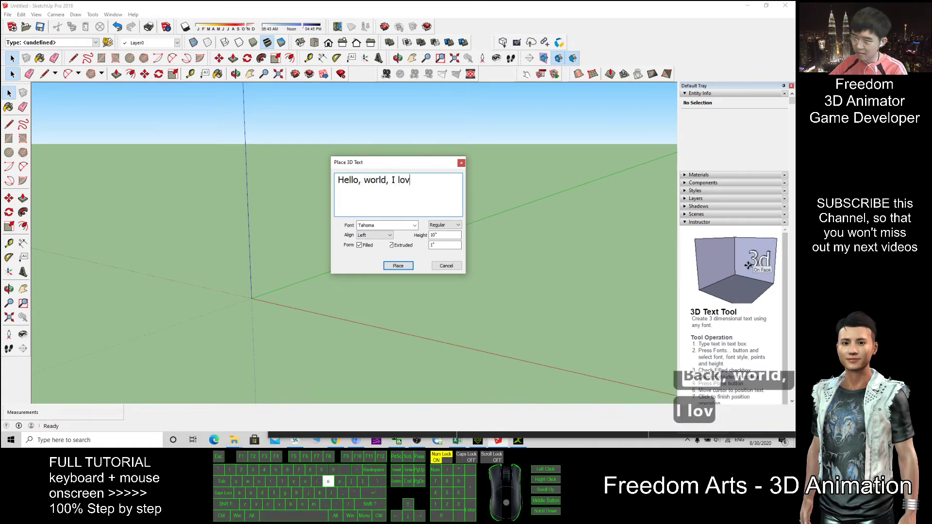
text(e 3D animatio)
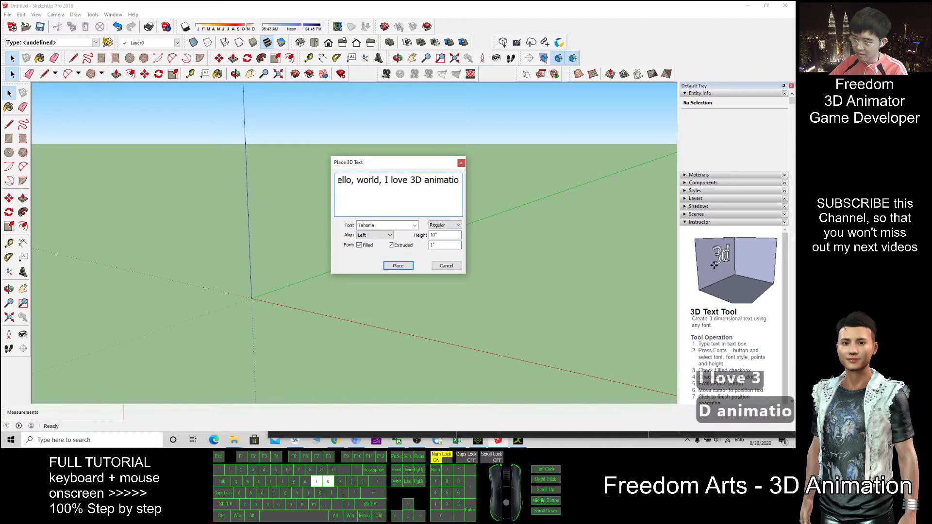
text(n)
click(379, 227)
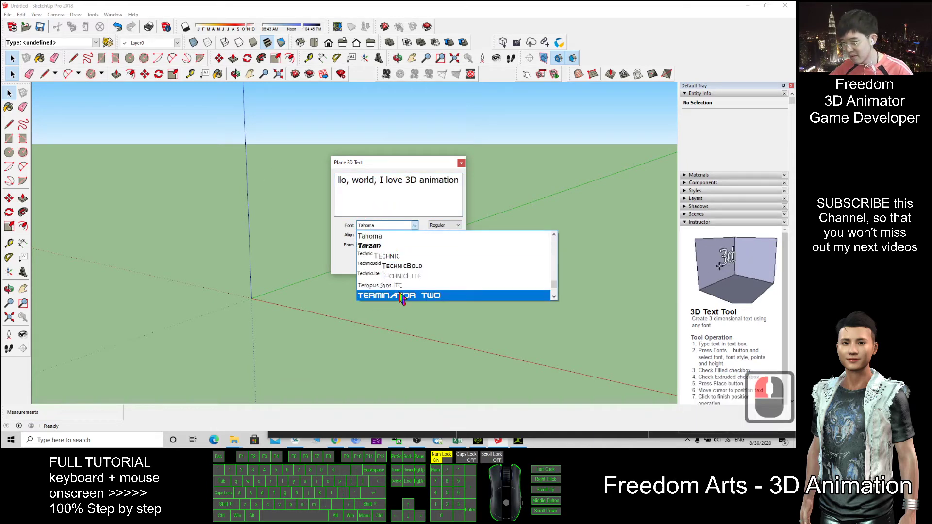
click(381, 296)
click(399, 268)
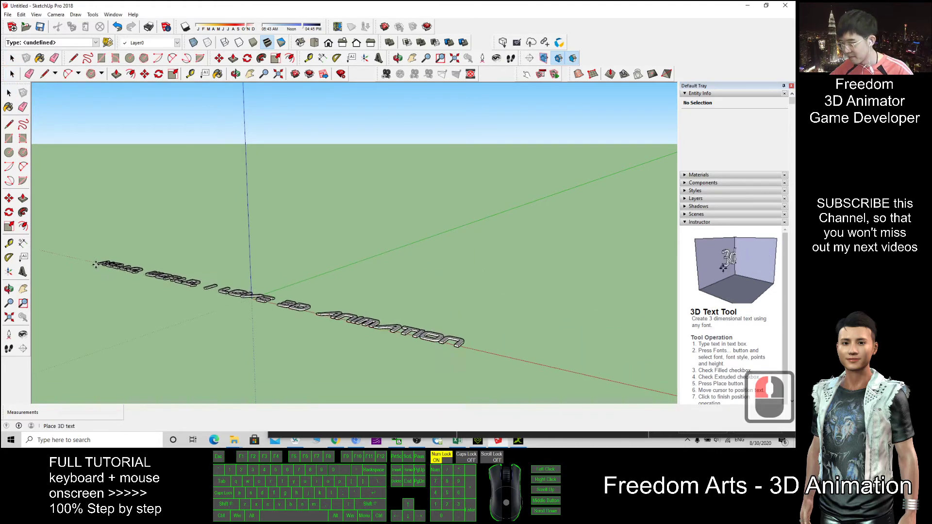
click(105, 265)
key(m)
scroll(243, 328, up, 6)
scroll(243, 327, down, 3)
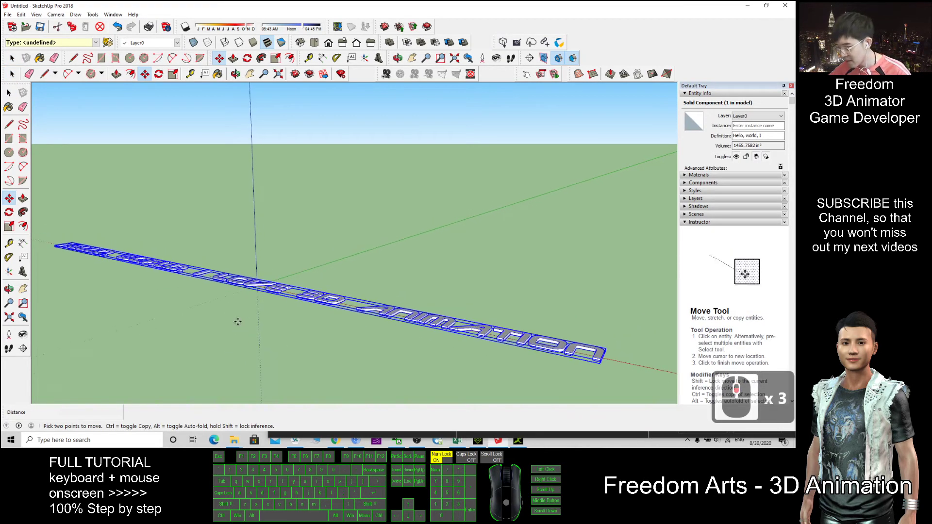
mouse_move(237, 320)
middle_down()
mouse_move(411, 375)
mouse_move(231, 377)
mouse_move(197, 329)
middle_up()
scroll(197, 329, down, 4)
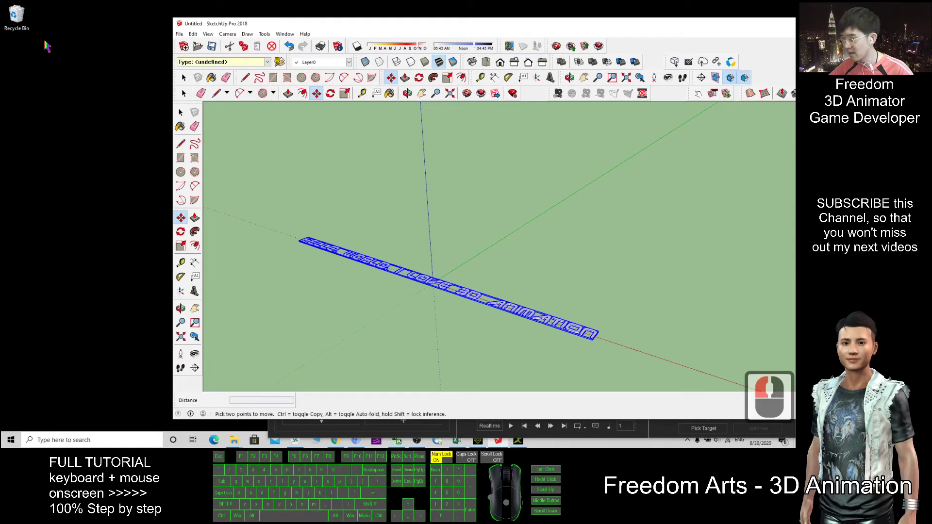
click(444, 282)
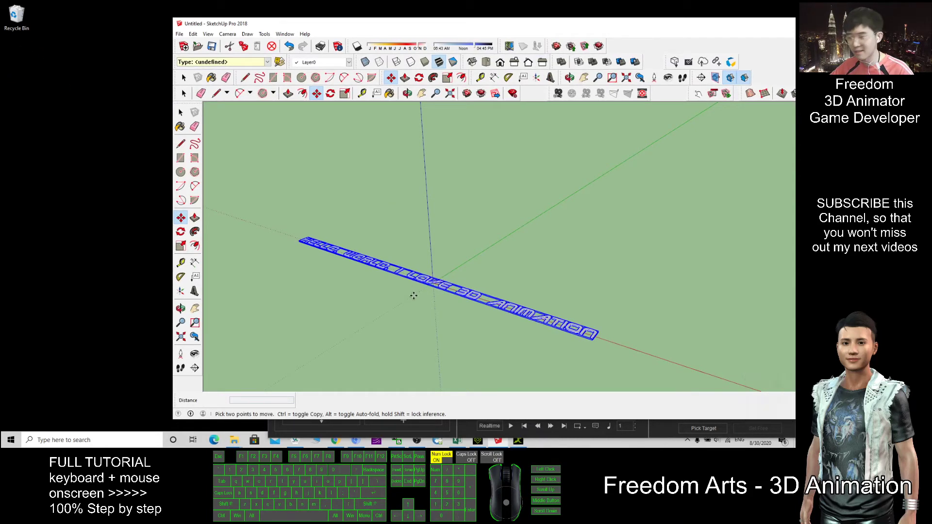
Export the model to the Desktop in 3DS format as text.3ds, then dismiss the results.
click(179, 35)
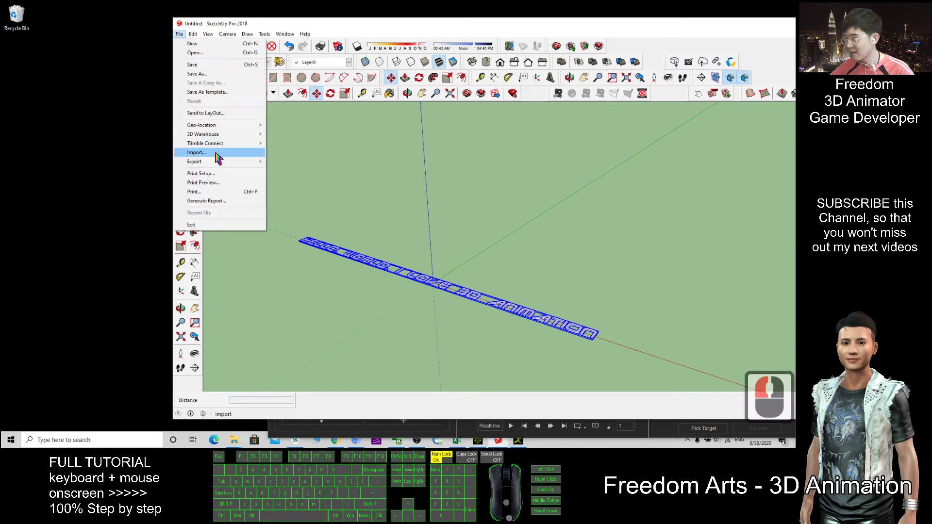
mouse_move(196, 162)
click(285, 161)
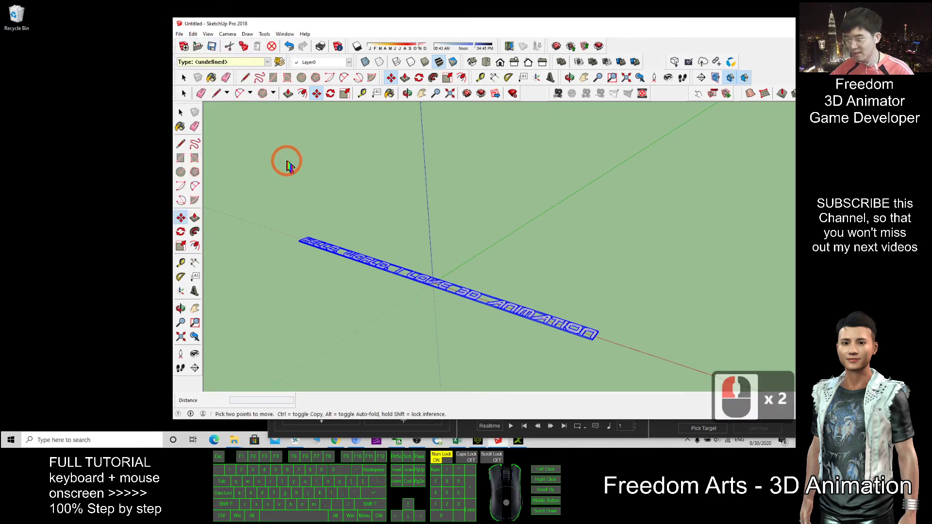
click(251, 231)
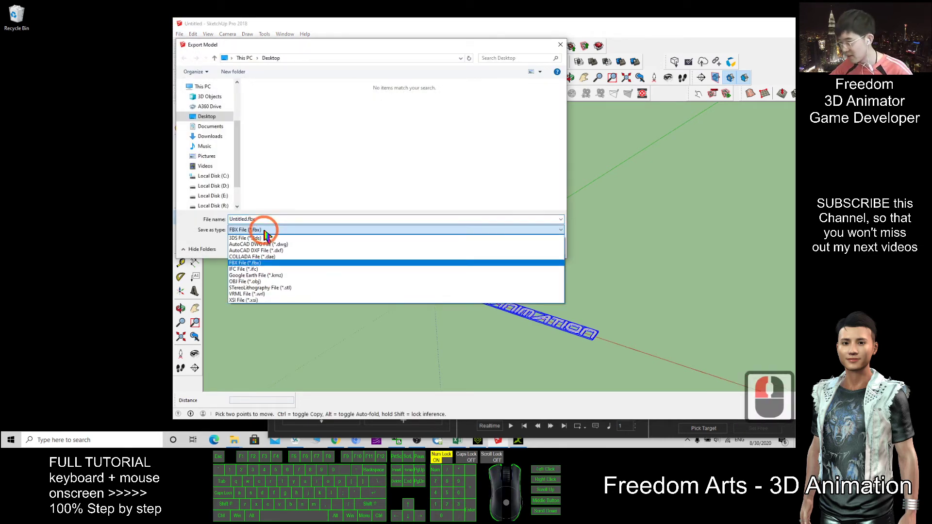
click(249, 238)
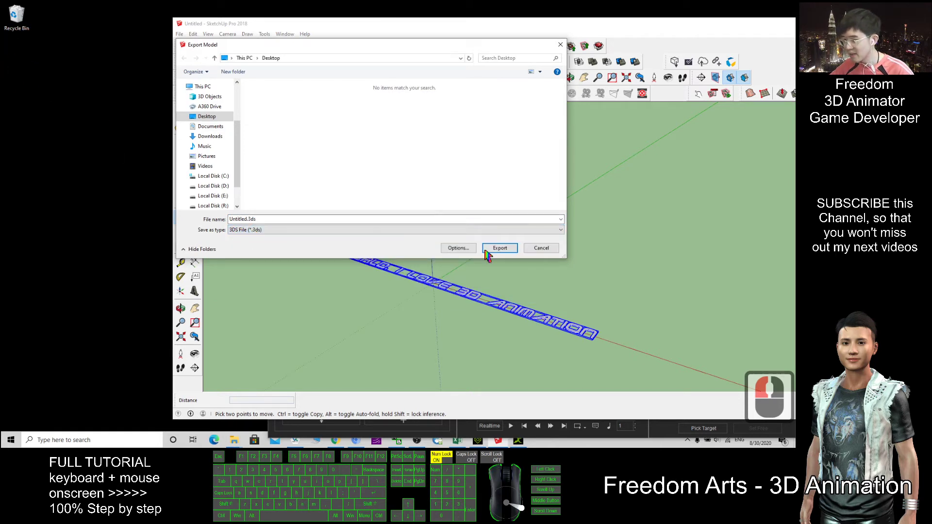
text(text)
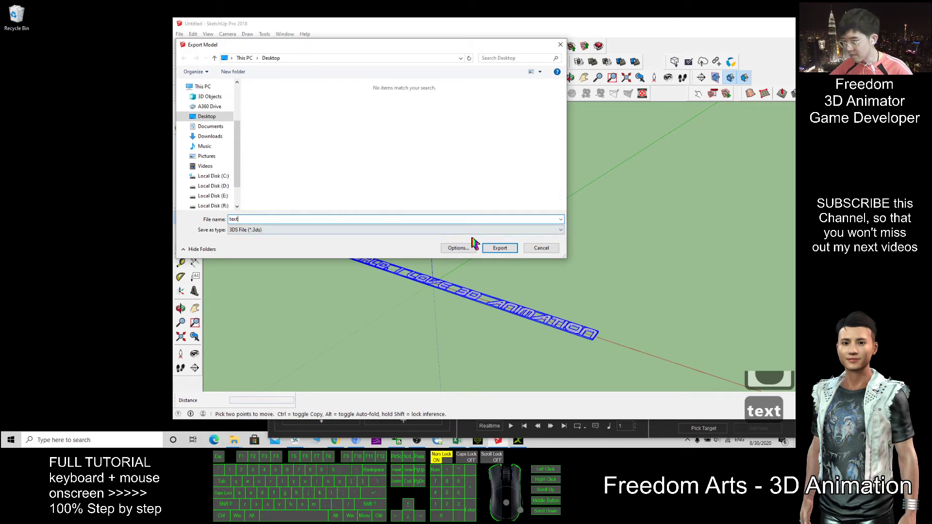
click(496, 248)
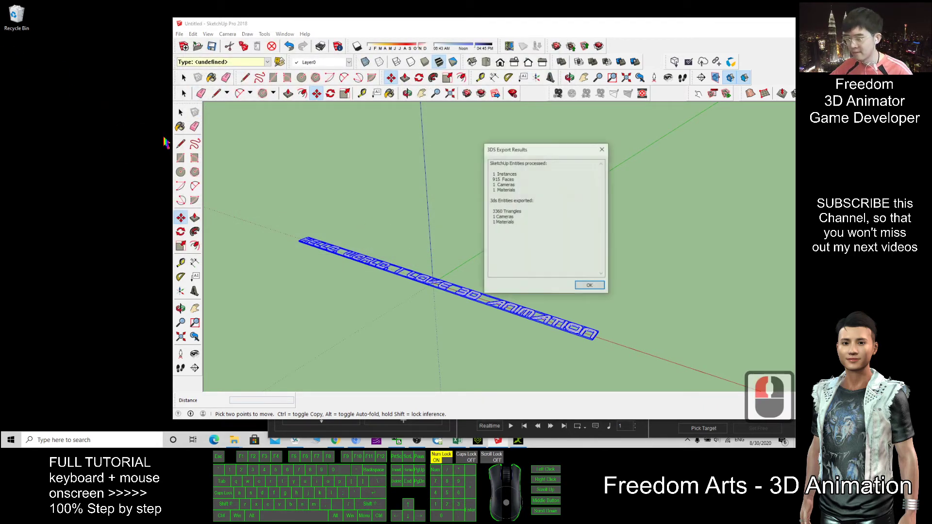
click(594, 286)
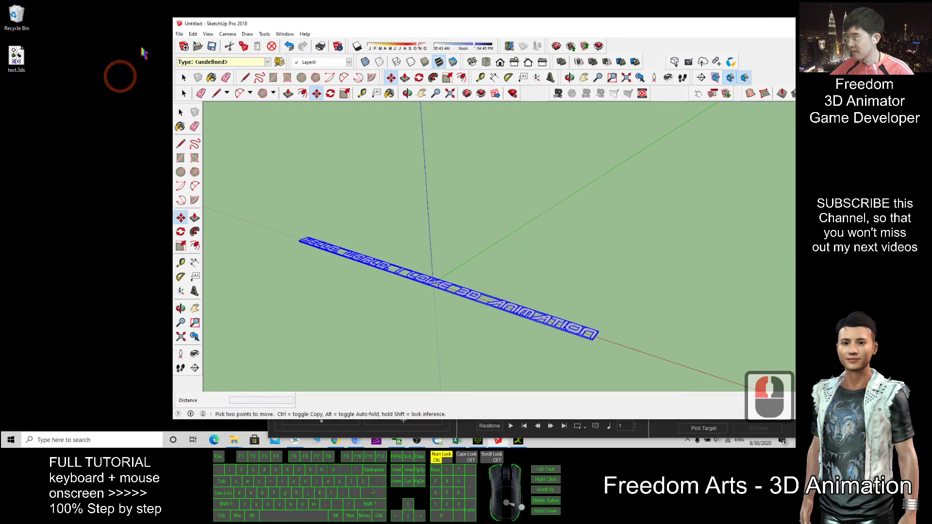
Export the model to the Desktop in FBX format as text.fbx, then dismiss the results.
click(180, 35)
mouse_move(196, 161)
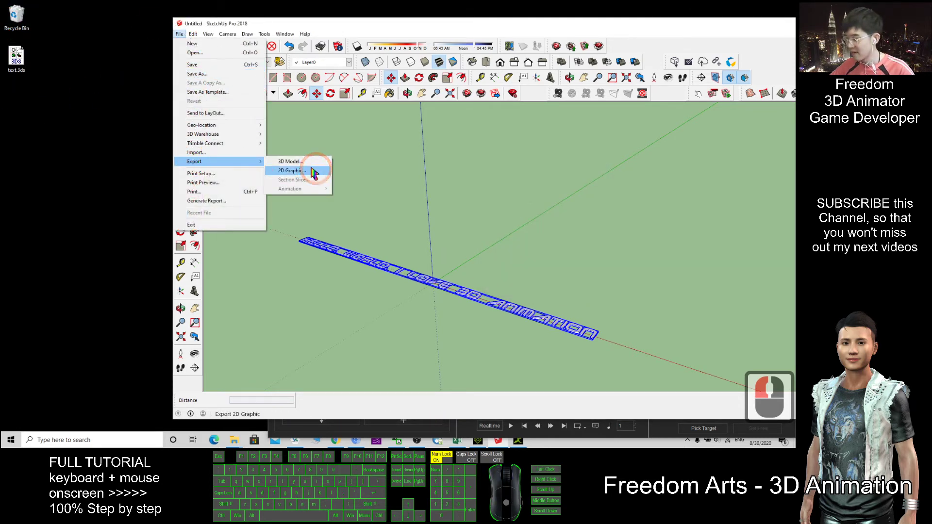
click(302, 163)
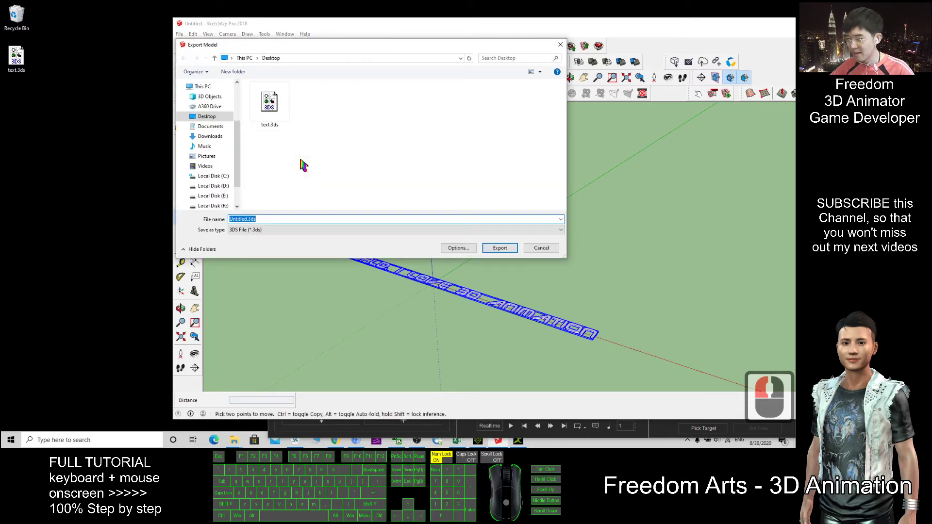
click(270, 229)
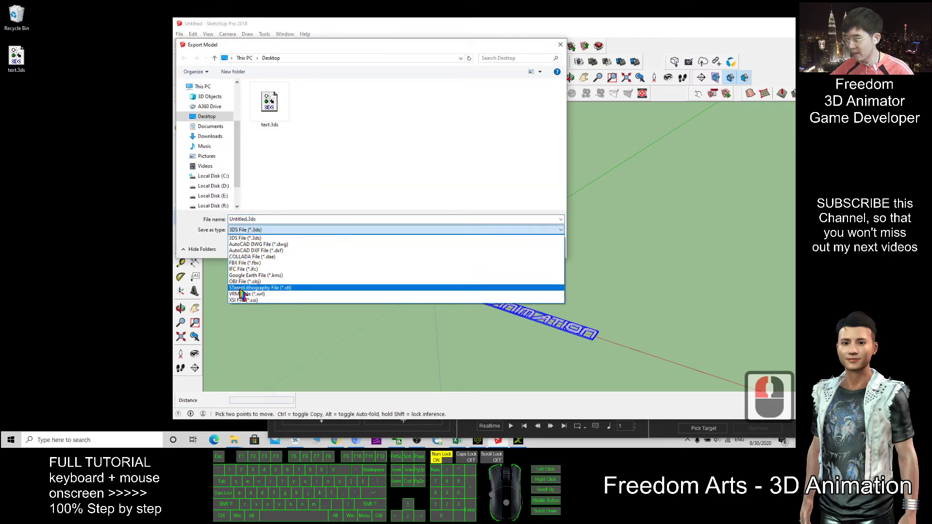
click(246, 263)
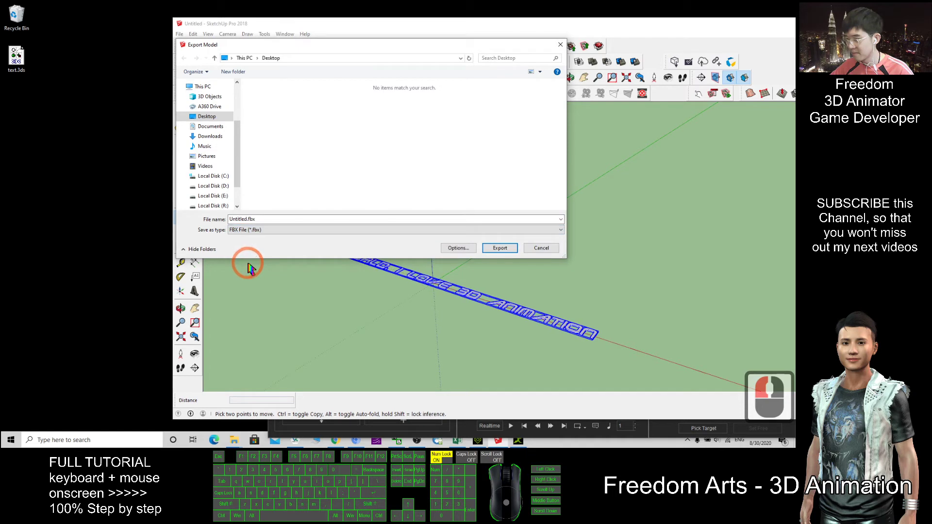
double_click(254, 219)
text(r)
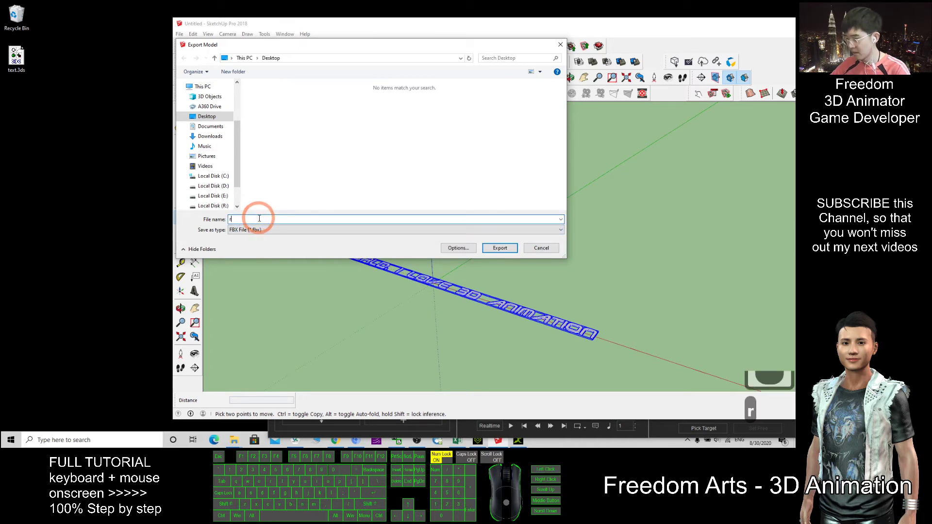
key(BackSpace)
text(text)
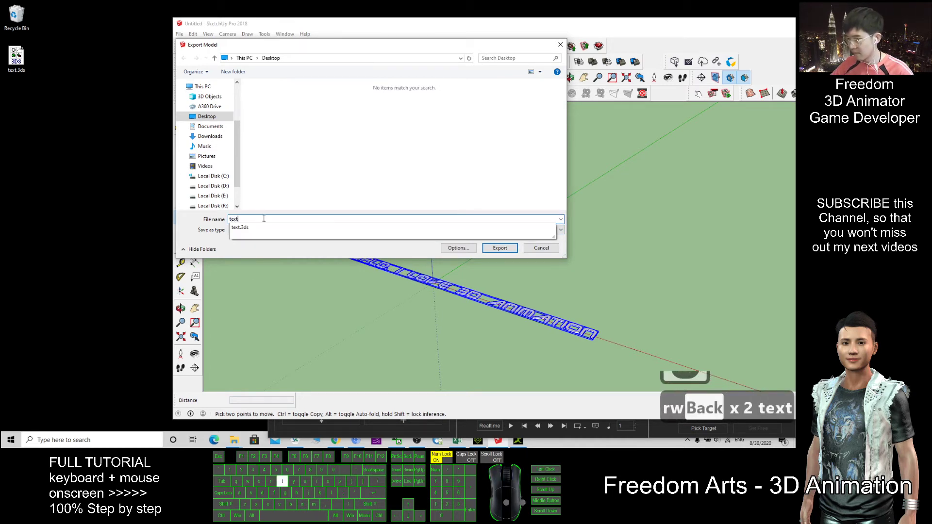
click(502, 249)
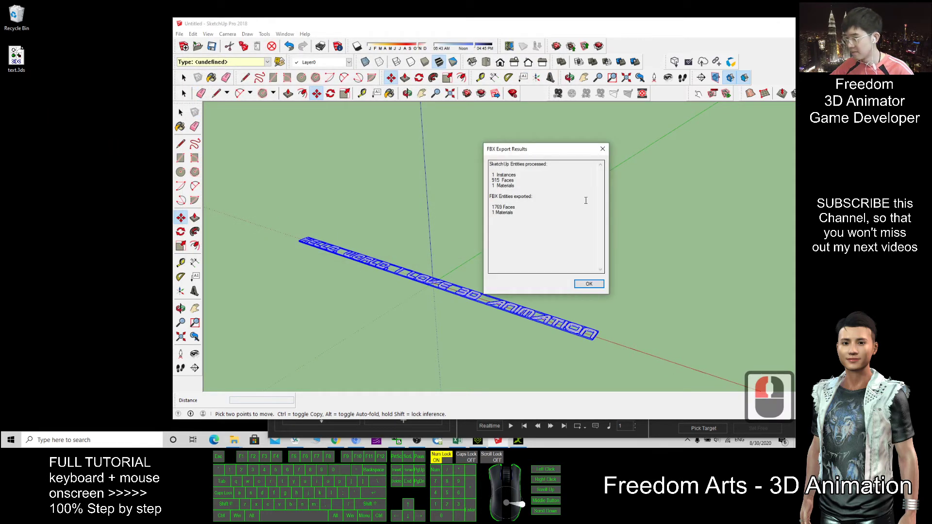
click(591, 284)
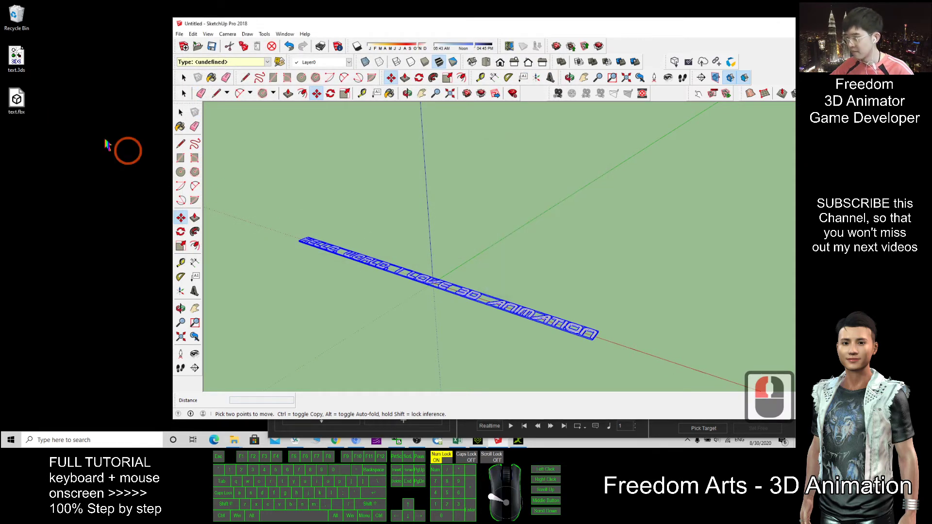
Export the model to the Desktop as text.obj, dismiss the results, and launch 3DXchange.
click(180, 35)
click(289, 163)
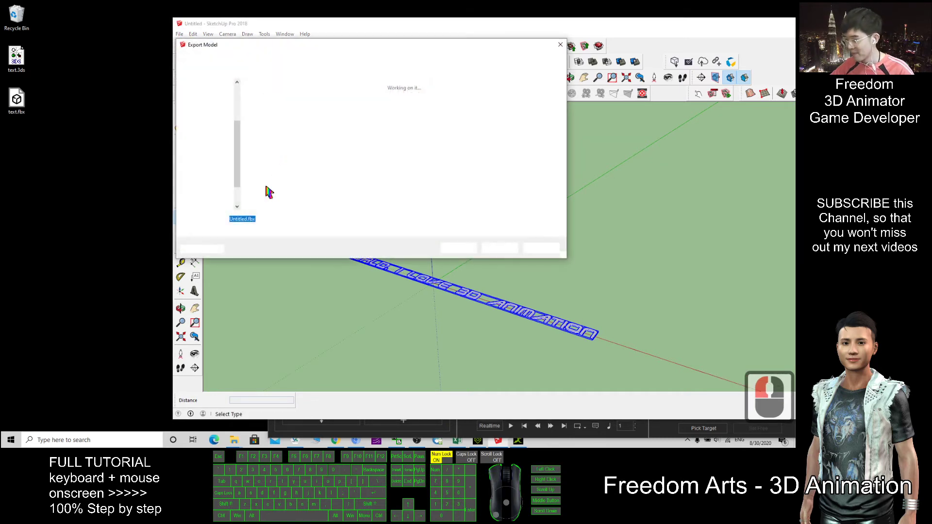
click(247, 230)
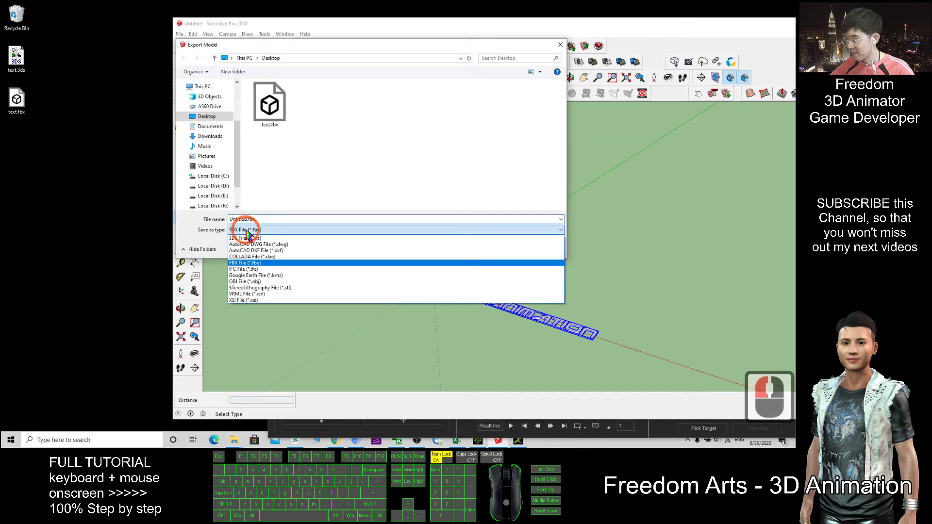
click(244, 281)
click(257, 219)
text(text)
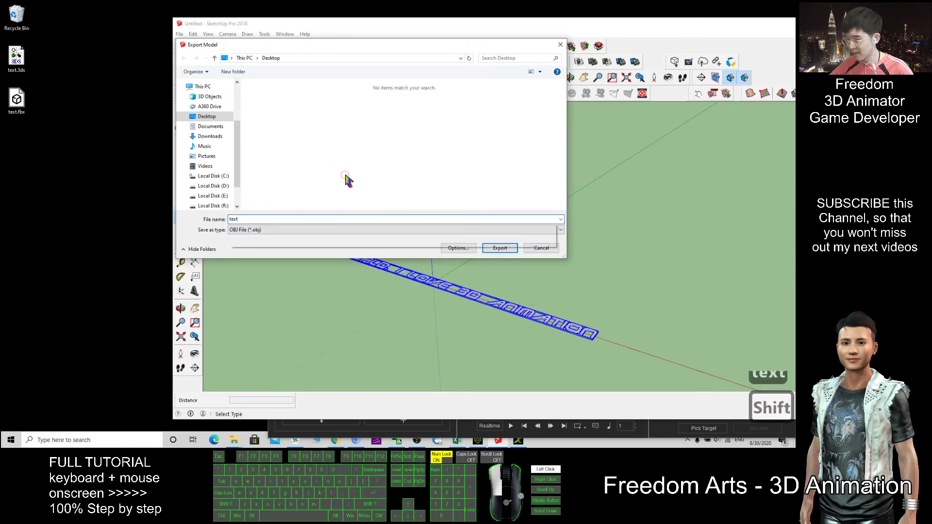
click(405, 231)
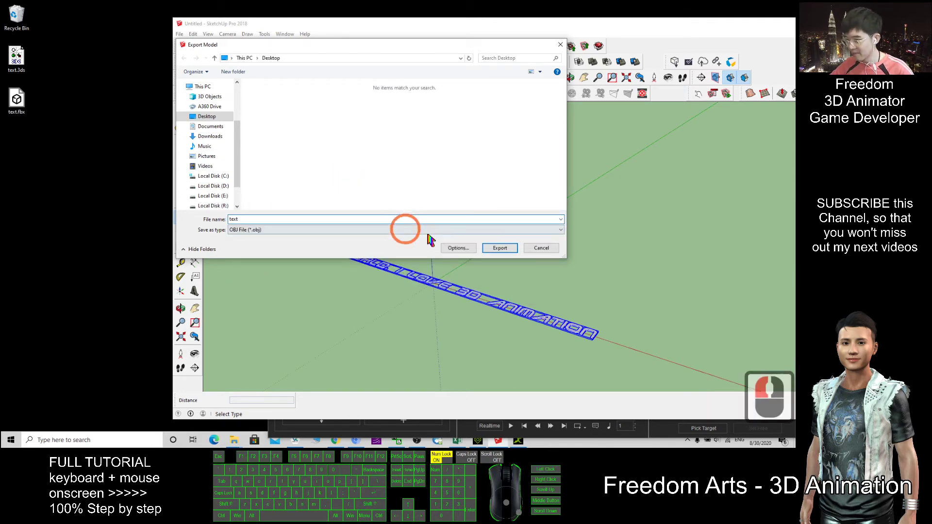
click(495, 252)
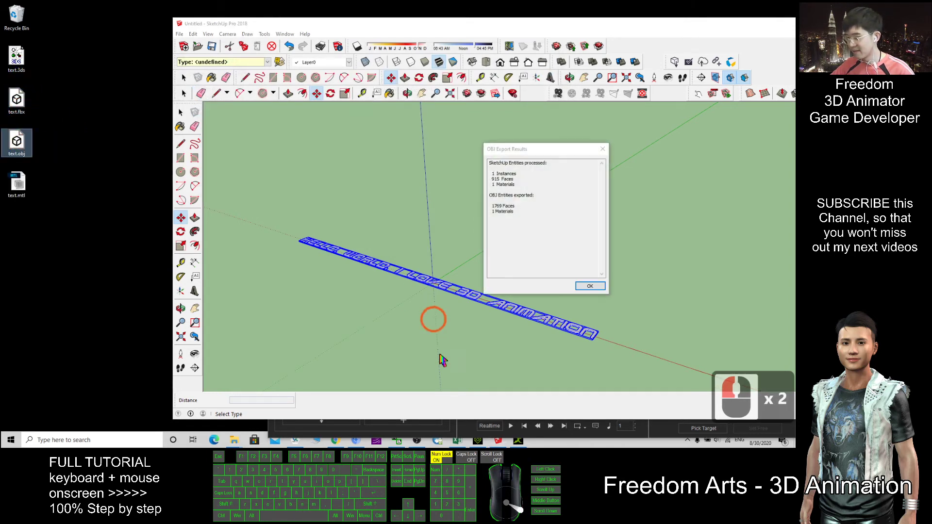
click(589, 288)
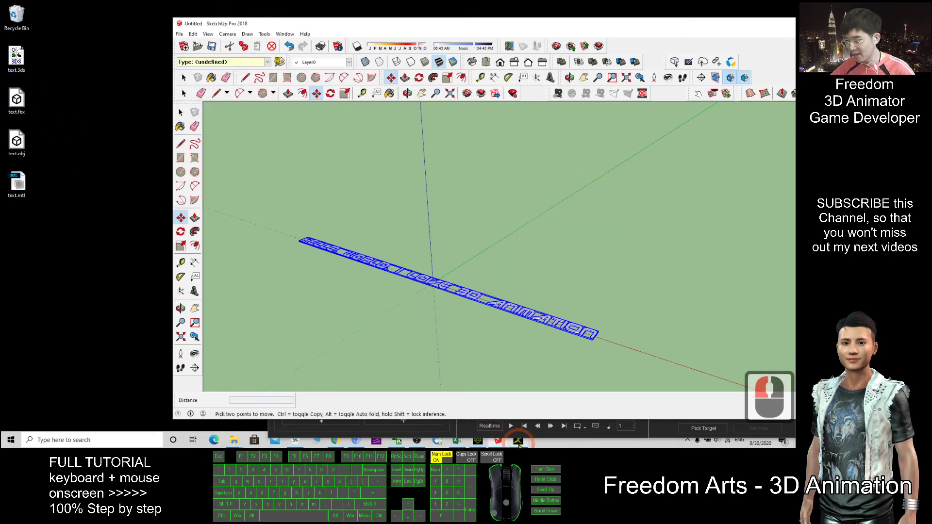
click(519, 440)
Drag text.3ds from the desktop into 3DXchange and maximize the window.
double_click(441, 10)
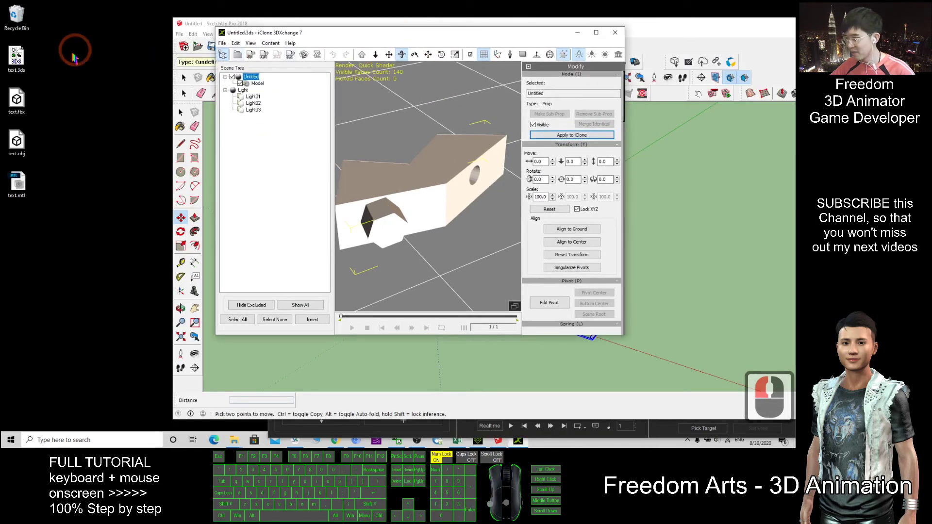
click(31, 80)
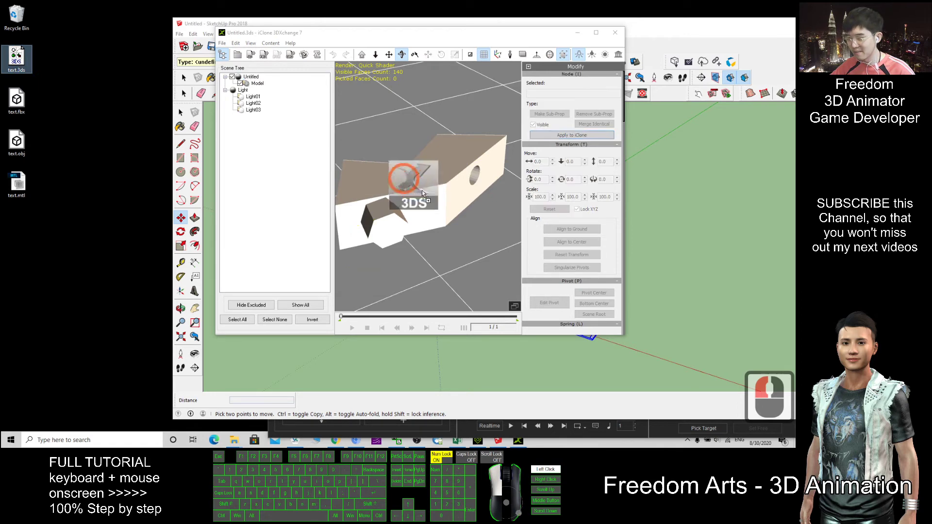
drag(21, 61, 396, 184)
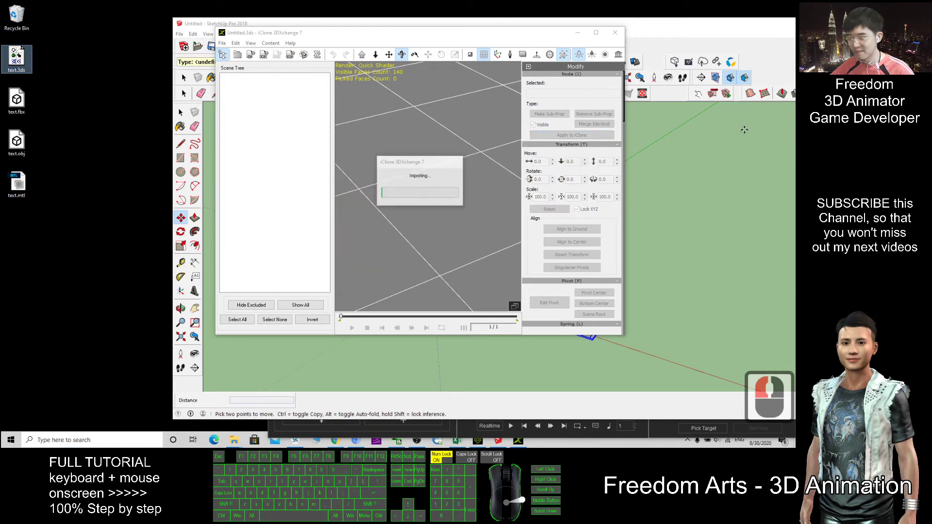
click(596, 34)
scroll(480, 199, up, 14)
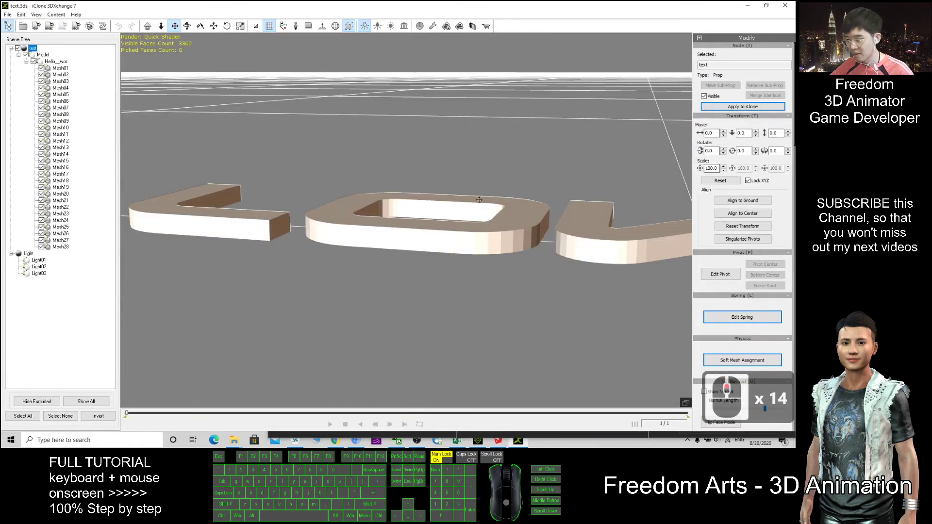
scroll(394, 215, down, 2)
Orbit and pan the view to inspect the extruded 3D ANIMATION letters.
mouse_move(386, 225)
right_down()
mouse_move(374, 318)
mouse_move(414, 233)
mouse_move(493, 194)
right_up()
scroll(454, 250, down, 7)
scroll(504, 194, up, 15)
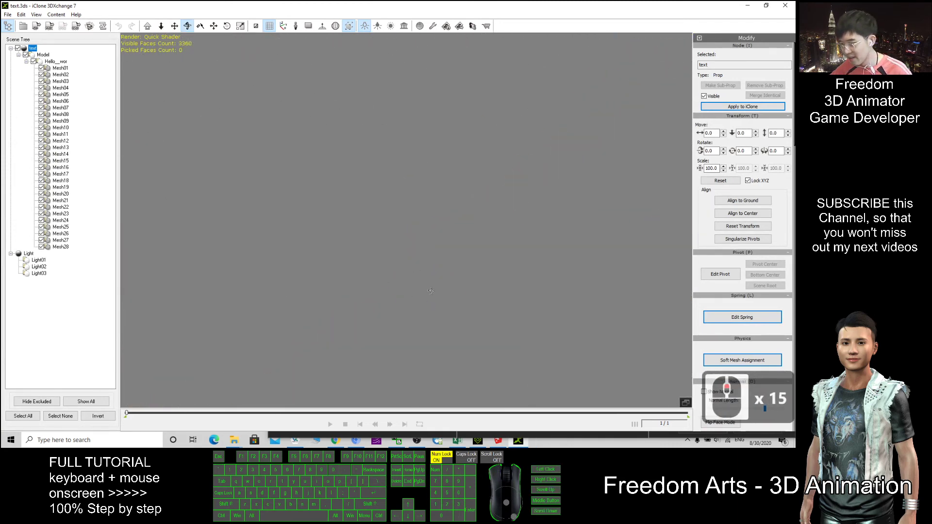
mouse_move(416, 240)
right_down()
mouse_move(625, 153)
mouse_move(350, 167)
right_up()
scroll(462, 162, down, 7)
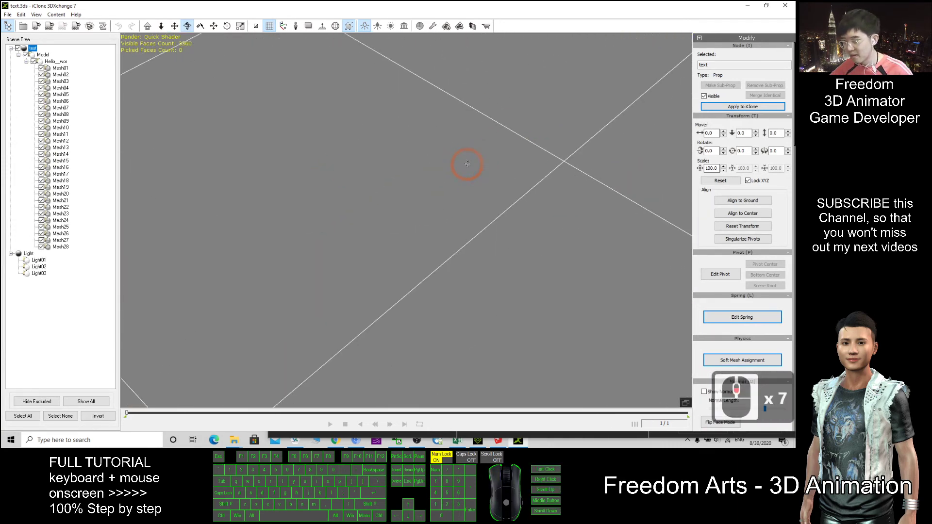
scroll(462, 163, down, 8)
right_drag(507, 164, 427, 177)
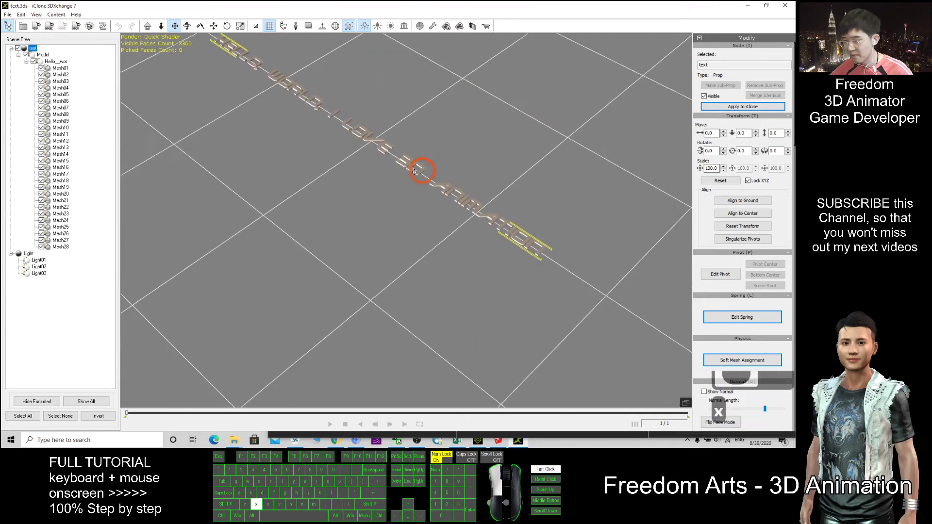
scroll(490, 207, up, 7)
drag(490, 206, 366, 170)
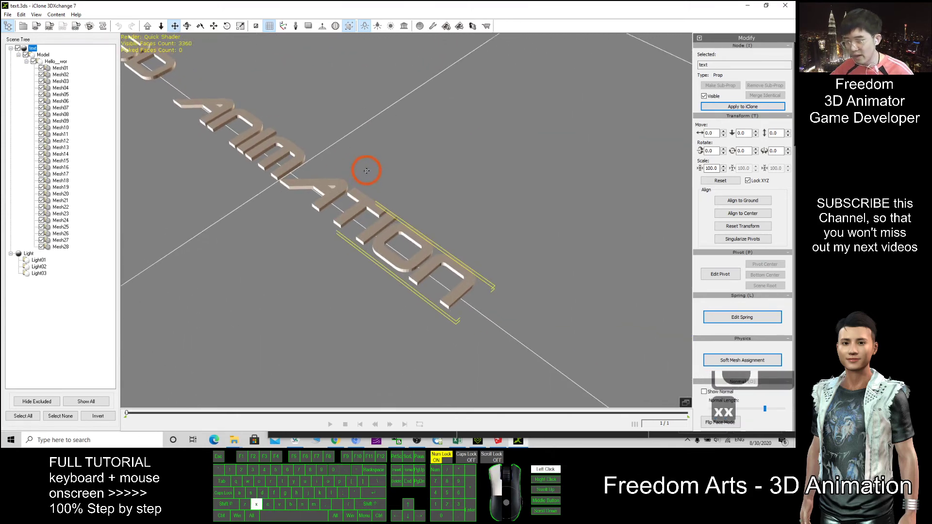
Import text.fbx into 3DXchange with the default FBX settings and maximize the window.
drag(466, 5, 467, 46)
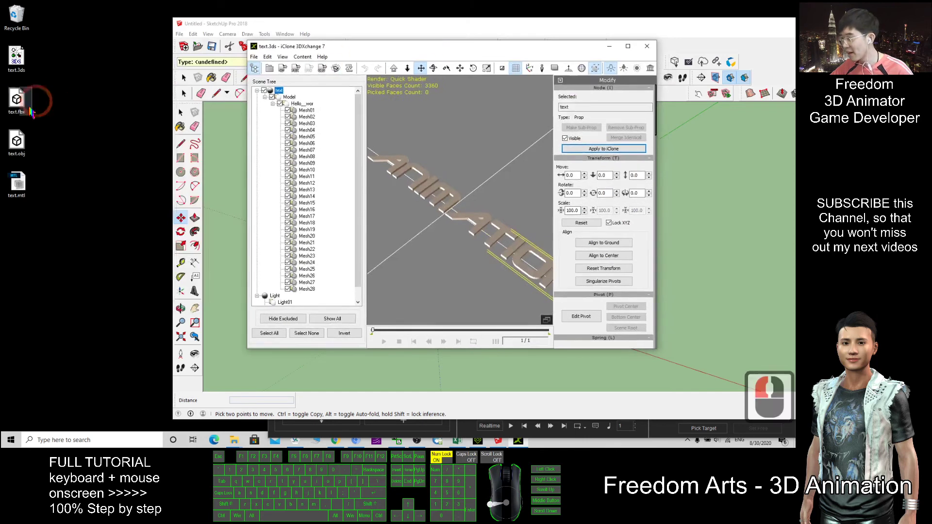
click(22, 116)
drag(16, 103, 474, 218)
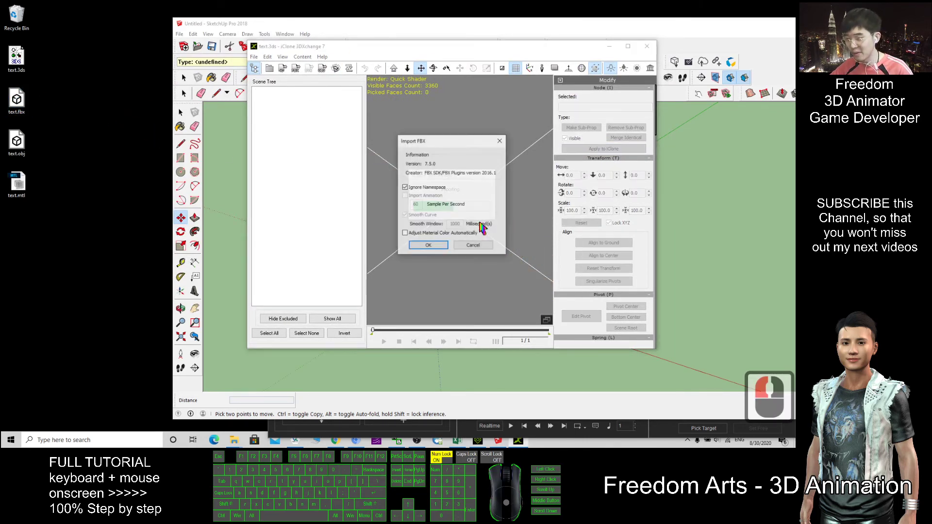
click(439, 246)
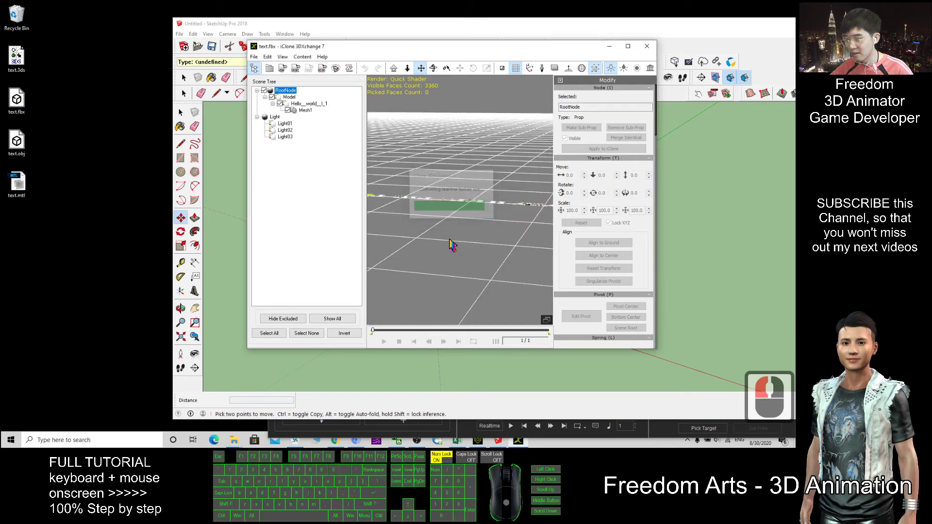
click(630, 50)
scroll(510, 183, up, 10)
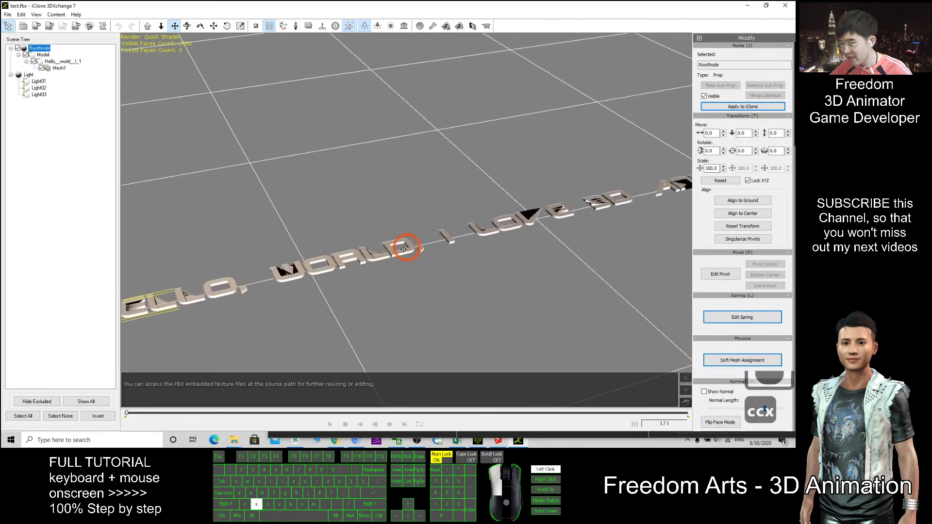
scroll(314, 278, up, 5)
scroll(285, 314, down, 5)
Select the imported text and orbit around the HELLO WORLD letters to check for broken faces.
right_drag(292, 310, 305, 307)
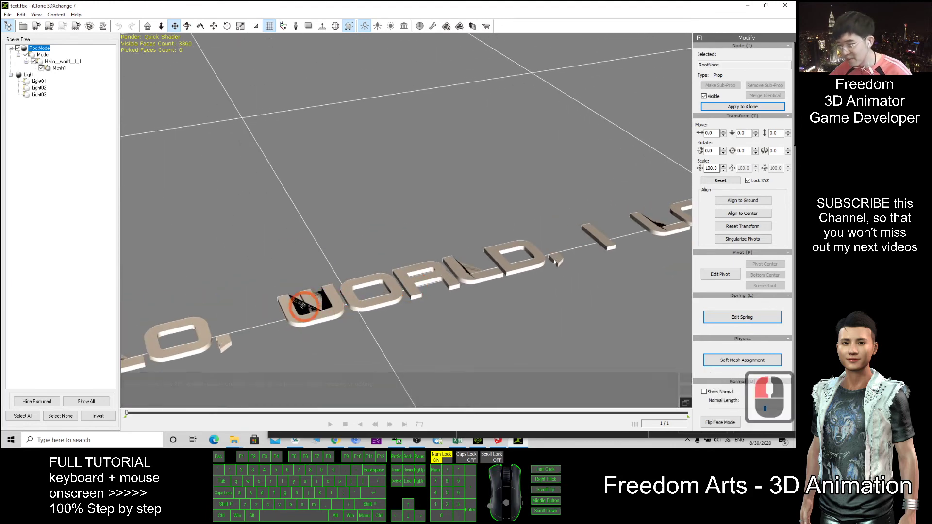
scroll(307, 310, down, 5)
scroll(500, 291, up, 5)
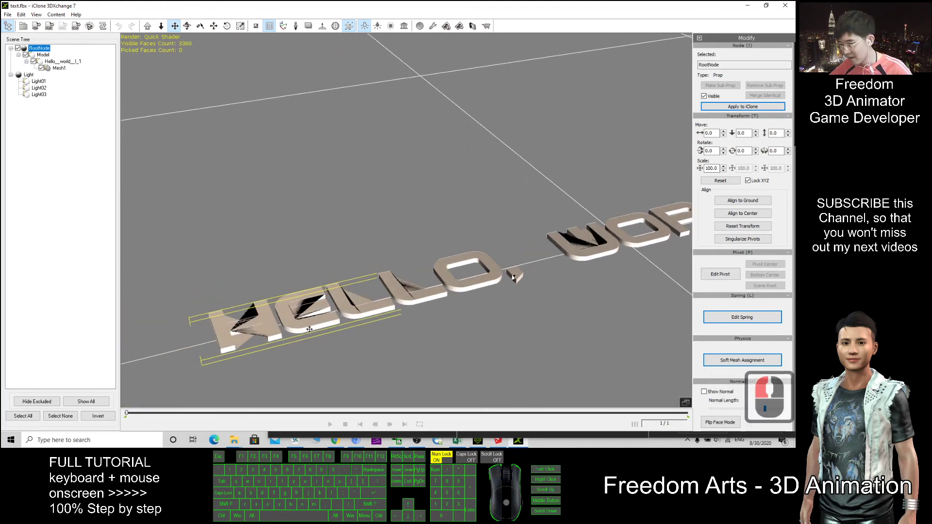
click(377, 306)
key(c)
key(c)
key(c)
mouse_move(378, 306)
mouse_down()
mouse_move(277, 349)
mouse_move(251, 277)
mouse_move(525, 220)
mouse_up()
key(x)
key(x)
key(x)
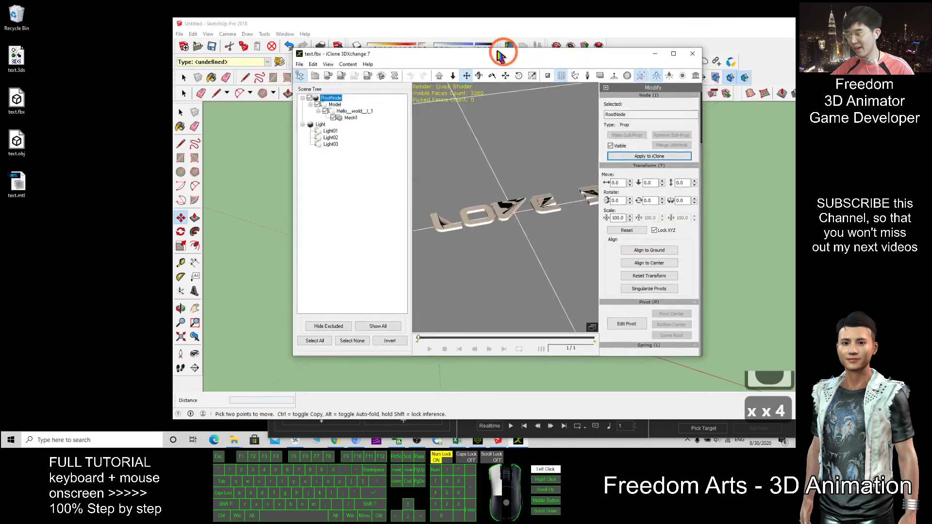
Drag text.obj into the restored 3DXchange window and maximize it.
drag(508, 6, 417, 57)
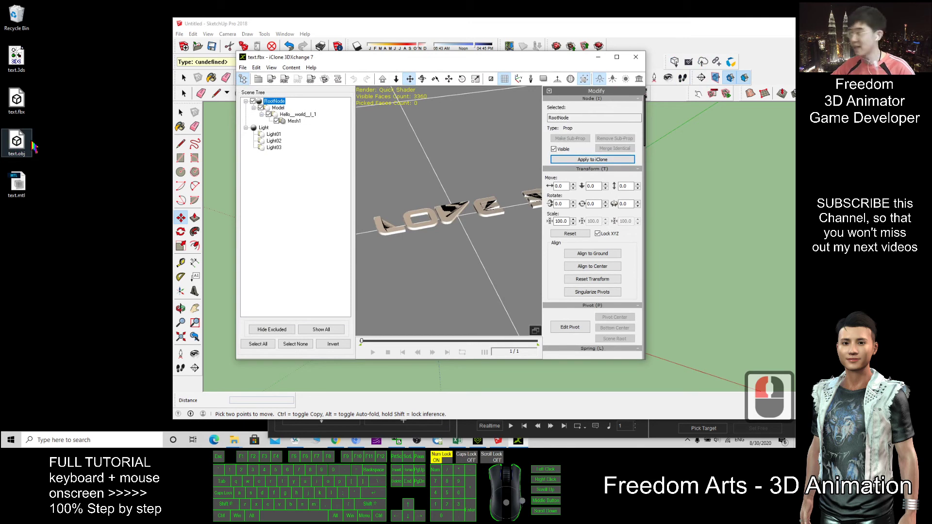
drag(248, 188, 411, 296)
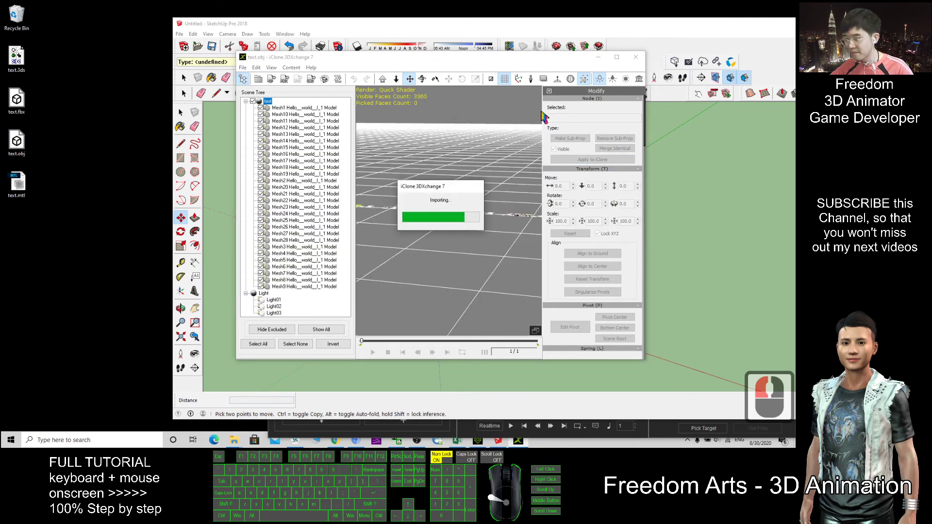
click(616, 57)
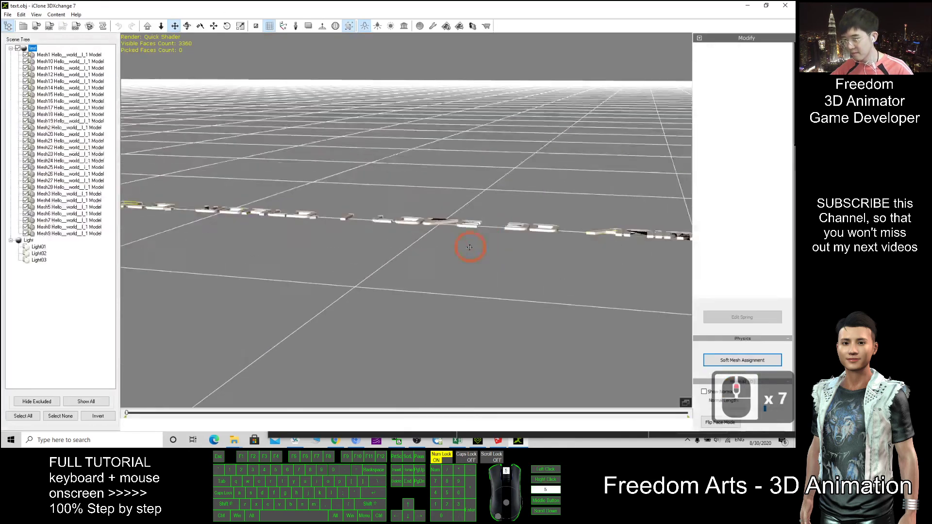
Orbit and pan to inspect the HELLO WORLD I LOVE 3D letters, then restore the window.
mouse_move(410, 246)
mouse_down()
mouse_move(358, 281)
mouse_move(267, 260)
mouse_up()
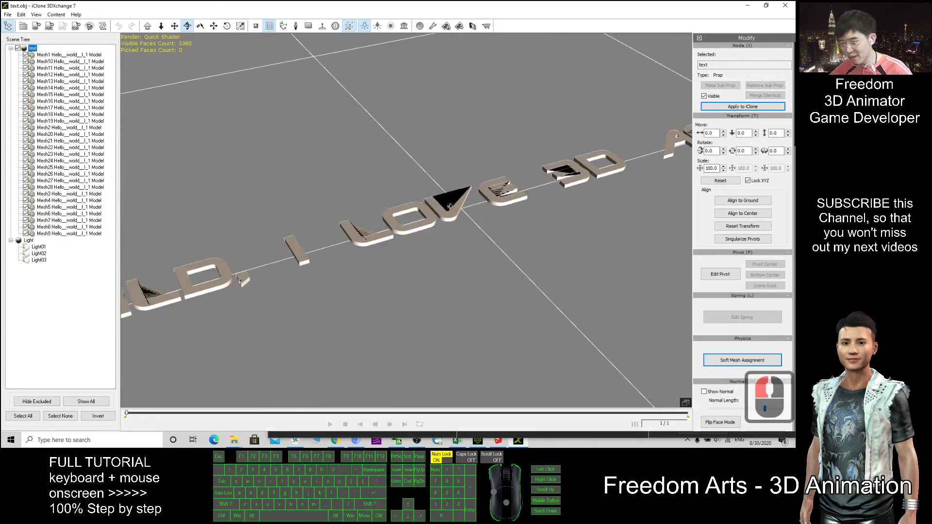
mouse_move(467, 292)
mouse_down()
mouse_move(555, 212)
mouse_move(219, 300)
mouse_move(435, 228)
mouse_up()
key(x)
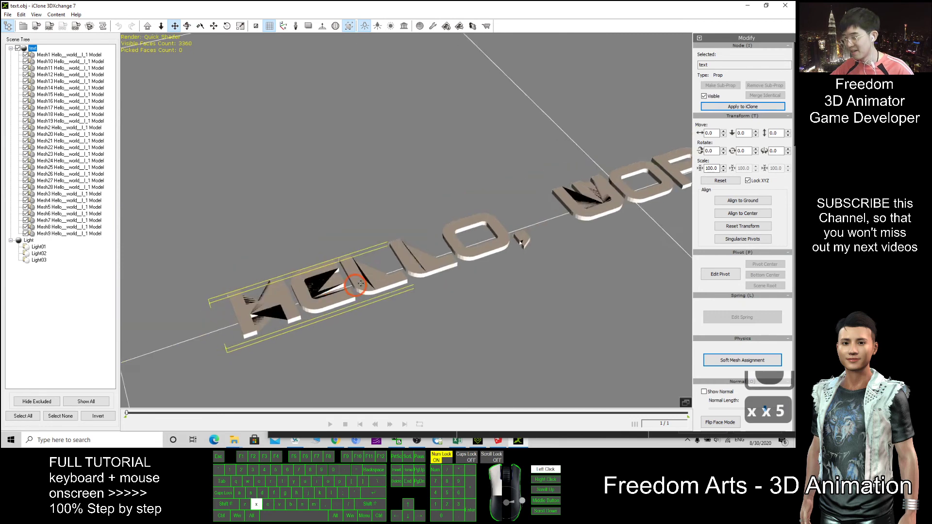
drag(175, 276, 428, 7)
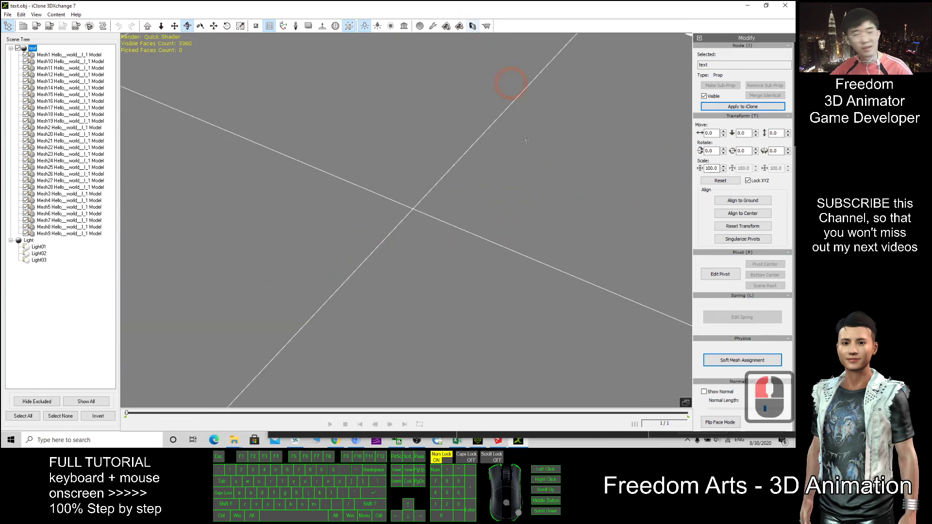
mouse_move(527, 141)
mouse_down()
mouse_move(306, 236)
mouse_move(501, 241)
mouse_up()
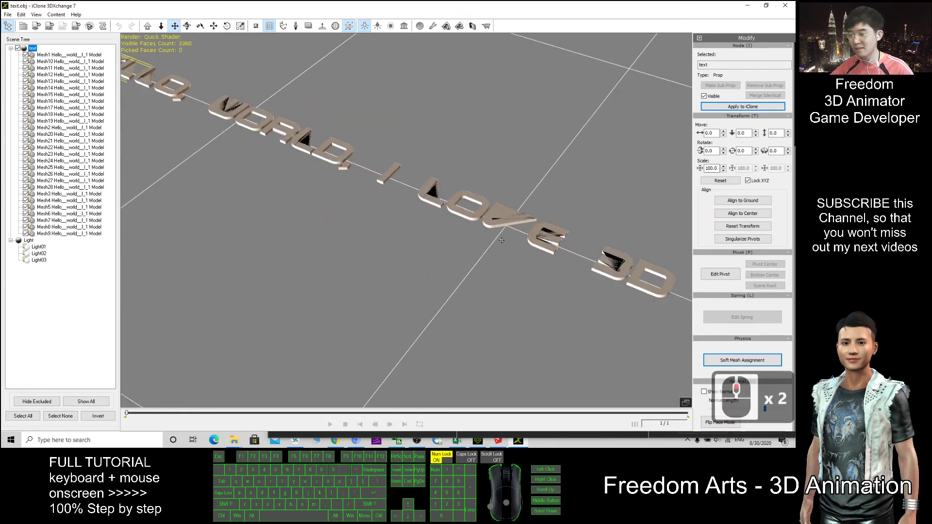
drag(364, 5, 386, 43)
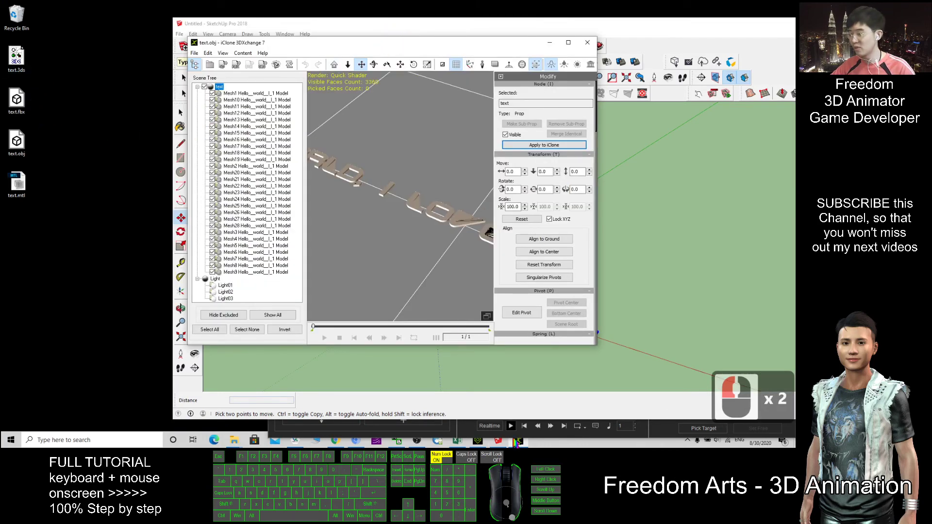
Minimize SketchUp, drag text.3ds into 3DXchange, and bring the iClone 7 project forward.
click(498, 441)
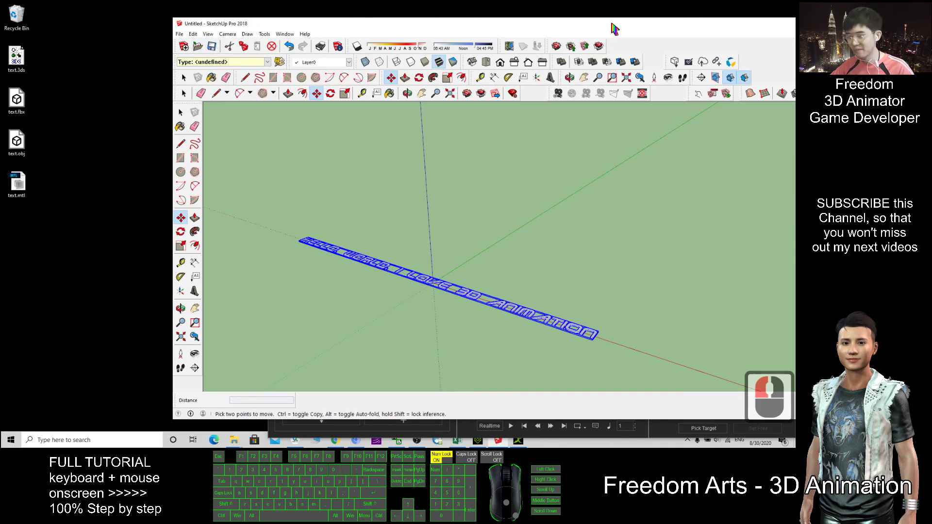
double_click(463, 24)
click(716, 22)
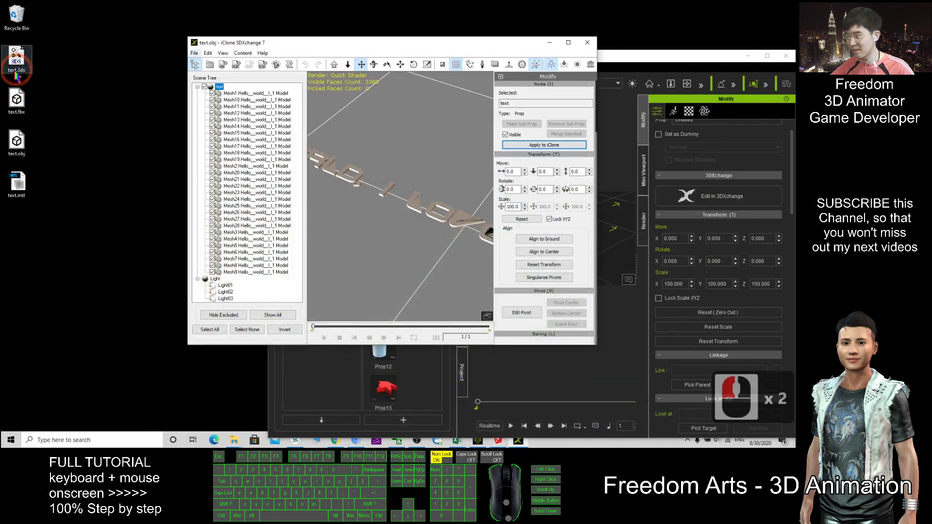
drag(18, 64, 374, 225)
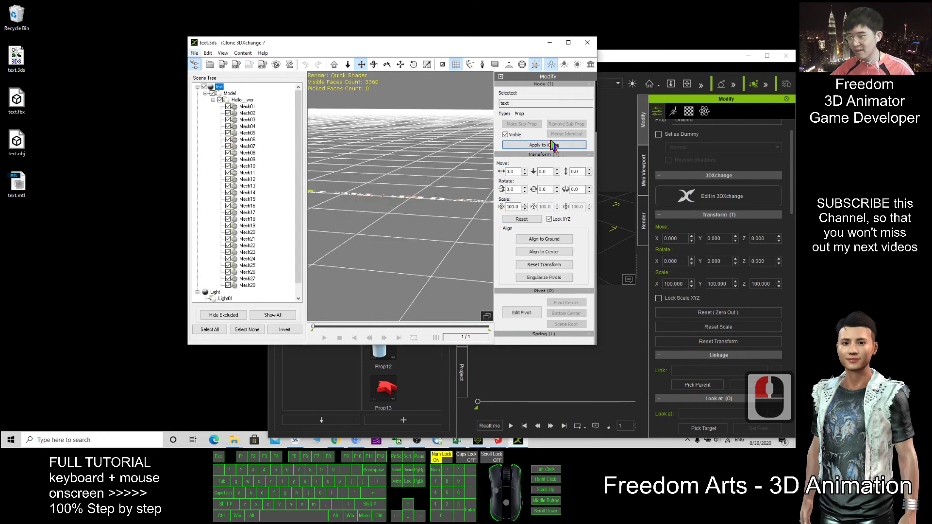
click(669, 63)
click(562, 142)
scroll(569, 240, up, 2)
scroll(570, 240, up, 3)
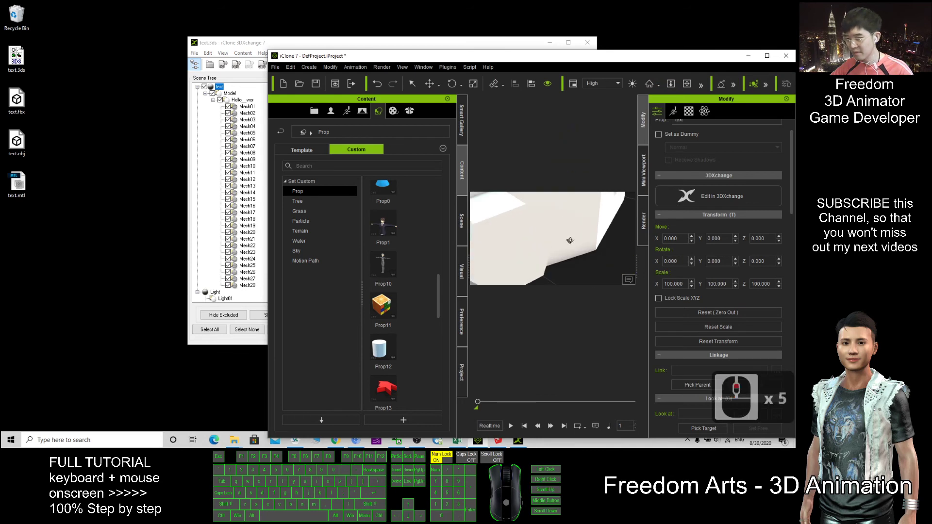
scroll(570, 241, down, 3)
Select the Hello world text prop and stretch it along Z to about 298.
double_click(718, 56)
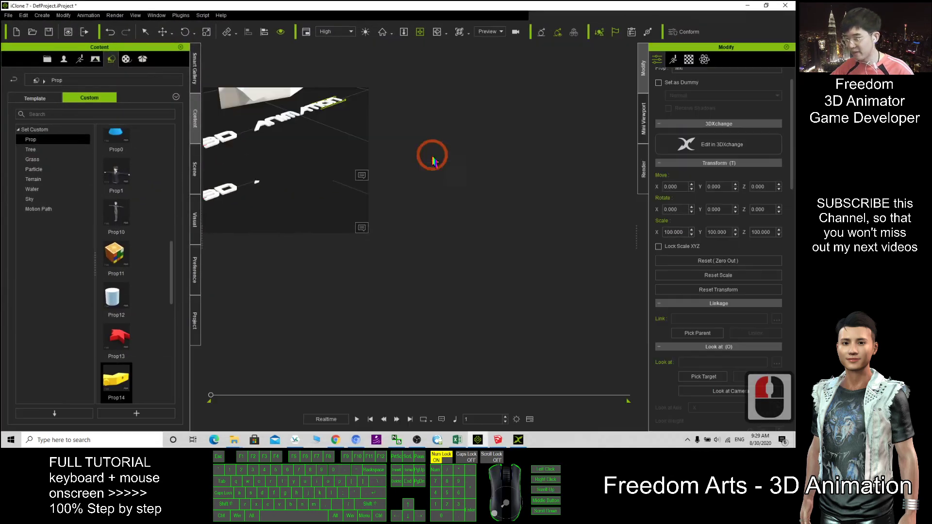
scroll(433, 161, down, 3)
scroll(389, 189, down, 5)
mouse_move(468, 183)
mouse_down()
mouse_move(295, 266)
mouse_move(283, 181)
mouse_move(373, 195)
mouse_up()
click(373, 196)
key(w)
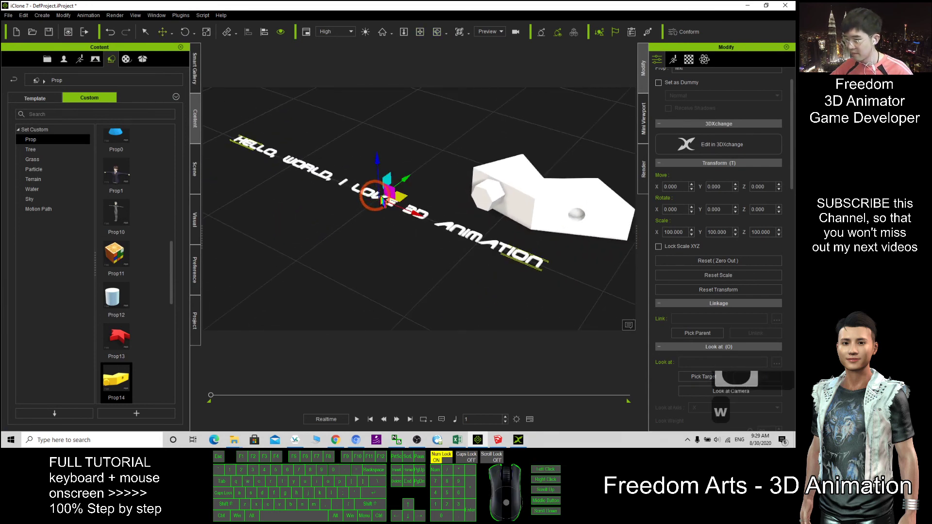
mouse_move(376, 143)
mouse_down()
mouse_move(358, 44)
mouse_move(437, 219)
mouse_up()
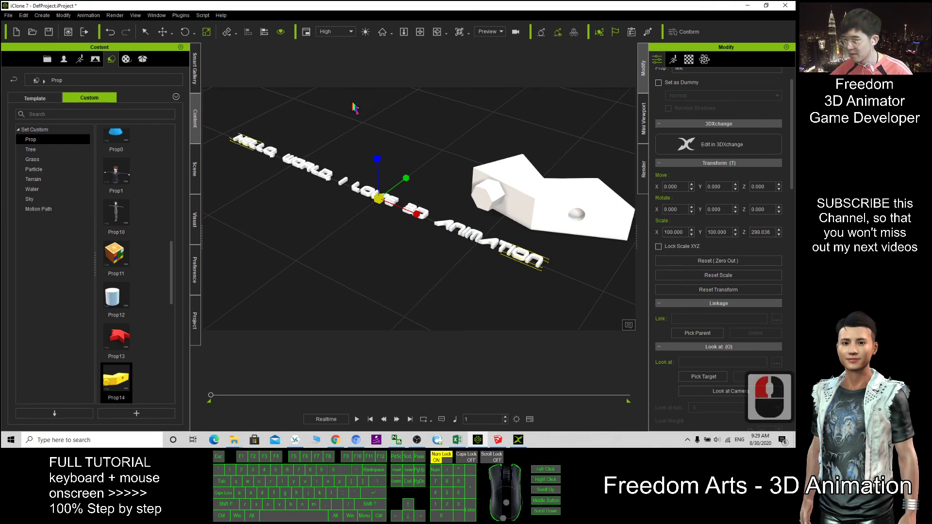
scroll(449, 230, up, 8)
right_drag(449, 231, 462, 198)
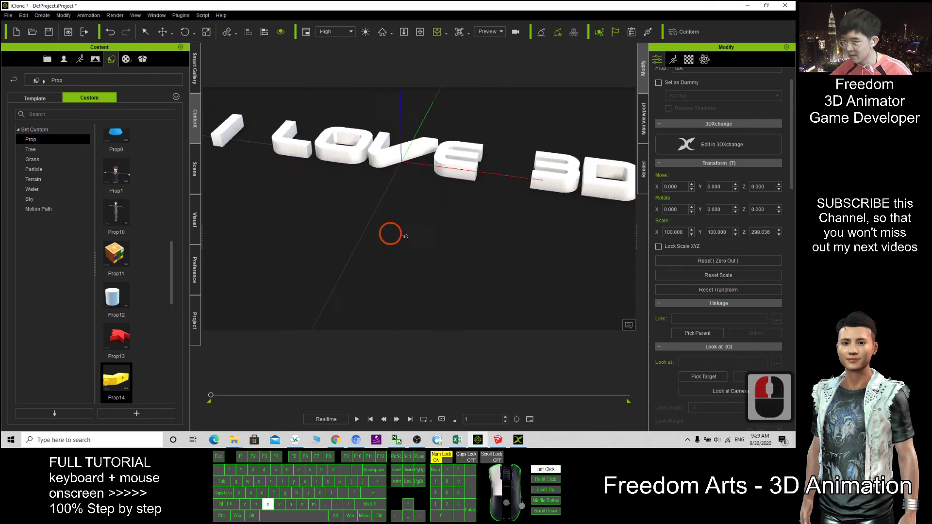
scroll(461, 199, down, 3)
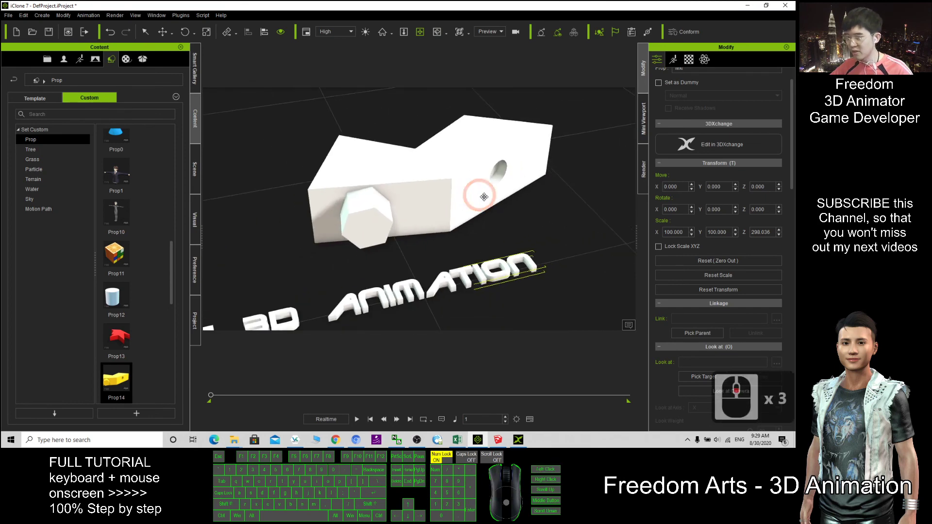
Switch back to SketchUp and move the text component about a foot.
click(490, 421)
click(498, 440)
scroll(352, 277, up, 3)
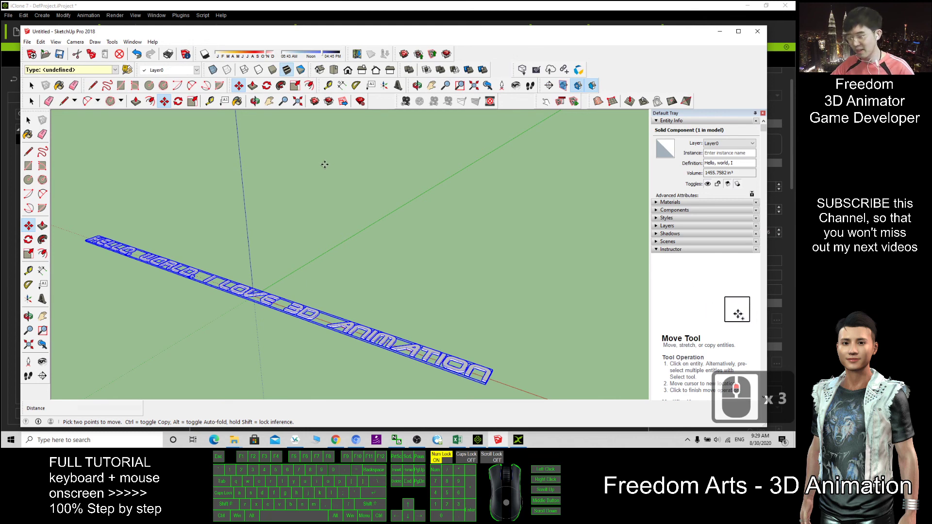
mouse_move(385, 275)
mouse_down()
mouse_move(313, 283)
mouse_move(516, 431)
mouse_up()
click(479, 440)
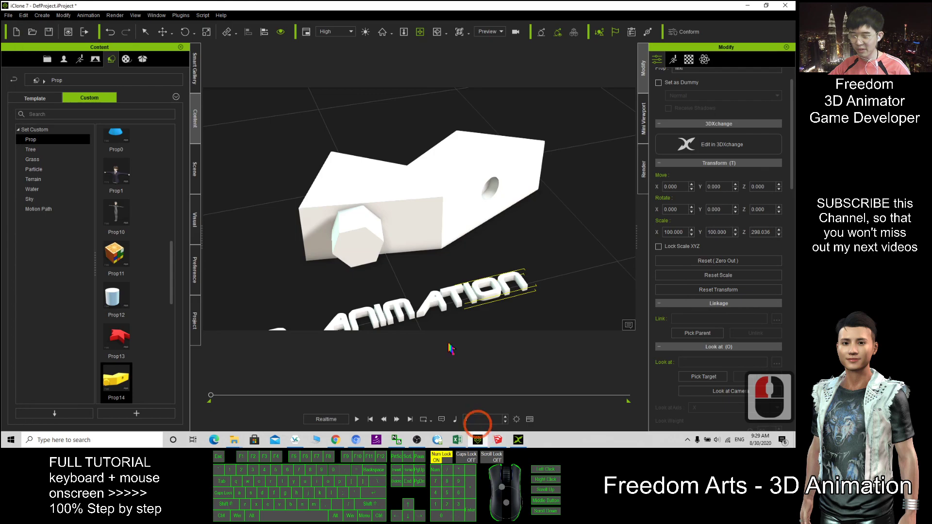
right_drag(488, 283, 520, 253)
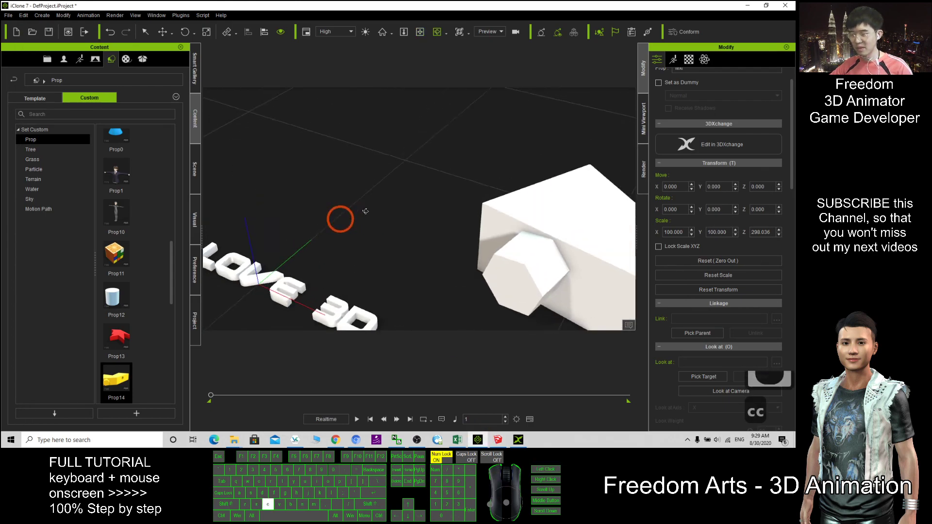
middle_drag(520, 253, 343, 215)
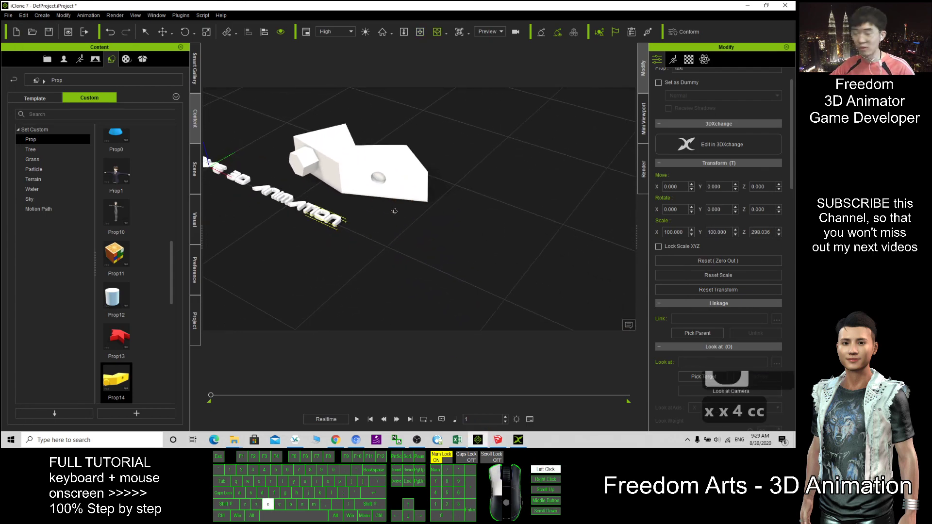
right_drag(345, 216, 493, 411)
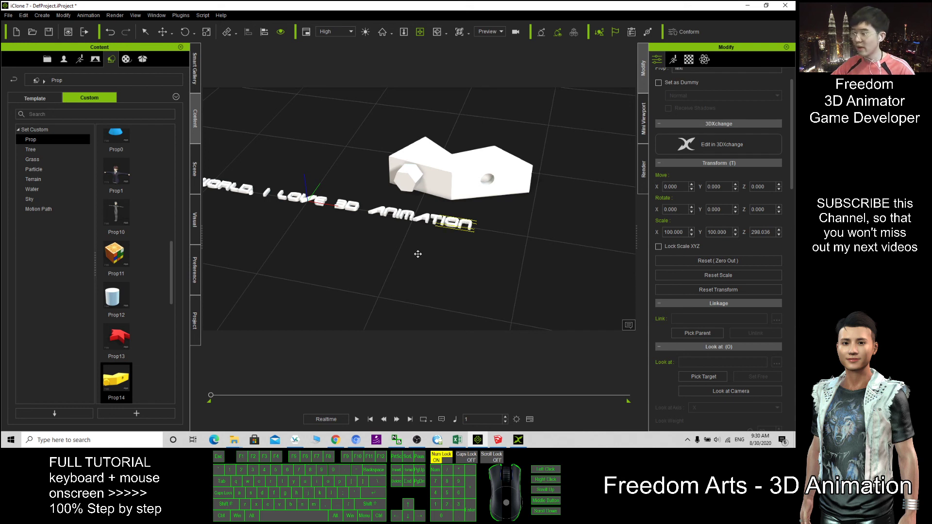
middle_drag(382, 235, 515, 237)
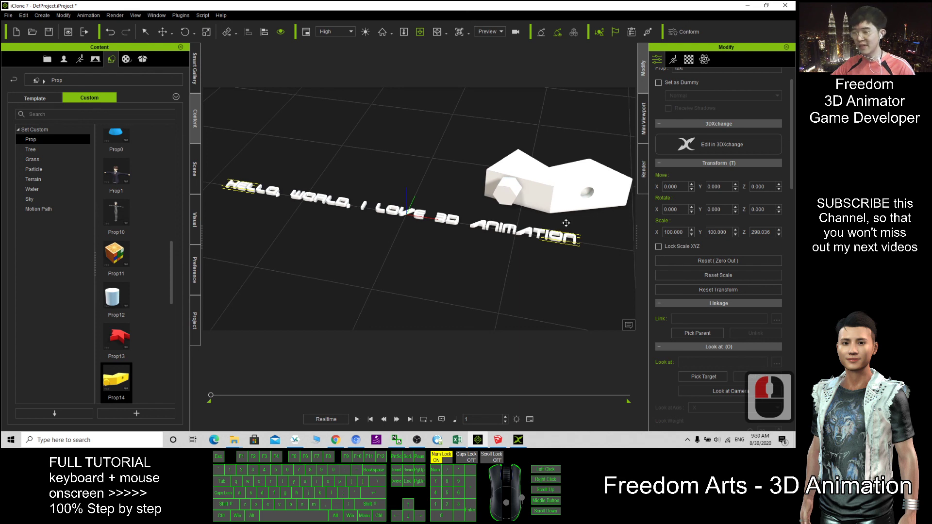
middle_drag(551, 230, 520, 229)
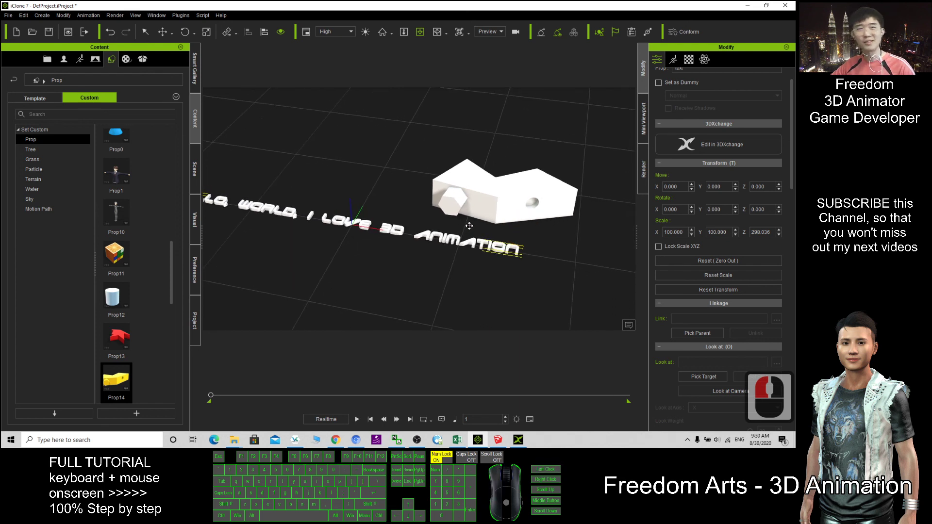